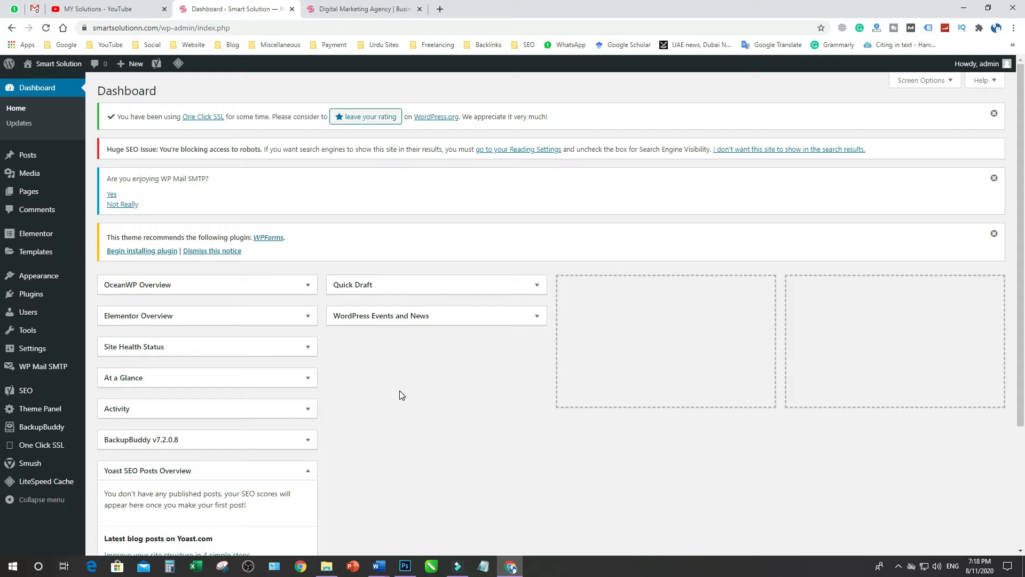
Switch to the Document2 keyword list in Word and go through its five content writing keywords, highlighting each one and finally the whole list
{"action": "left_click", "coordinate": [379, 564]}
{"action": "left_click", "coordinate": [581, 525]}
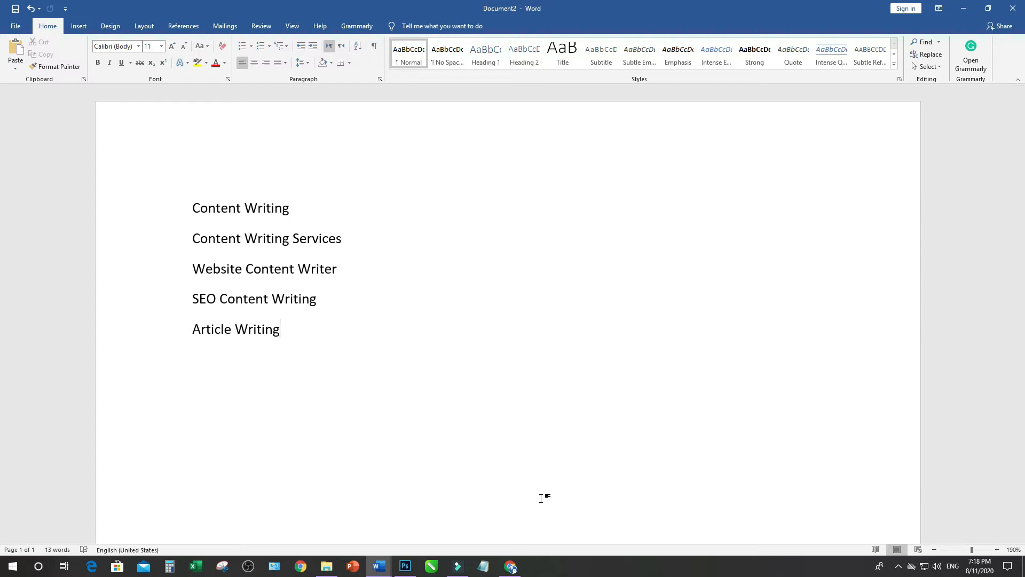
{"action": "left_click", "coordinate": [149, 215]}
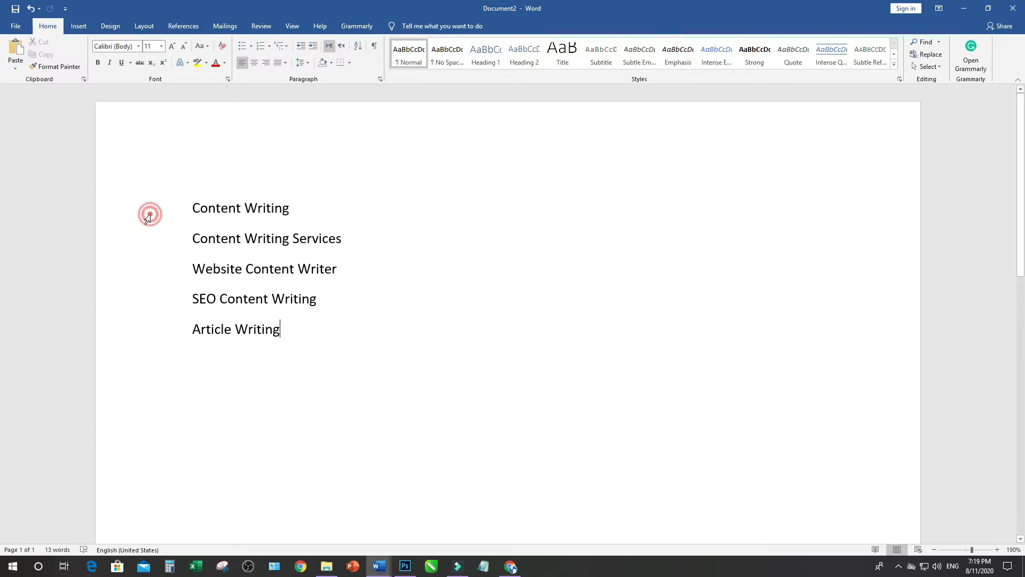
{"action": "left_click", "coordinate": [150, 246]}
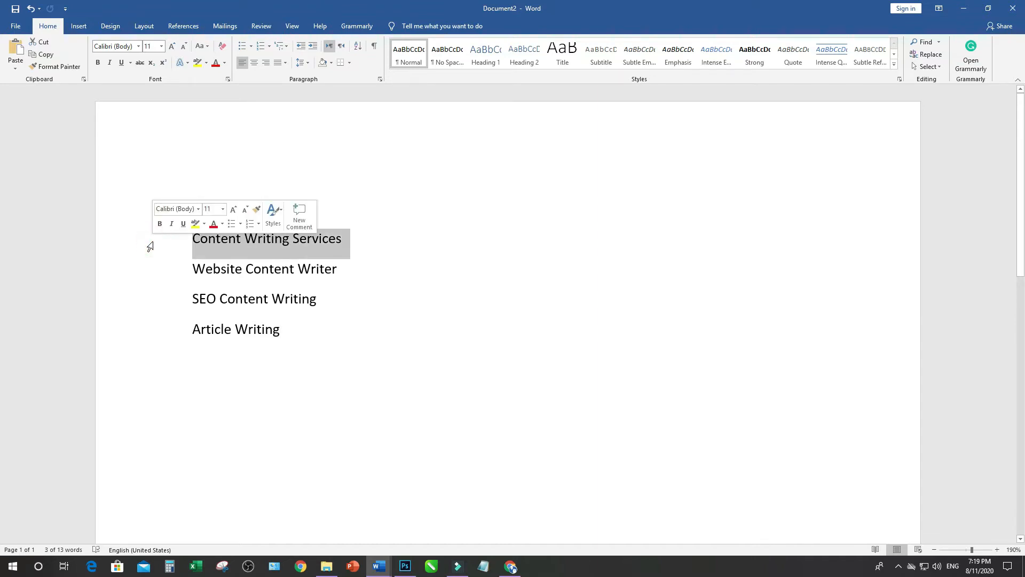
{"action": "left_click", "coordinate": [151, 277]}
{"action": "left_click", "coordinate": [151, 312]}
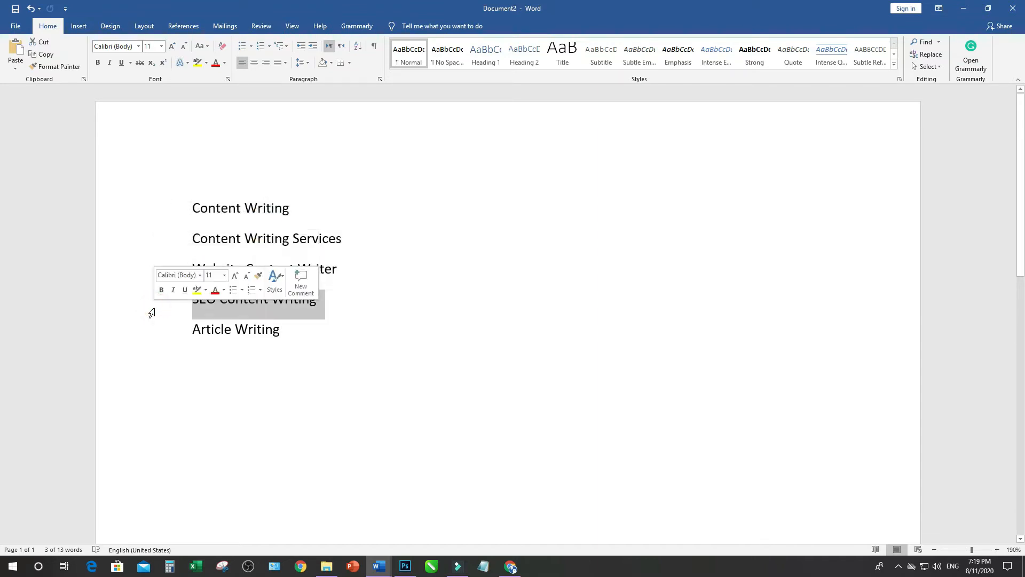
{"action": "left_click", "coordinate": [154, 335]}
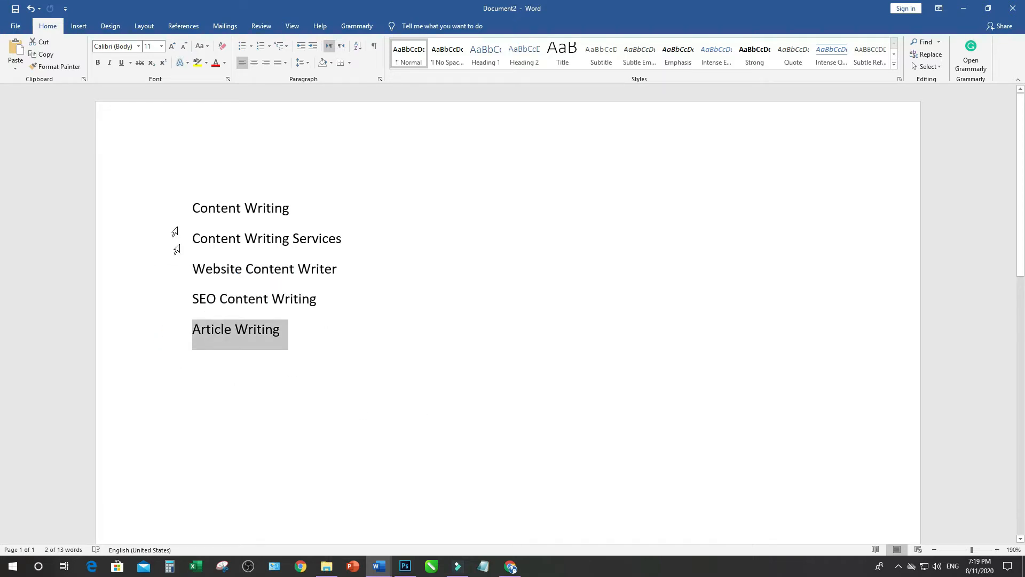
{"action": "left_click_drag", "start_coordinate": [194, 208], "coordinate": [257, 328]}
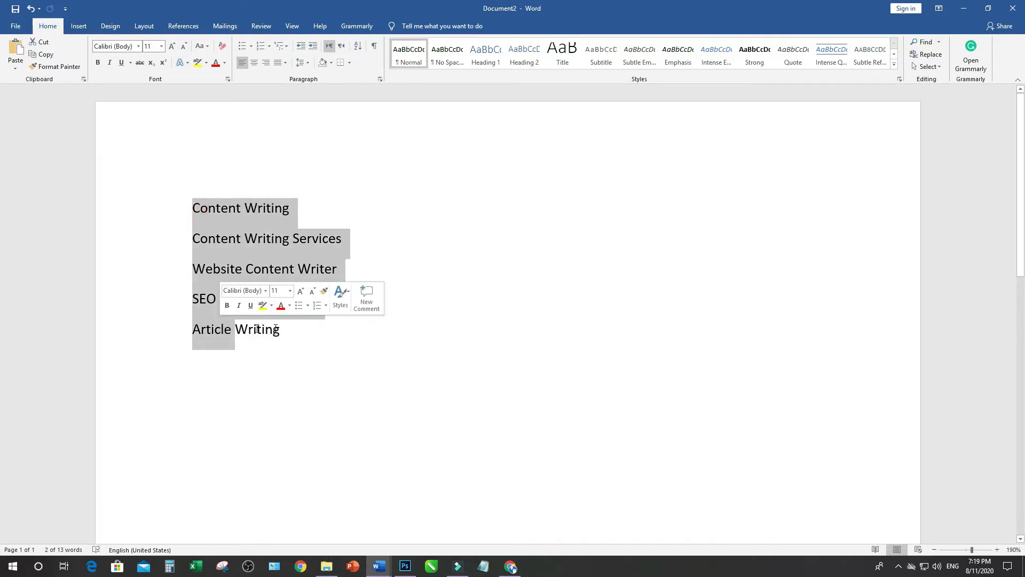
{"action": "left_click", "coordinate": [291, 330]}
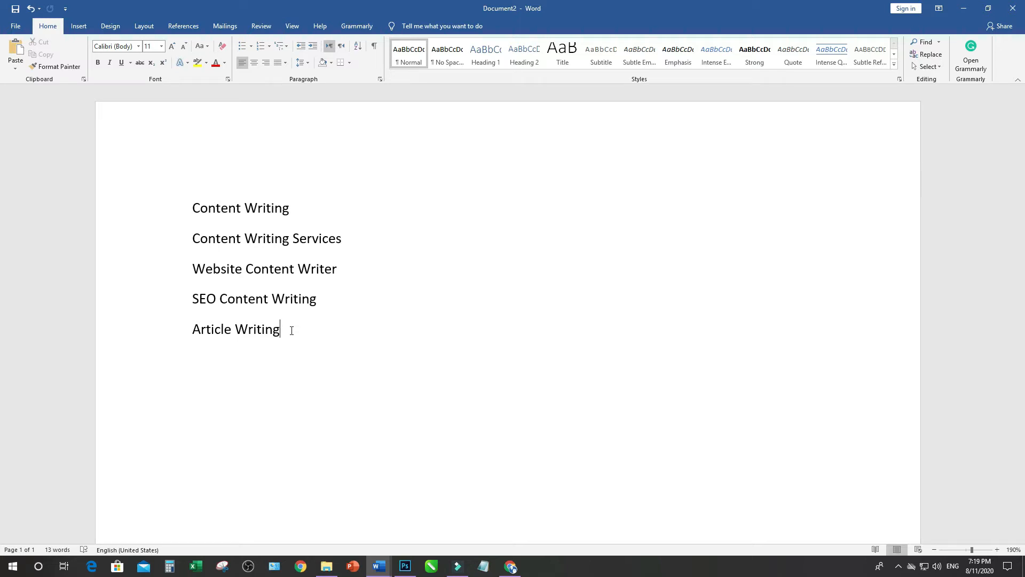
{"action": "left_click_drag", "start_coordinate": [193, 208], "coordinate": [284, 331]}
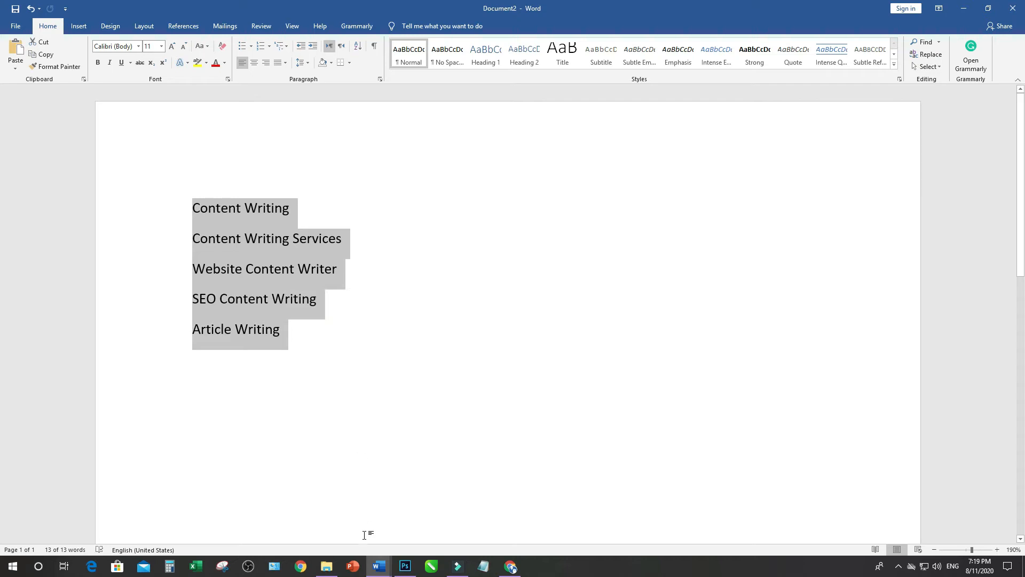
Open the Document1 article, skim it to the end, check its word count statistics and return to the opening paragraphs
{"action": "mouse_move", "coordinate": [378, 568]}
{"action": "left_click", "coordinate": [430, 504]}
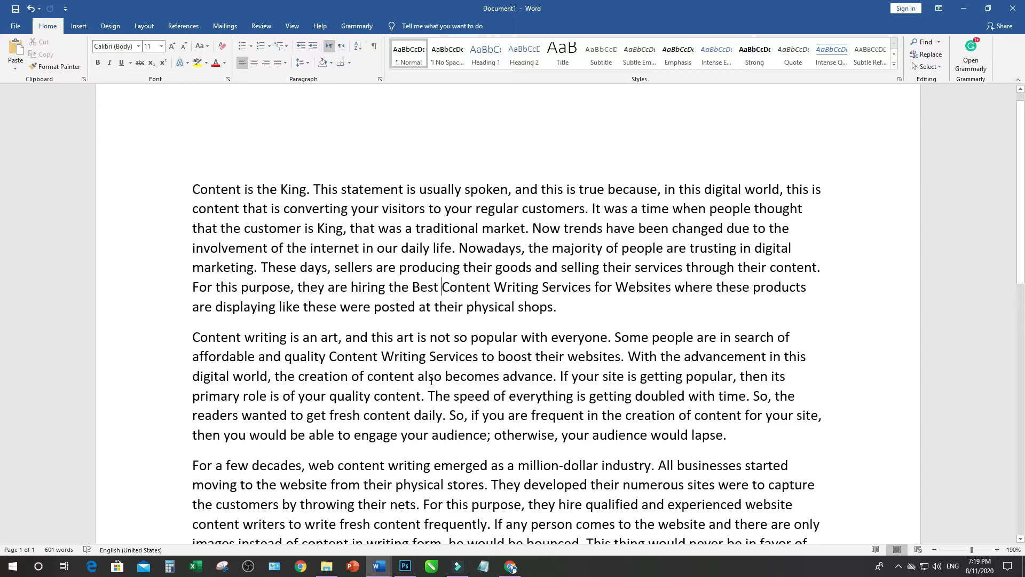
{"action": "scroll", "coordinate": [545, 333], "scroll_direction": "down", "scroll_amount": 6}
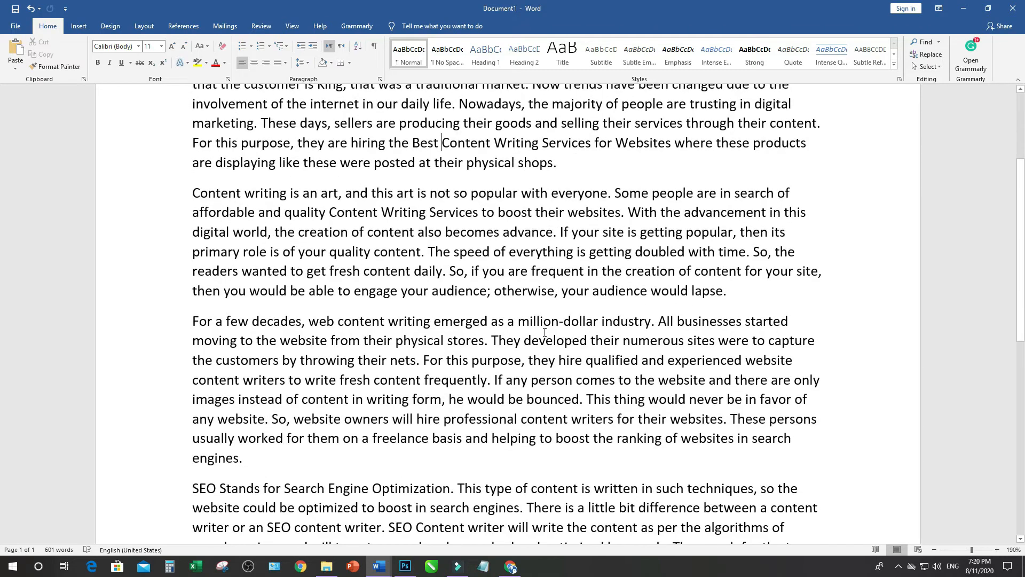
{"action": "scroll", "coordinate": [544, 332], "scroll_direction": "down", "scroll_amount": 5}
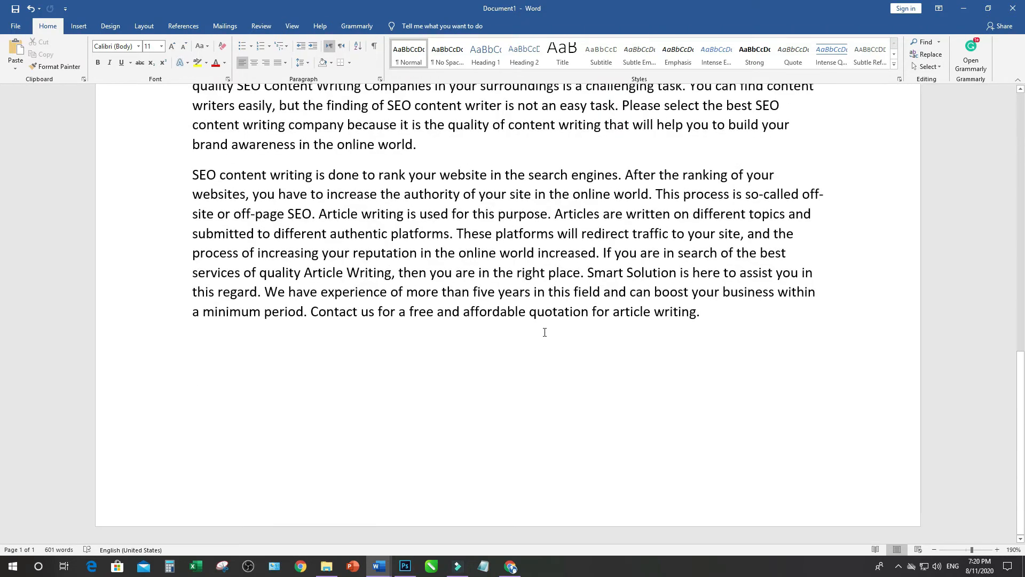
{"action": "left_click", "coordinate": [52, 550]}
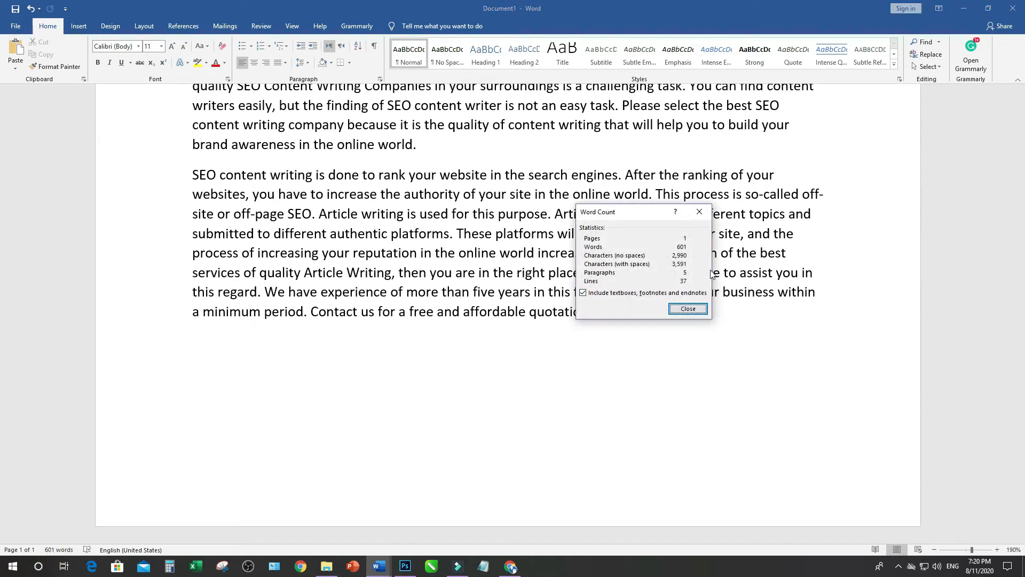
{"action": "left_click_drag", "start_coordinate": [655, 212], "coordinate": [495, 139]}
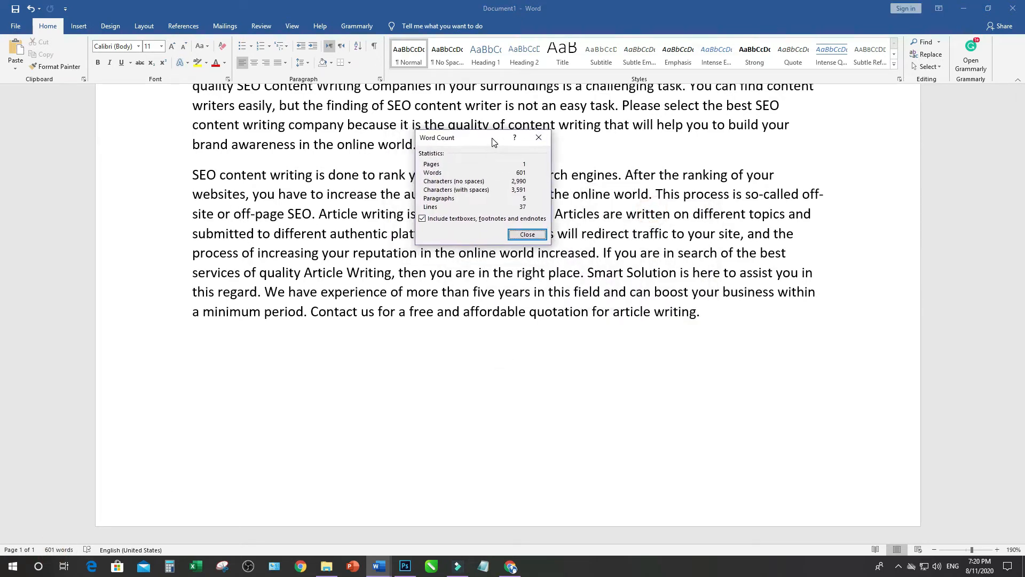
{"action": "left_click", "coordinate": [527, 234]}
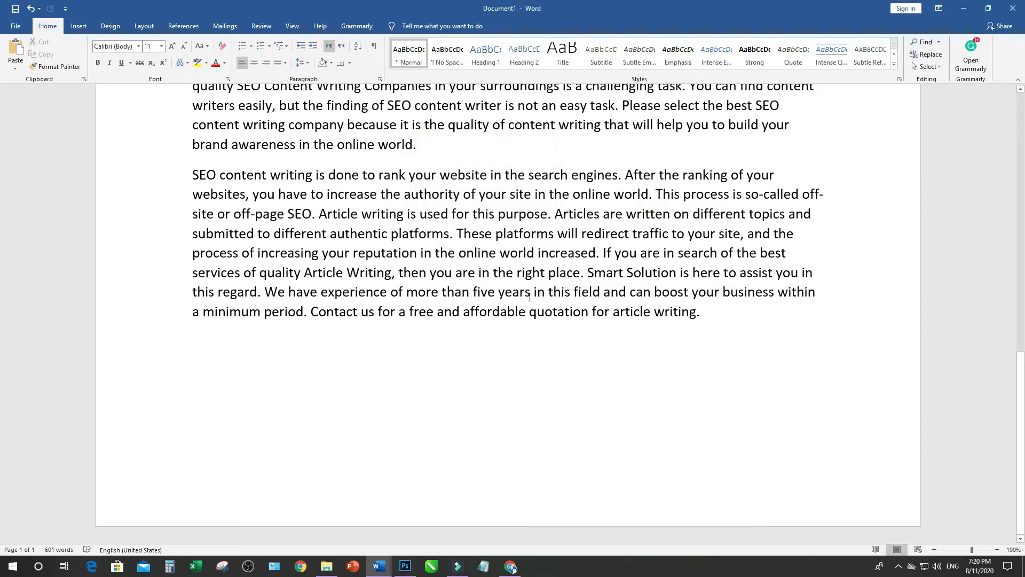
{"action": "scroll", "coordinate": [530, 297], "scroll_direction": "up", "scroll_amount": 3}
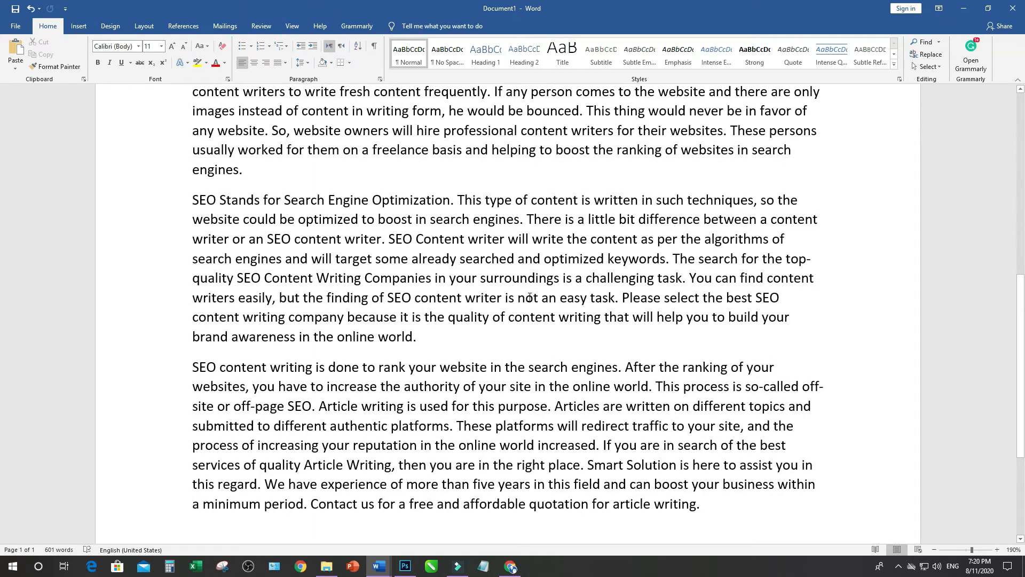
{"action": "scroll", "coordinate": [530, 296], "scroll_direction": "up", "scroll_amount": 7}
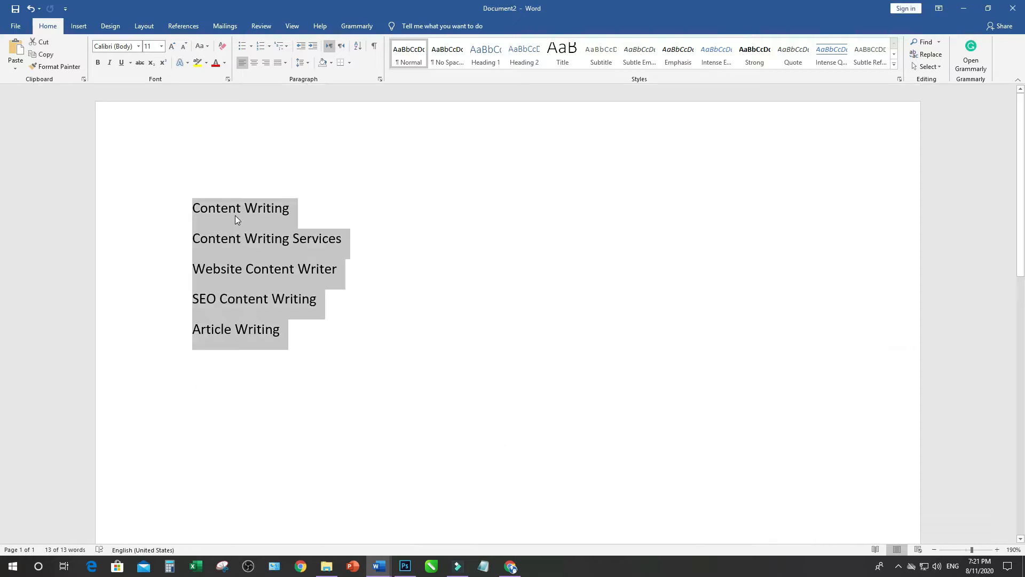
Review the keyword "Content Writing" in Document2 and bold "Best Content Writing Services for Websites" in the first paragraph of Document1
{"action": "left_click", "coordinate": [235, 213]}
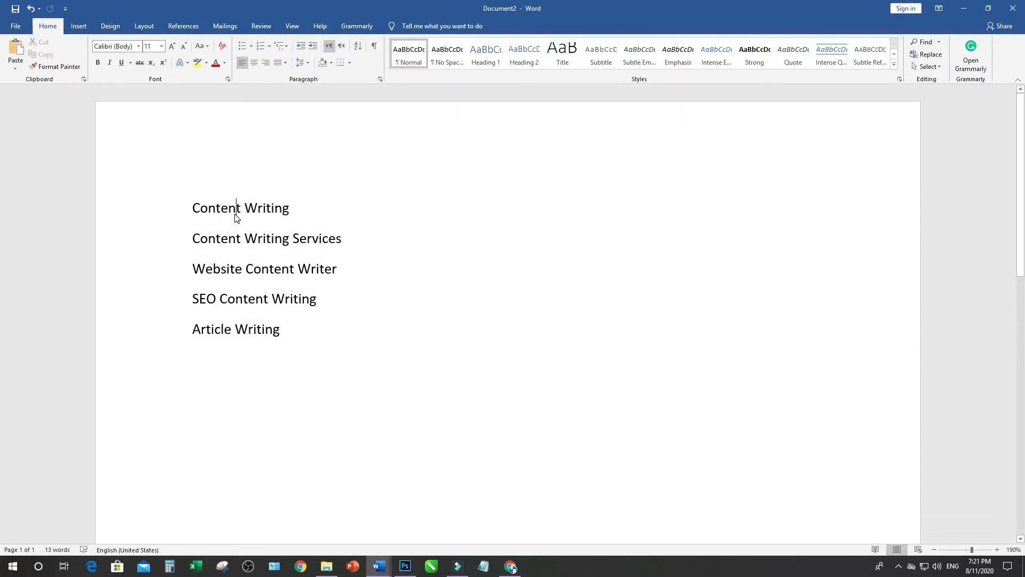
{"action": "left_click_drag", "start_coordinate": [191, 208], "coordinate": [295, 209]}
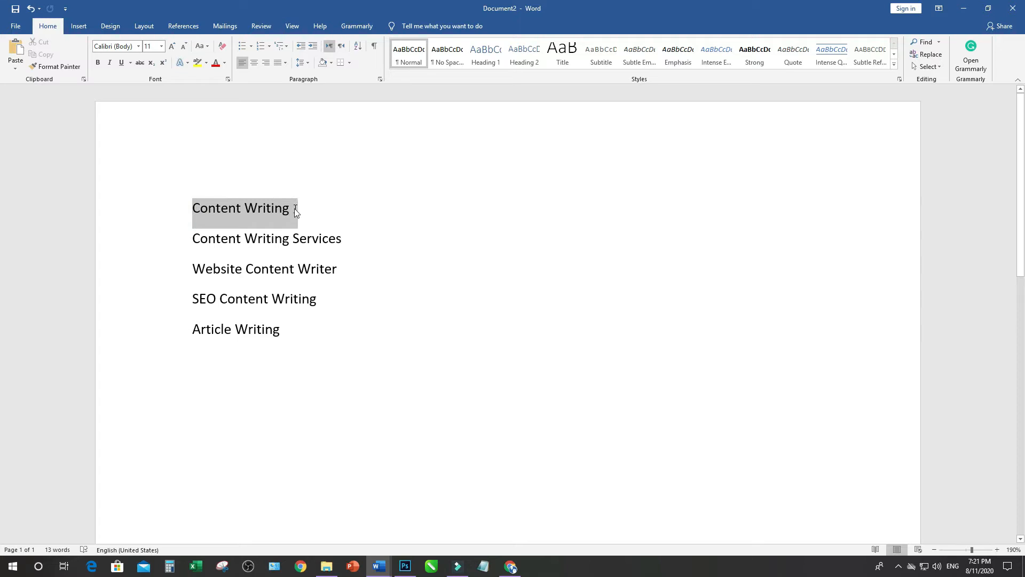
{"action": "left_click", "coordinate": [253, 214]}
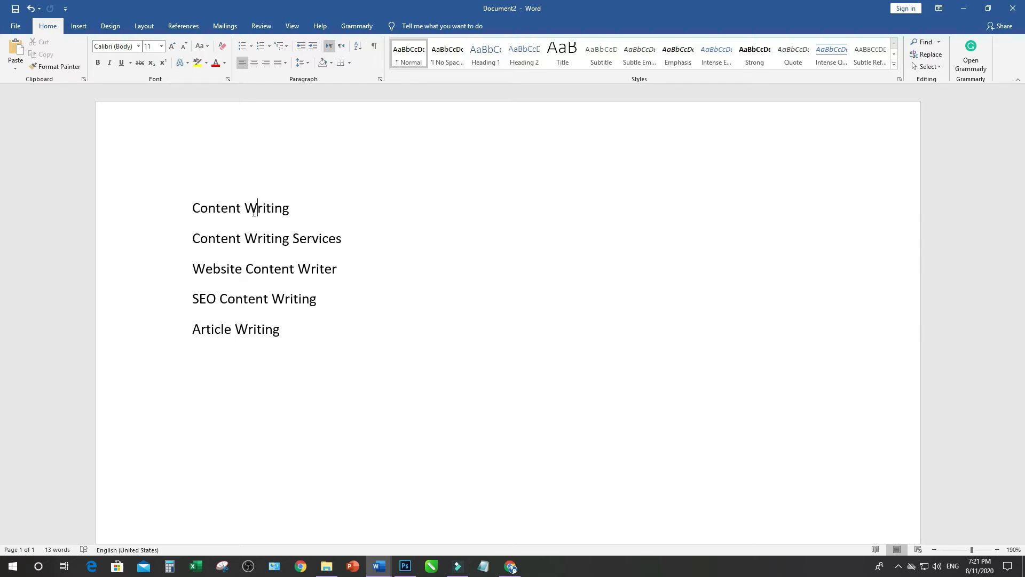
{"action": "key", "text": "alt+Tab"}
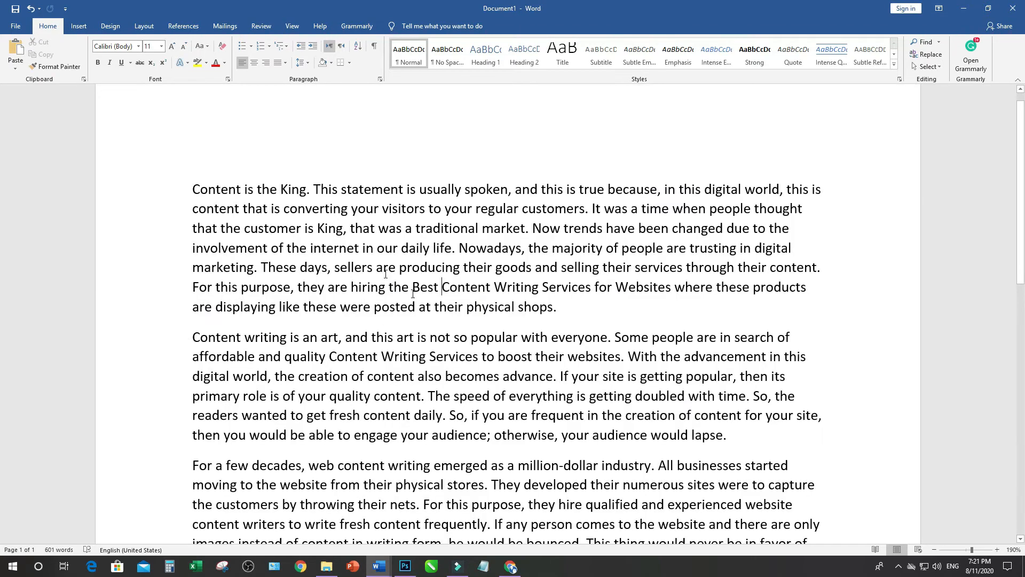
{"action": "left_click_drag", "start_coordinate": [412, 287], "coordinate": [646, 291]}
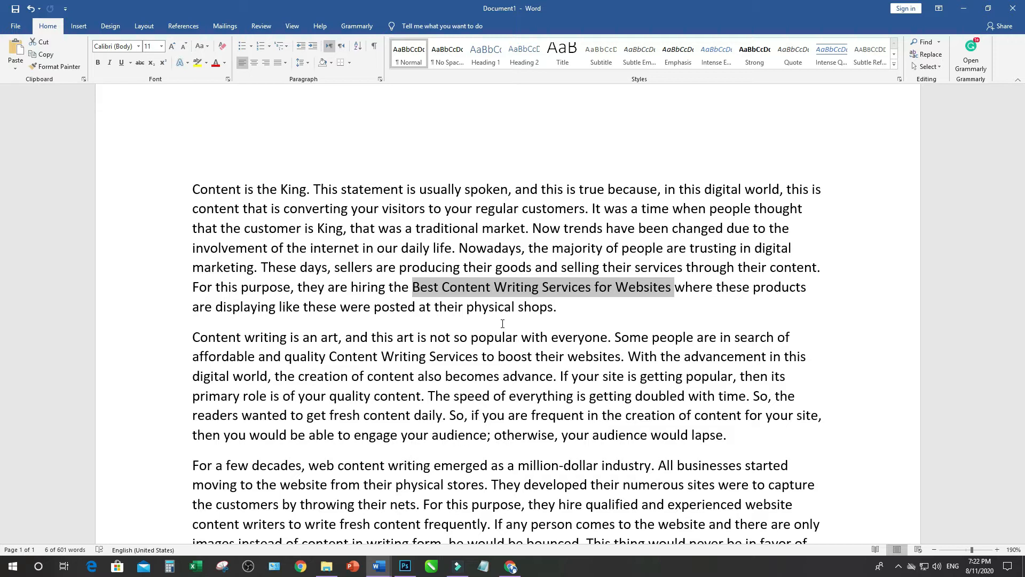
{"action": "key", "text": "ctrl+b"}
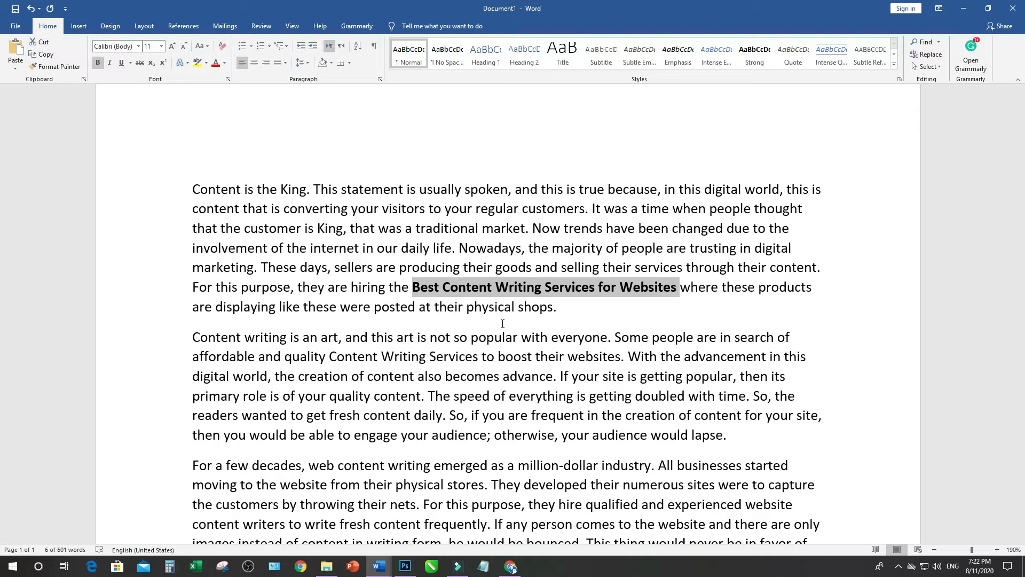
{"action": "left_click", "coordinate": [501, 340]}
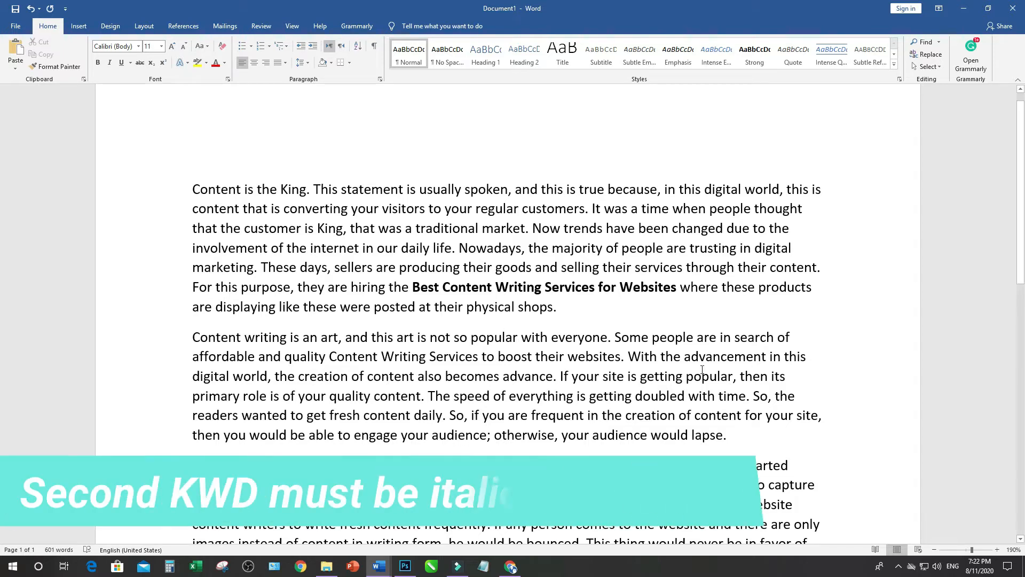
Copy the keyword "Content Writing Services" from the Document2 list and return to the Document1 article
{"action": "left_click_drag", "start_coordinate": [192, 357], "coordinate": [266, 357]}
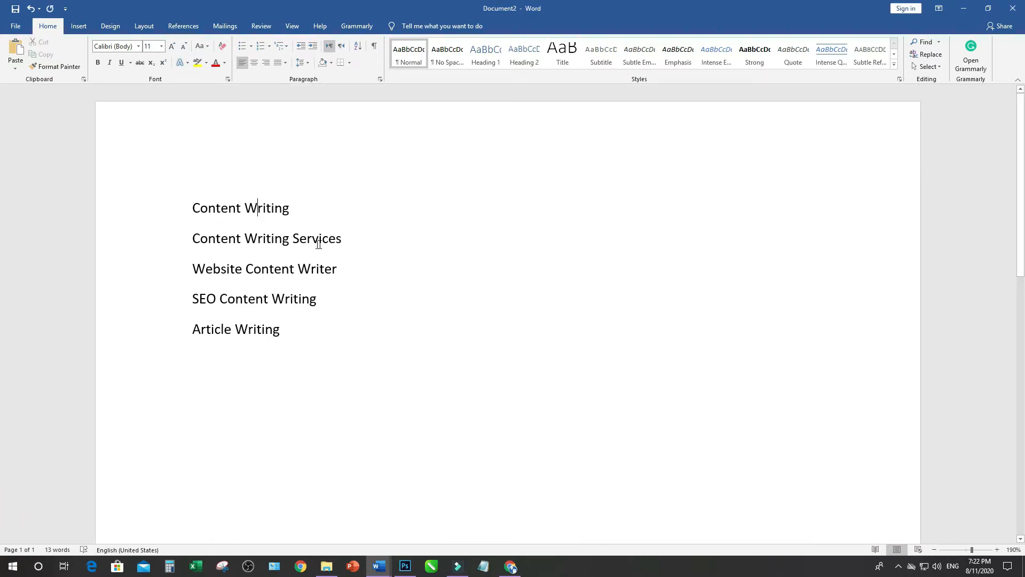
{"action": "left_click_drag", "start_coordinate": [192, 239], "coordinate": [321, 240]}
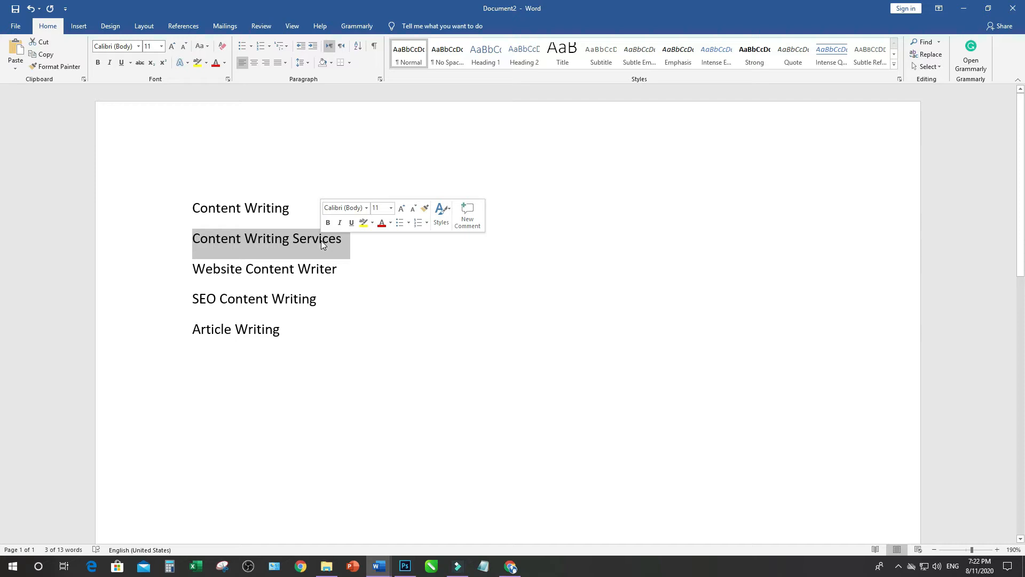
{"action": "key", "text": "ctrl+c"}
{"action": "key", "text": "alt+Tab"}
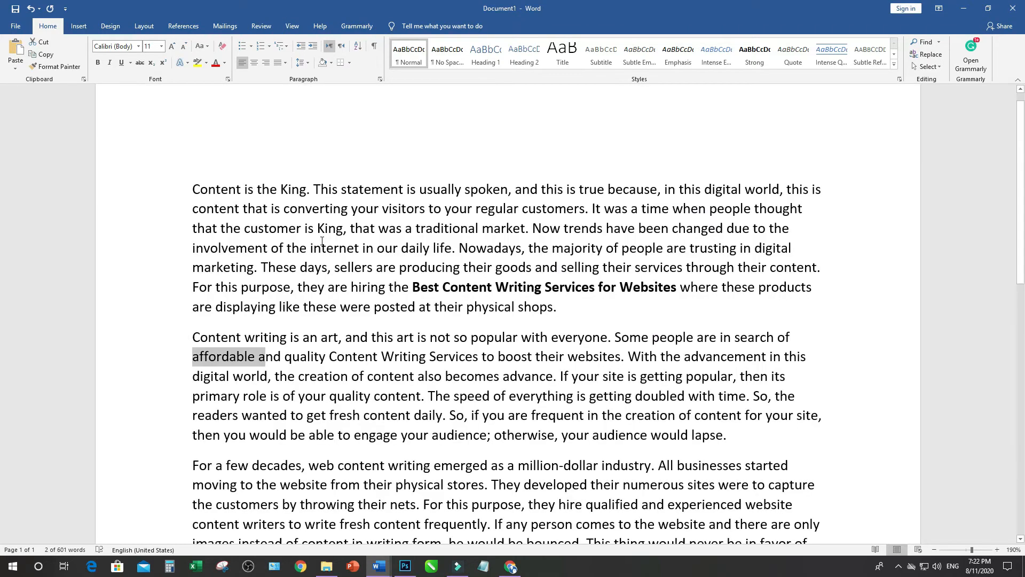
Italicize and underline "affordable and quality Content Writing Services" in the second paragraph of the article
{"action": "left_click", "coordinate": [194, 357]}
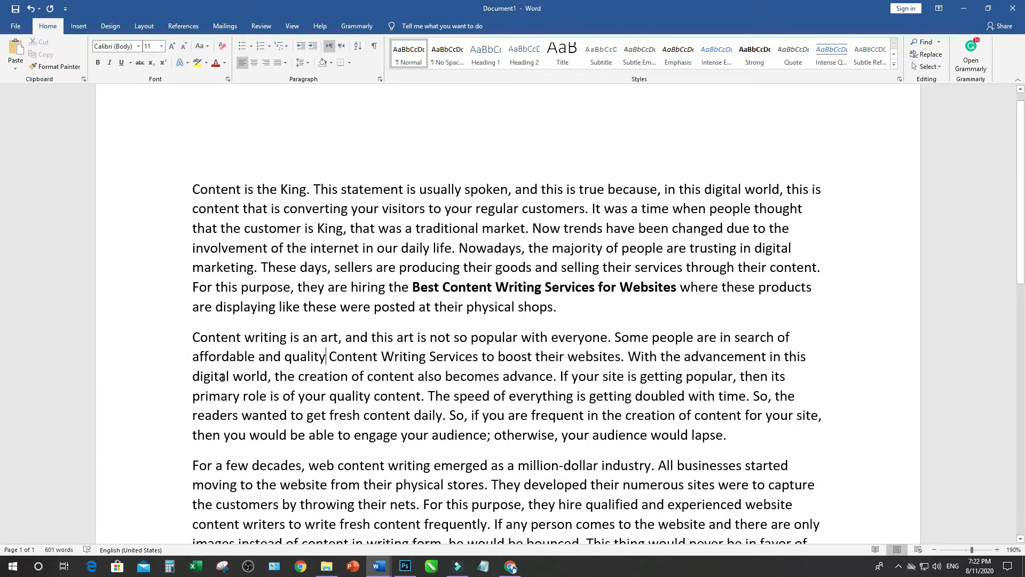
{"action": "left_click_drag", "start_coordinate": [193, 356], "coordinate": [457, 357]}
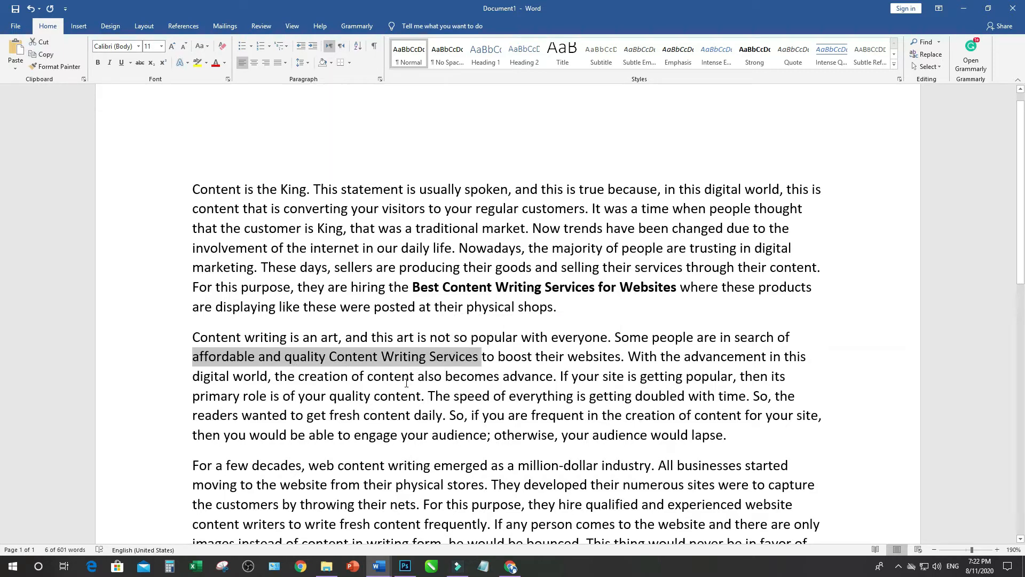
{"action": "key", "text": "ctrl+i"}
{"action": "key", "text": "ctrl+u"}
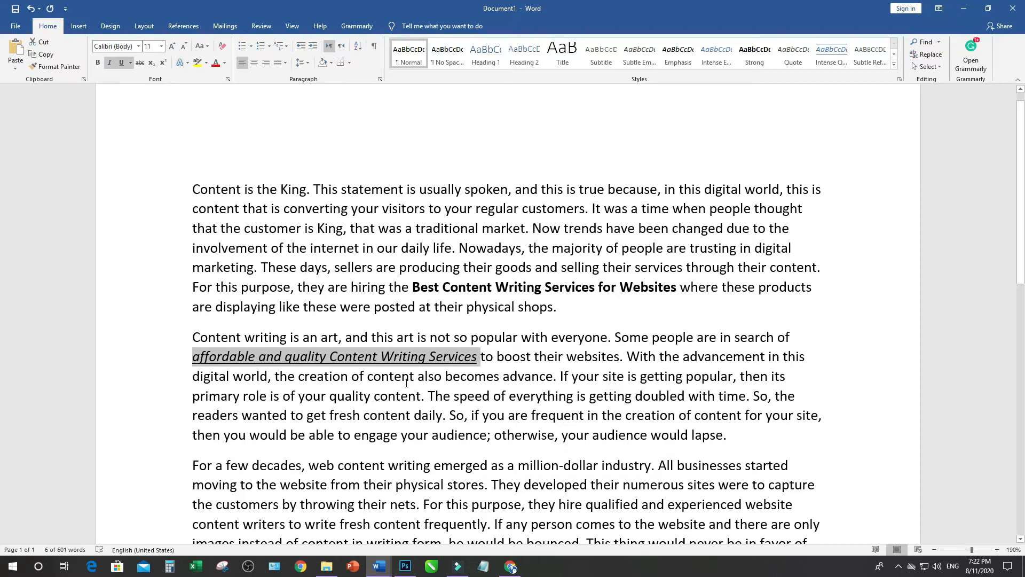
{"action": "left_click", "coordinate": [415, 421]}
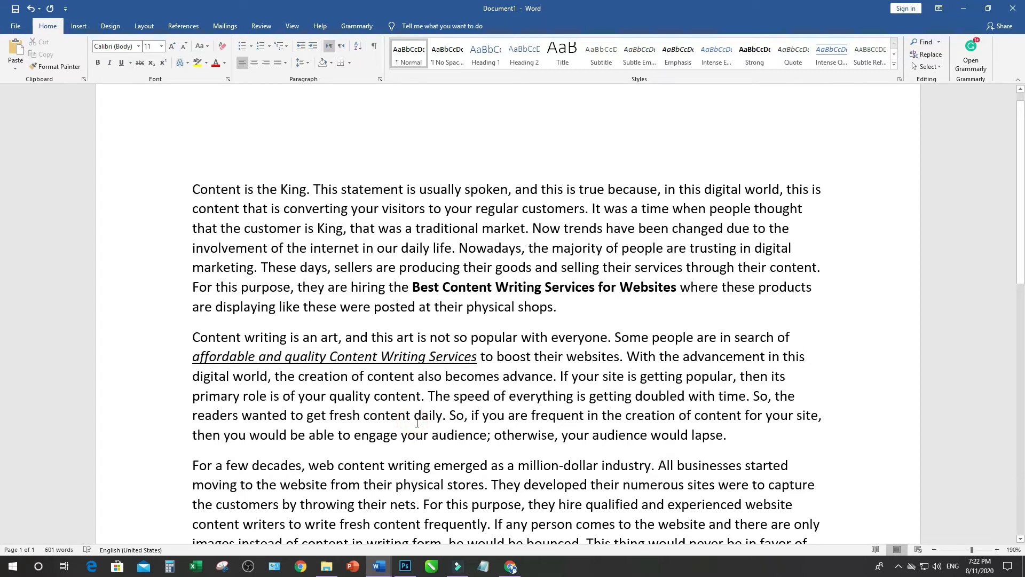
Examine the headings and keyword formatting in the Content Writing Services Main Page document, and go back to Document1
{"action": "scroll", "coordinate": [418, 423], "scroll_direction": "down", "scroll_amount": 1}
{"action": "scroll", "coordinate": [418, 423], "scroll_direction": "down", "scroll_amount": 2}
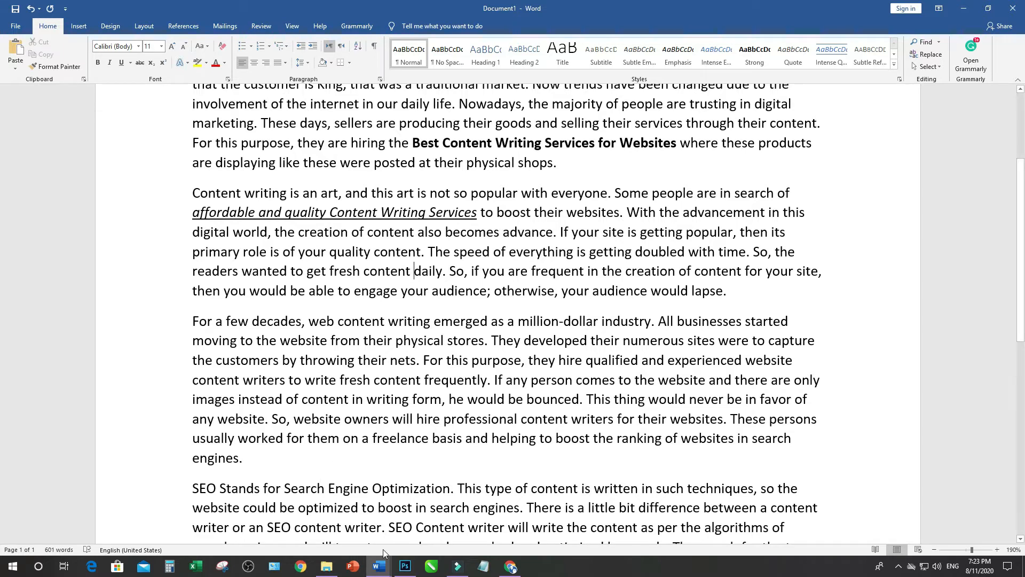
{"action": "mouse_move", "coordinate": [379, 565]}
{"action": "left_click", "coordinate": [332, 519]}
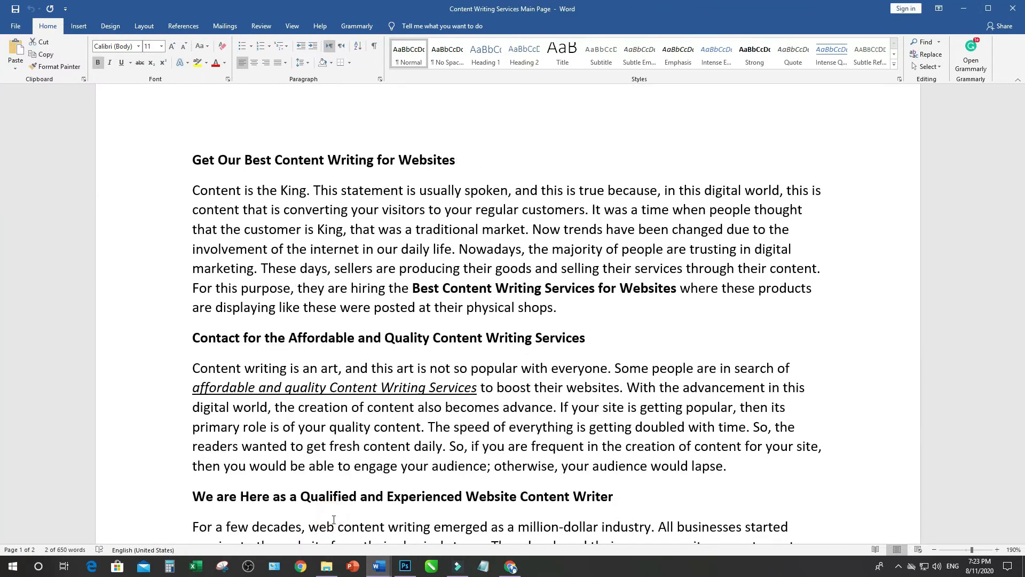
{"action": "scroll", "coordinate": [333, 519], "scroll_direction": "down", "scroll_amount": 3}
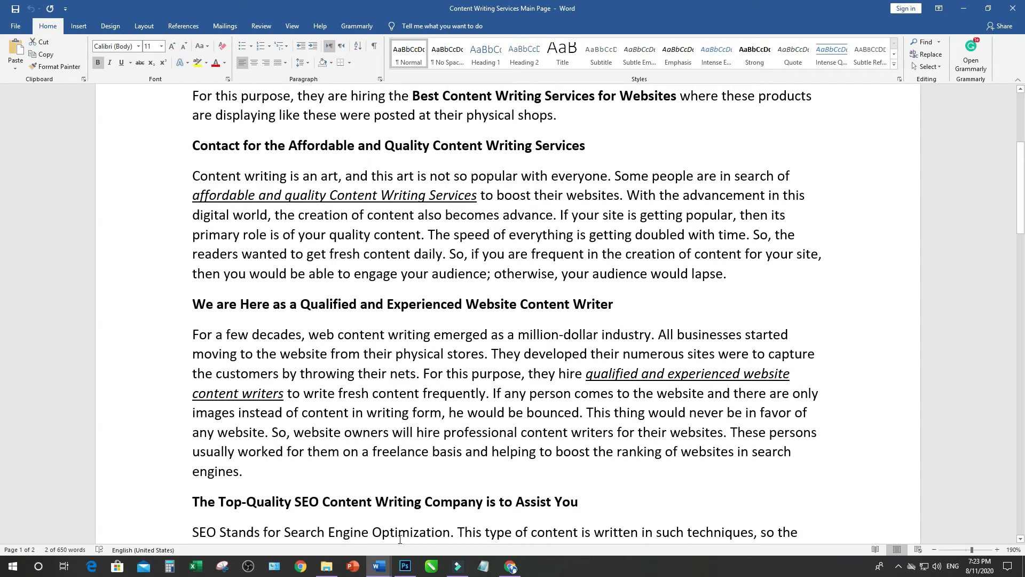
{"action": "mouse_move", "coordinate": [381, 565]}
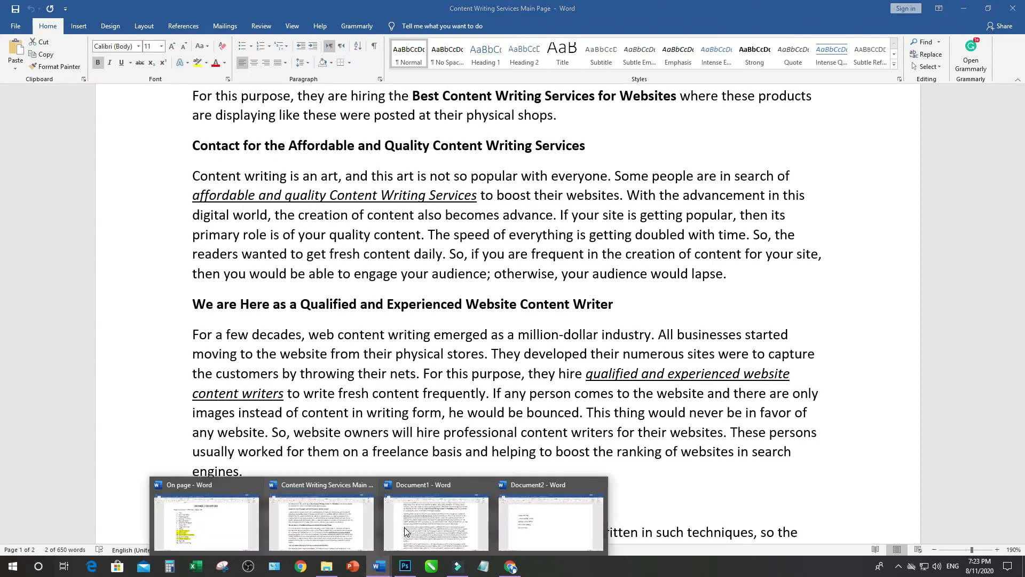
{"action": "left_click", "coordinate": [406, 530]}
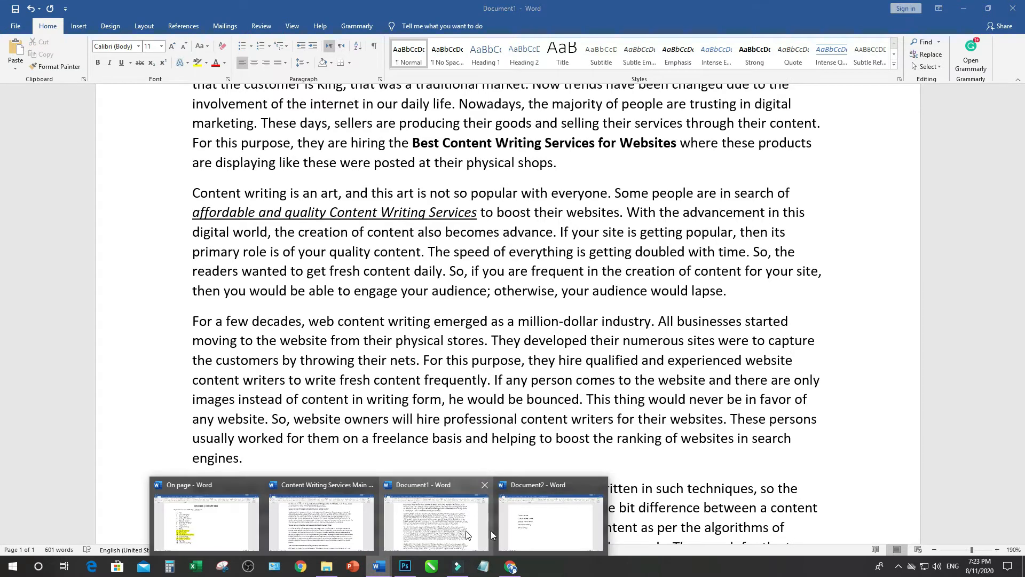
Check the keyword list in Document2, then italicize and underline "qualified and experienced website content writers" in Document1's third paragraph
{"action": "left_click", "coordinate": [531, 526]}
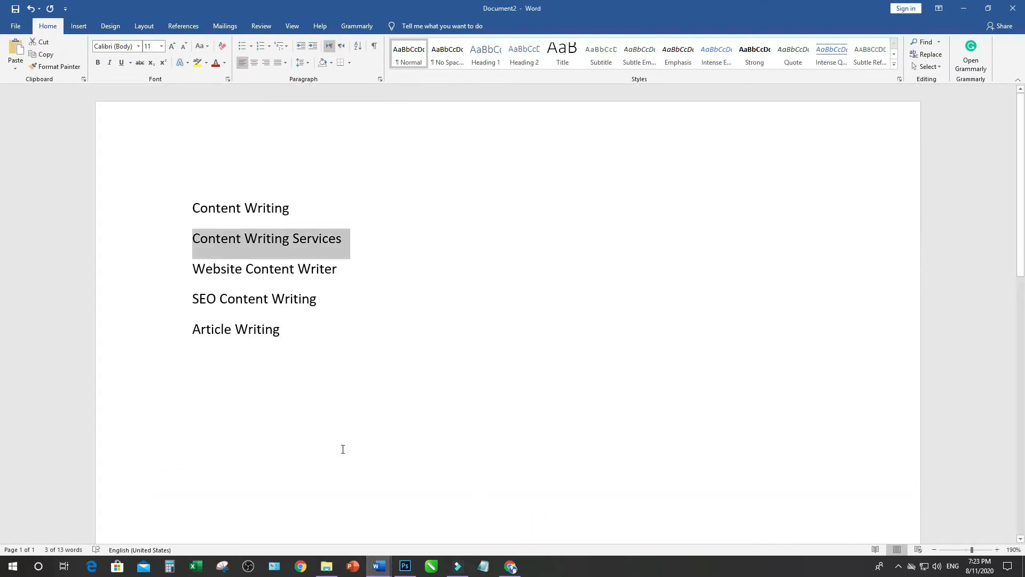
{"action": "mouse_move", "coordinate": [379, 565]}
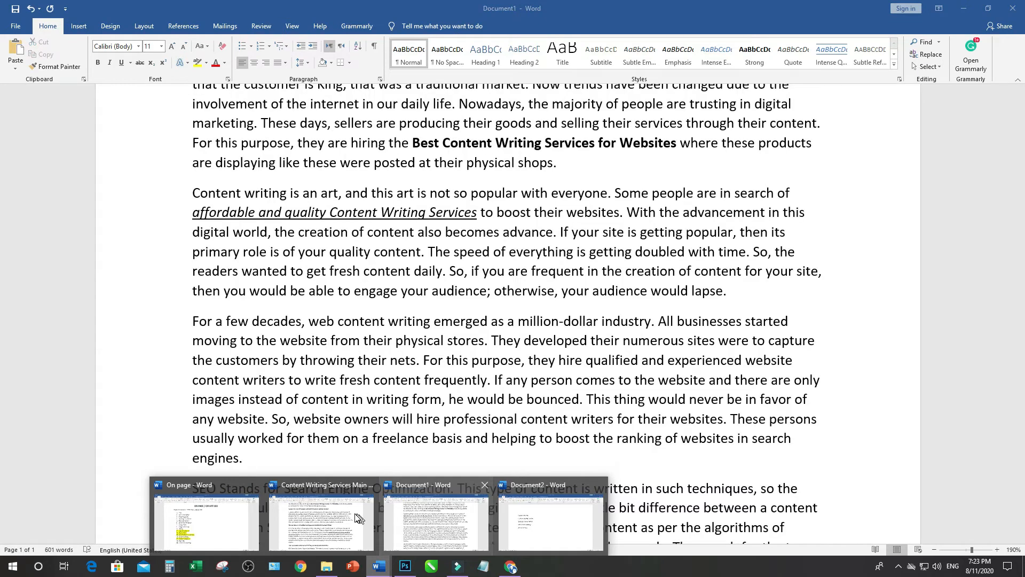
{"action": "left_click", "coordinate": [436, 514]}
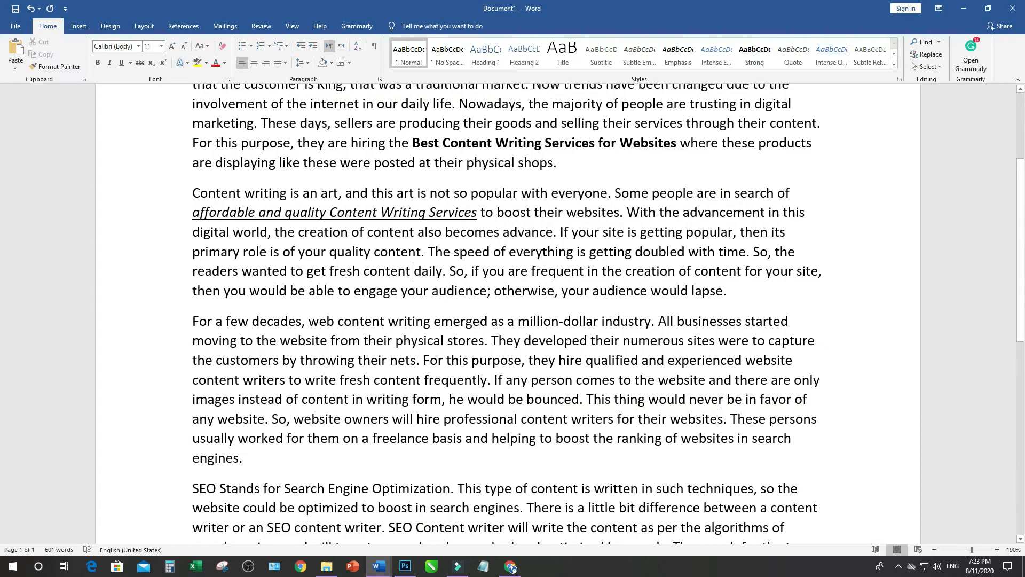
{"action": "left_click_drag", "start_coordinate": [585, 361], "coordinate": [267, 389]}
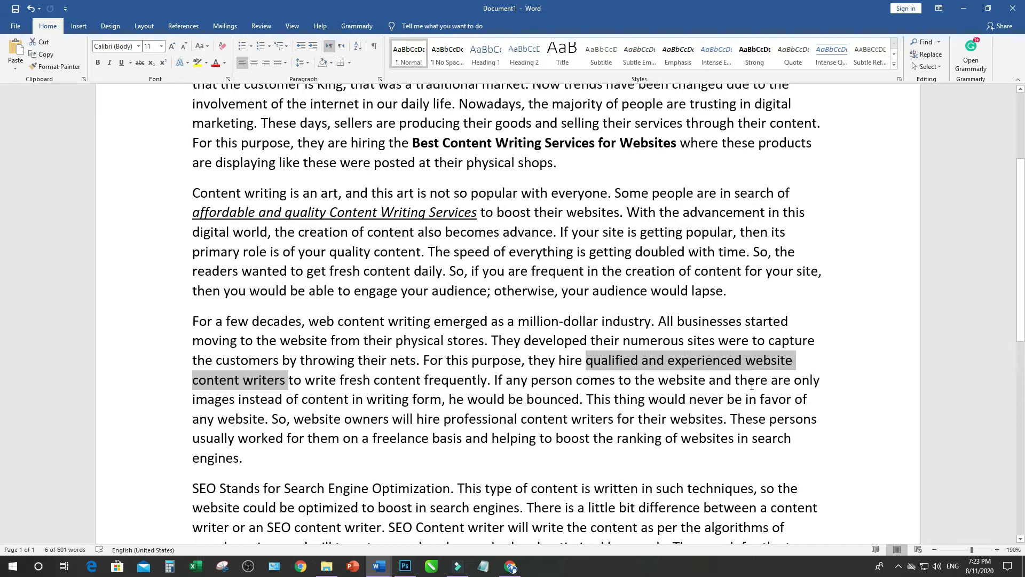
{"action": "key", "text": "ctrl+i"}
{"action": "key", "text": "ctrl+u"}
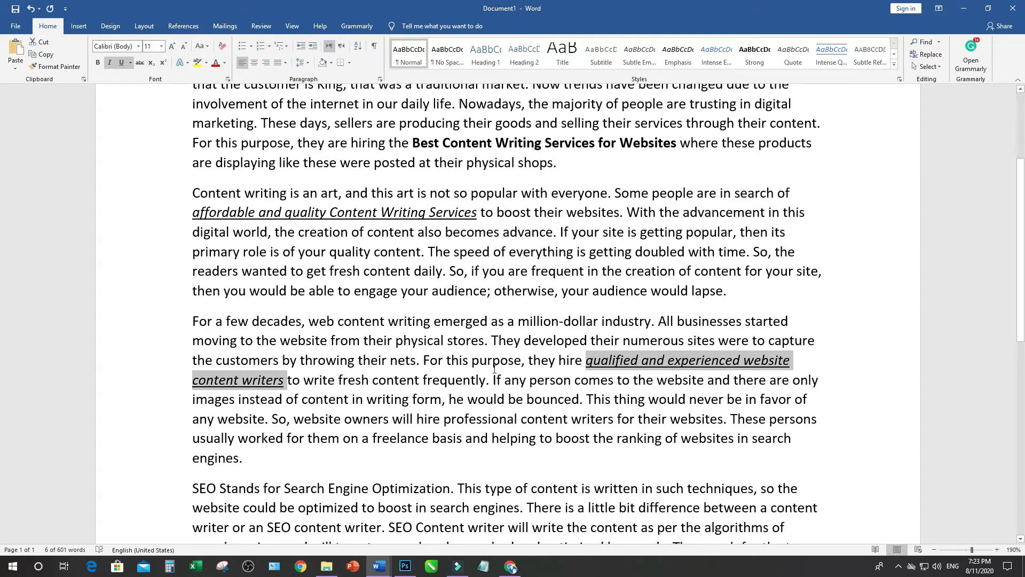
Italicize and underline "top-quality SEO Content Writing Companies" in the fourth paragraph of the article
{"action": "scroll", "coordinate": [493, 368], "scroll_direction": "down", "scroll_amount": 3}
{"action": "scroll", "coordinate": [493, 370], "scroll_direction": "down", "scroll_amount": 6}
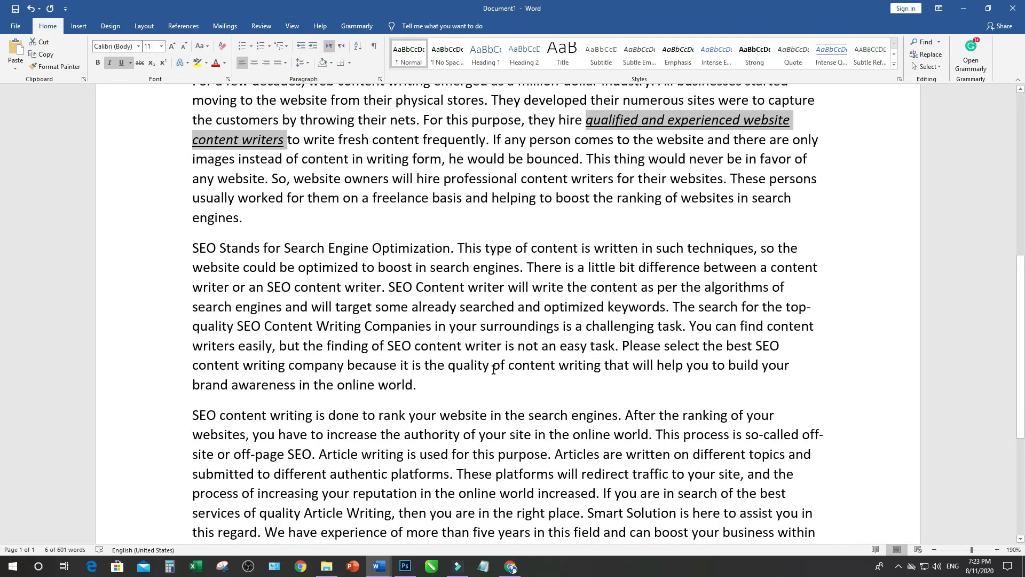
{"action": "scroll", "coordinate": [493, 369], "scroll_direction": "up", "scroll_amount": 4}
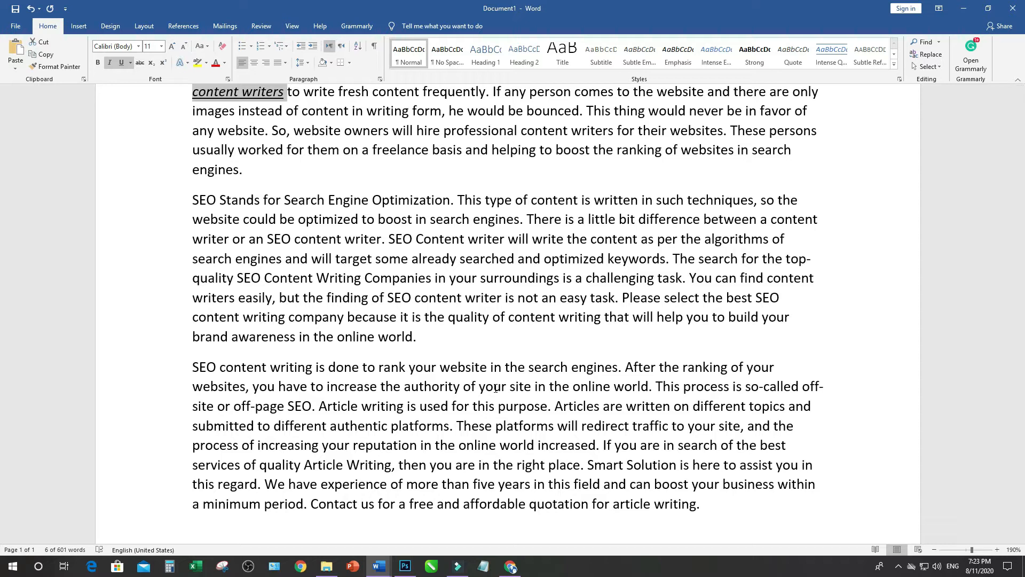
{"action": "left_click_drag", "start_coordinate": [786, 258], "coordinate": [400, 289]}
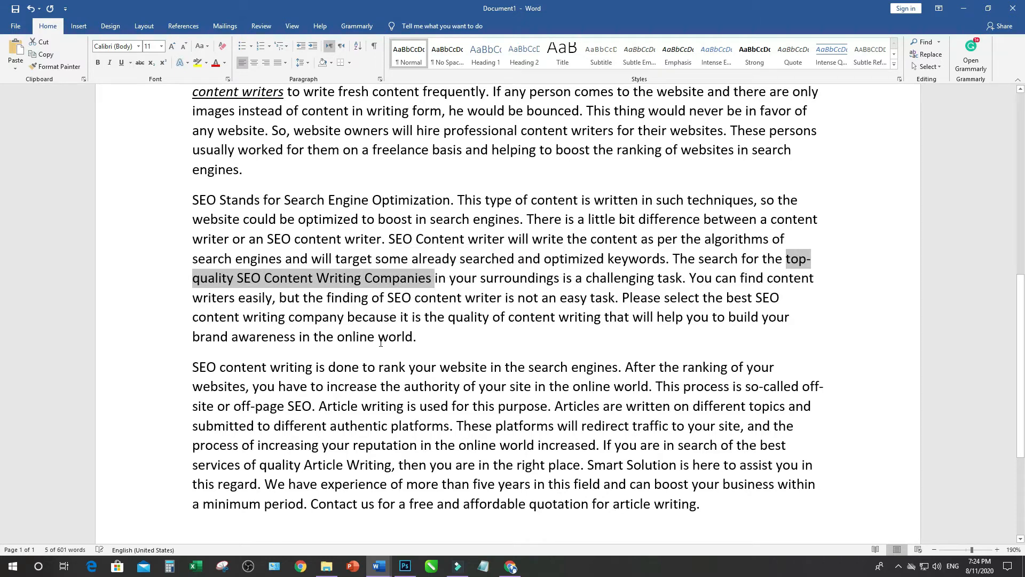
{"action": "key", "text": "ctrl+i"}
{"action": "key", "text": "ctrl+u"}
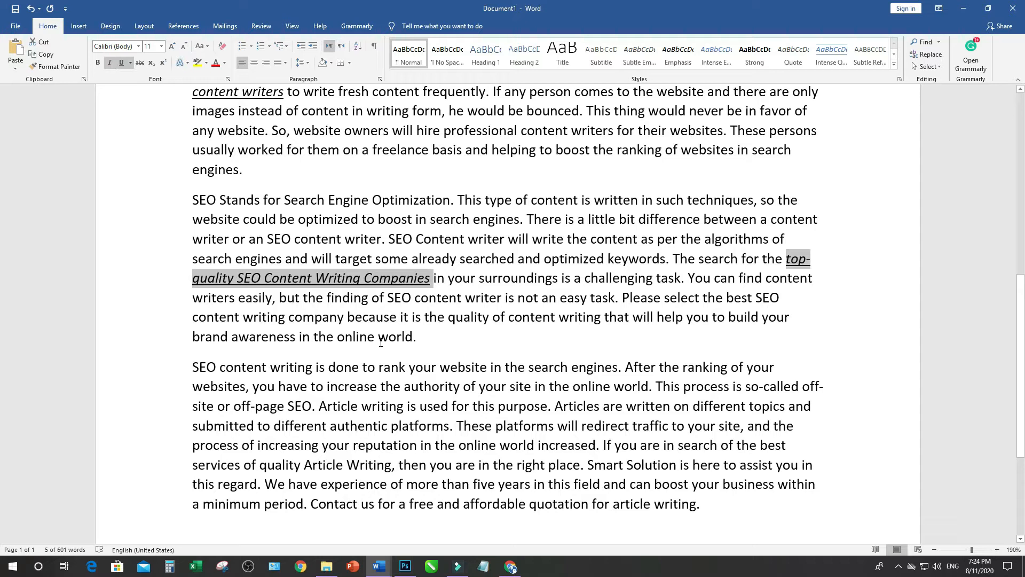
{"action": "left_click", "coordinate": [448, 319]}
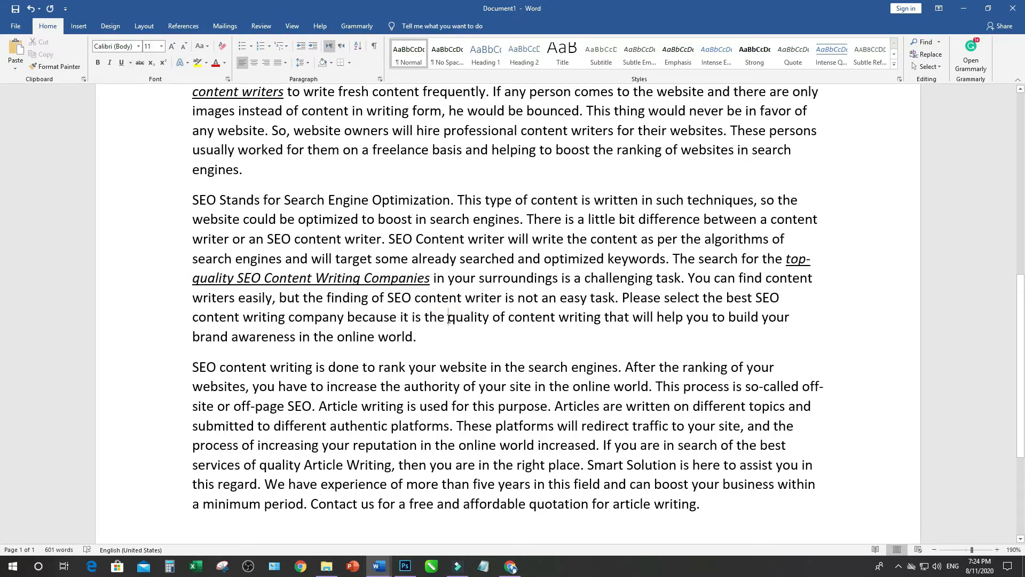
Check the keyword "Article Writing" in Document2, and make "best services of quality Article Writing" bold, italic and underlined in Document1's last paragraph
{"action": "scroll", "coordinate": [449, 319], "scroll_direction": "up", "scroll_amount": 1}
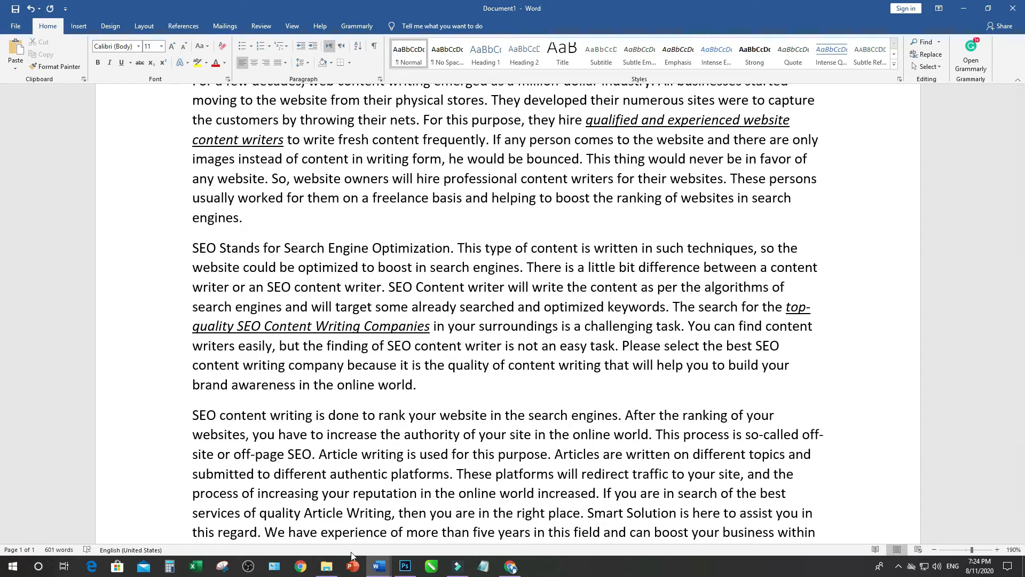
{"action": "mouse_move", "coordinate": [379, 566]}
{"action": "left_click", "coordinate": [461, 534]}
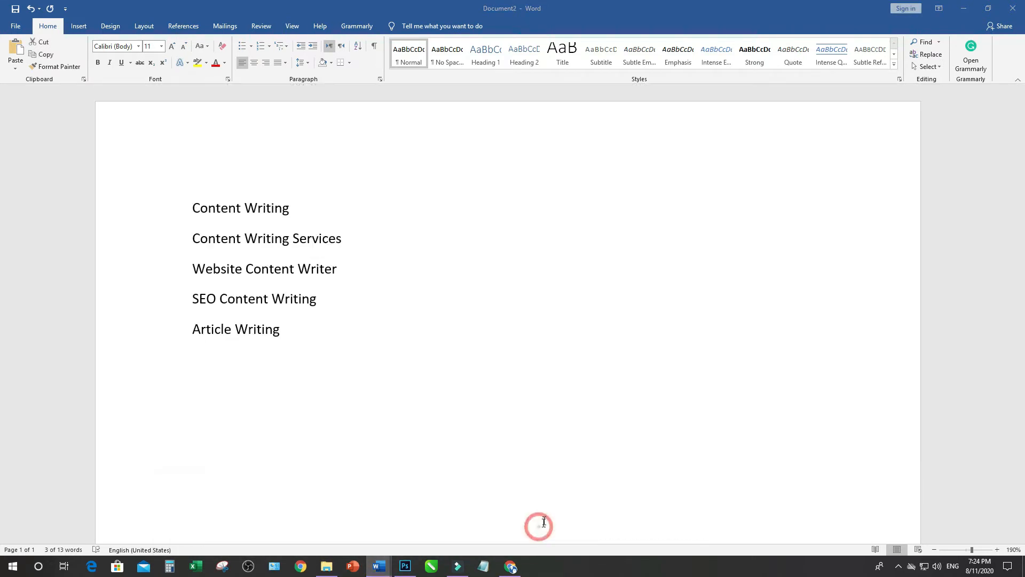
{"action": "left_click", "coordinate": [231, 332]}
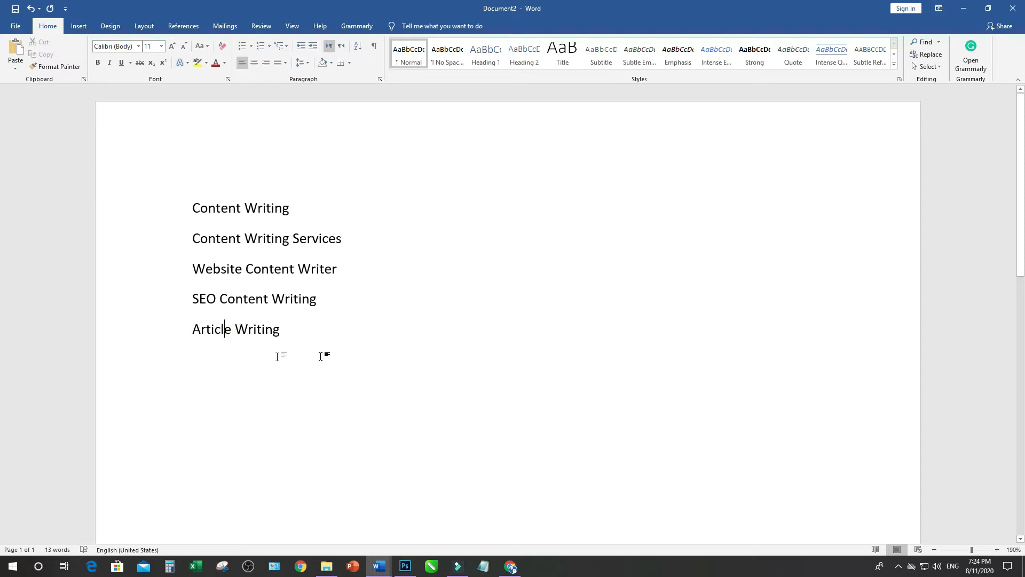
{"action": "mouse_move", "coordinate": [392, 568]}
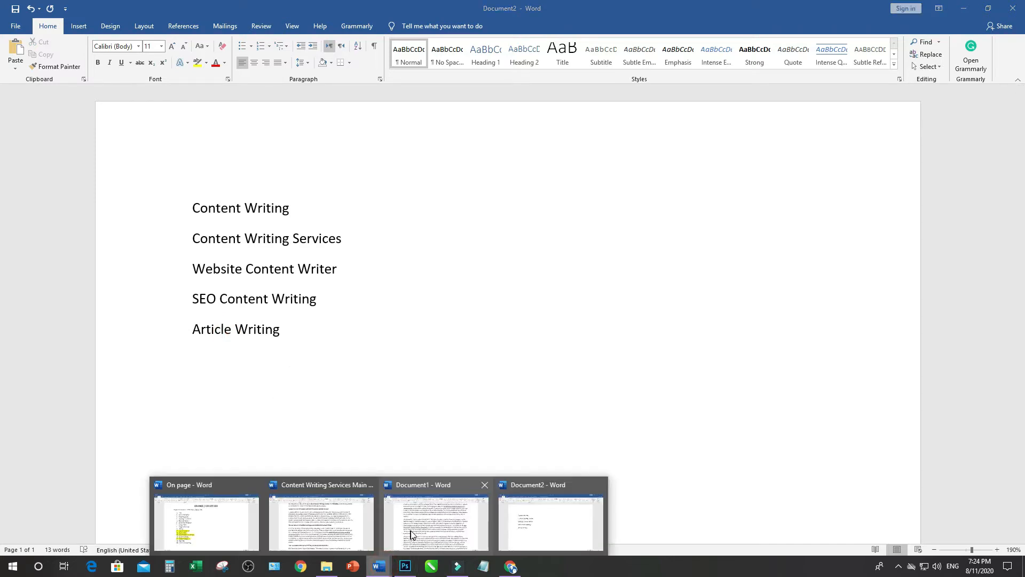
{"action": "left_click", "coordinate": [411, 528]}
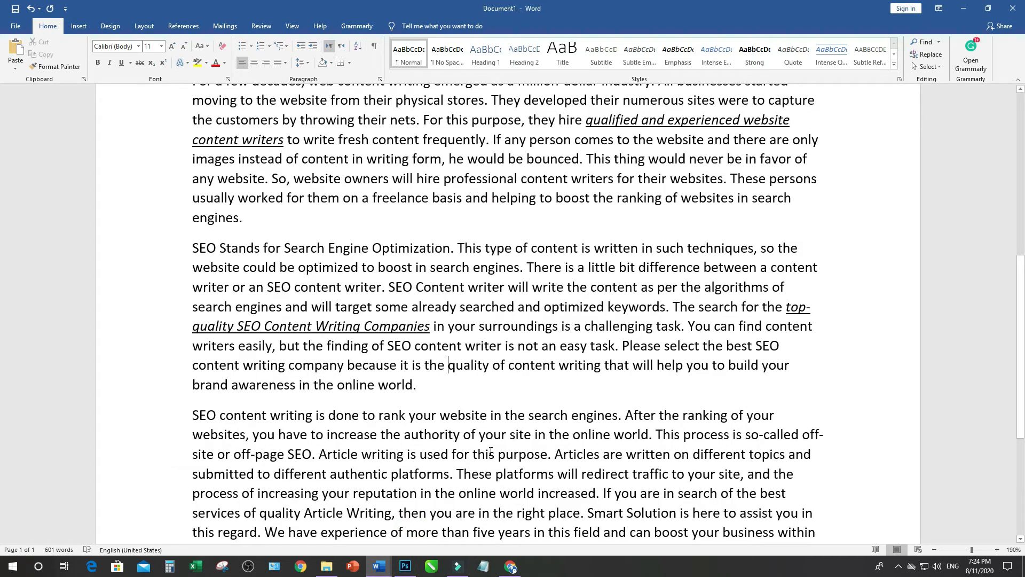
{"action": "scroll", "coordinate": [500, 440], "scroll_direction": "down", "scroll_amount": 3}
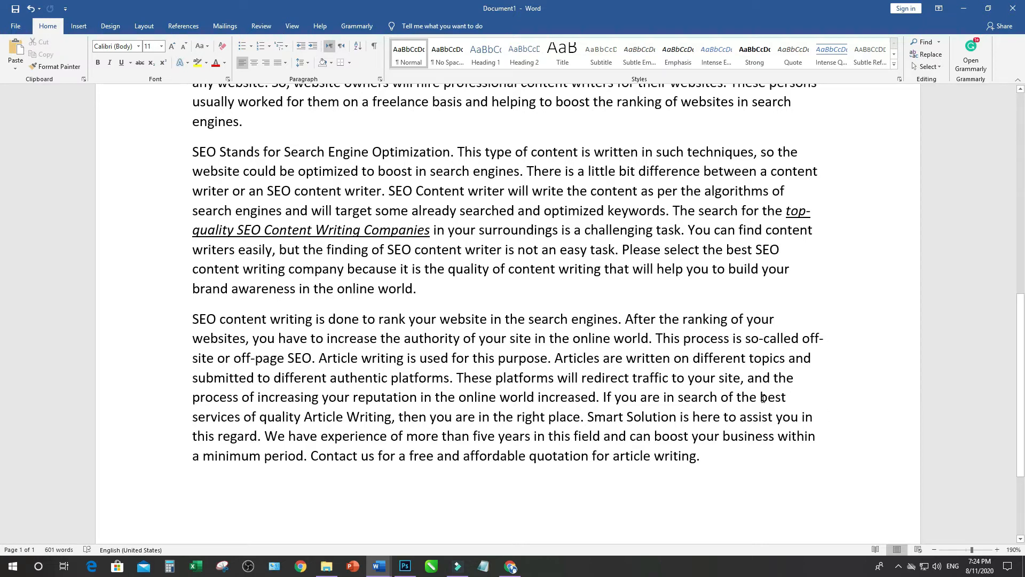
{"action": "left_click_drag", "start_coordinate": [786, 395], "coordinate": [380, 422]}
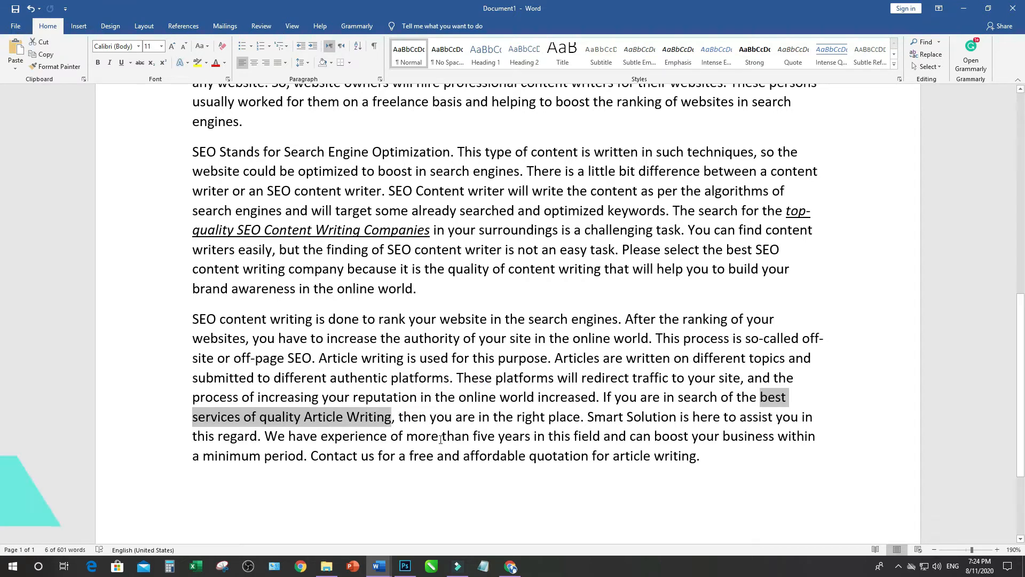
{"action": "key", "text": "ctrl+b"}
{"action": "key", "text": "ctrl+i"}
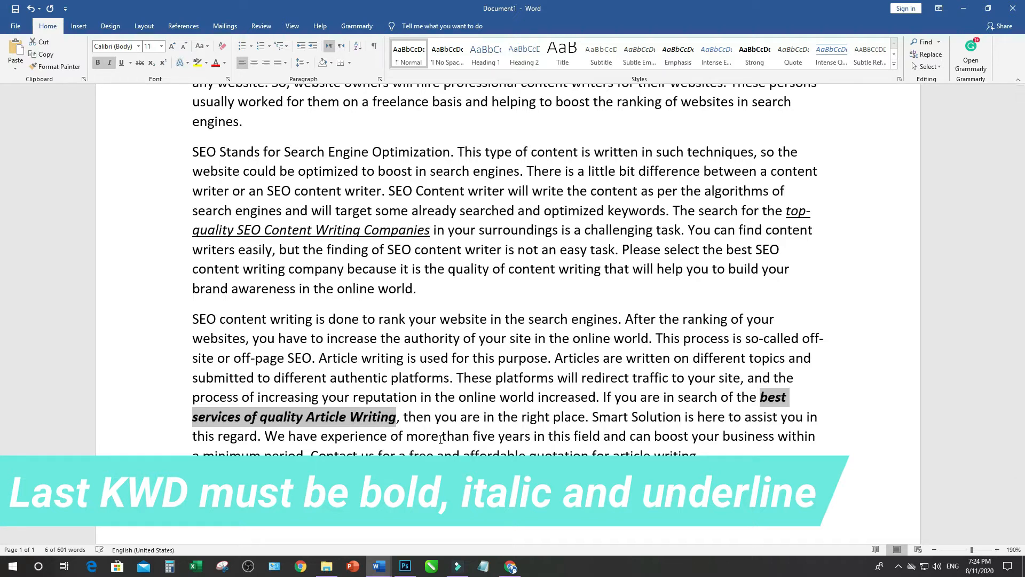
{"action": "key", "text": "ctrl+u"}
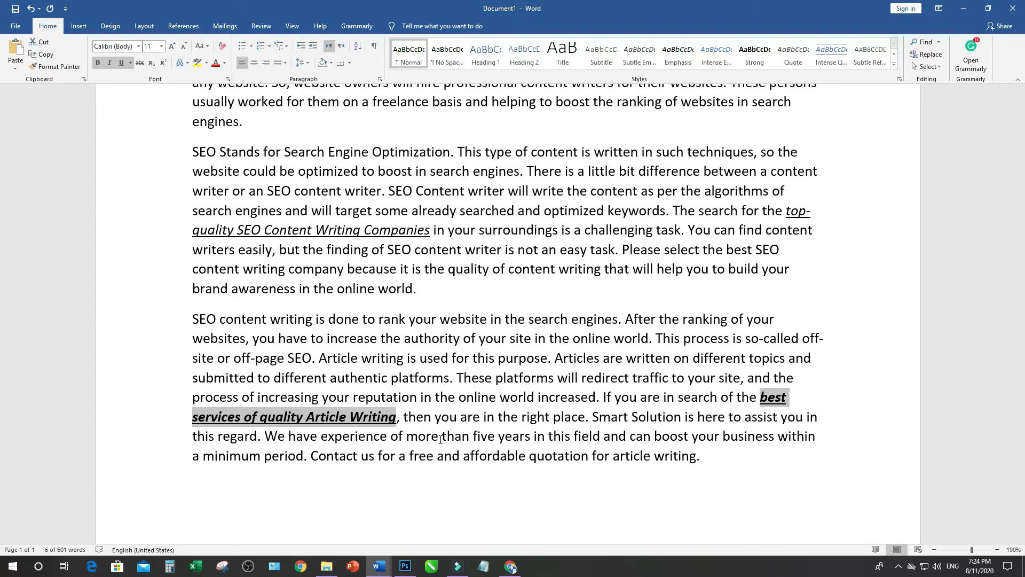
Review the formatted keywords in all paragraphs of the Document1 article
{"action": "scroll", "coordinate": [522, 448], "scroll_direction": "up", "scroll_amount": 6}
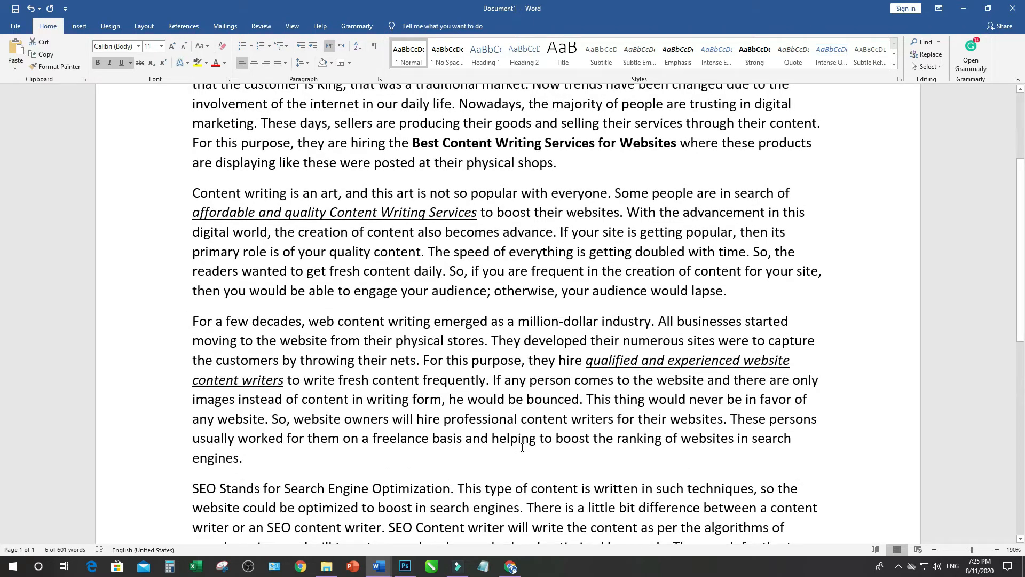
{"action": "scroll", "coordinate": [522, 447], "scroll_direction": "up", "scroll_amount": 3}
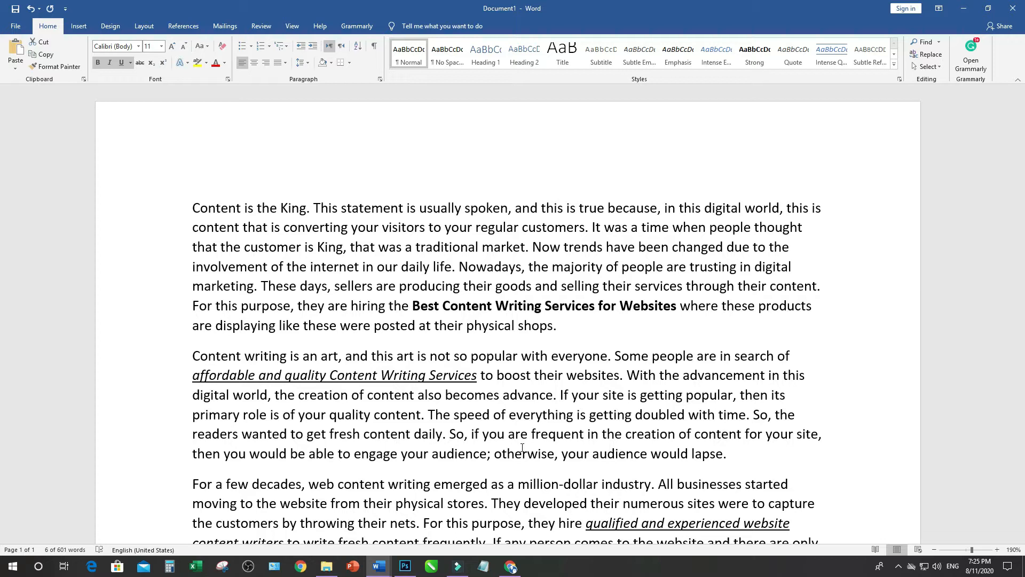
{"action": "scroll", "coordinate": [578, 324], "scroll_direction": "down", "scroll_amount": 5}
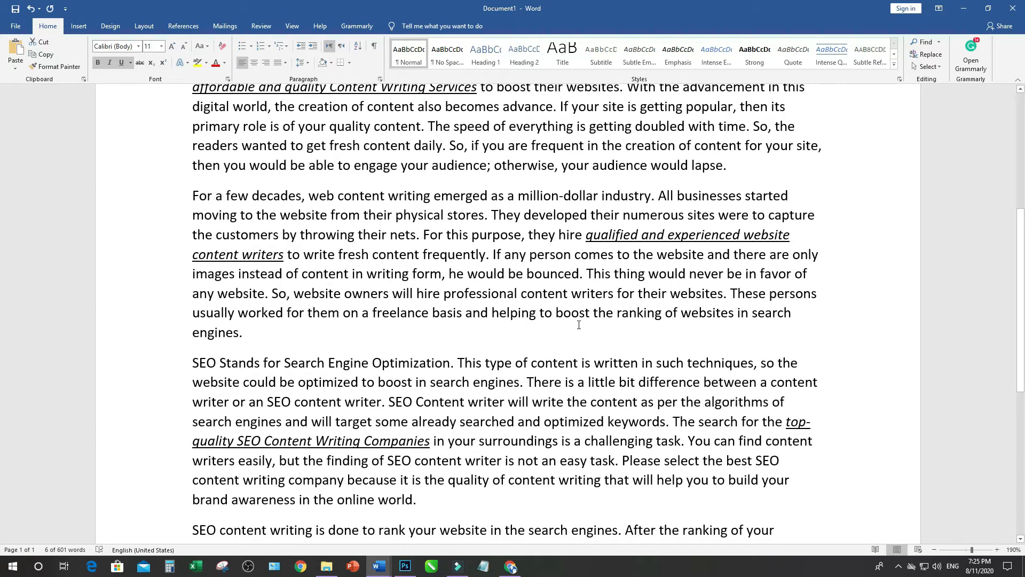
{"action": "scroll", "coordinate": [579, 325], "scroll_direction": "down", "scroll_amount": 4}
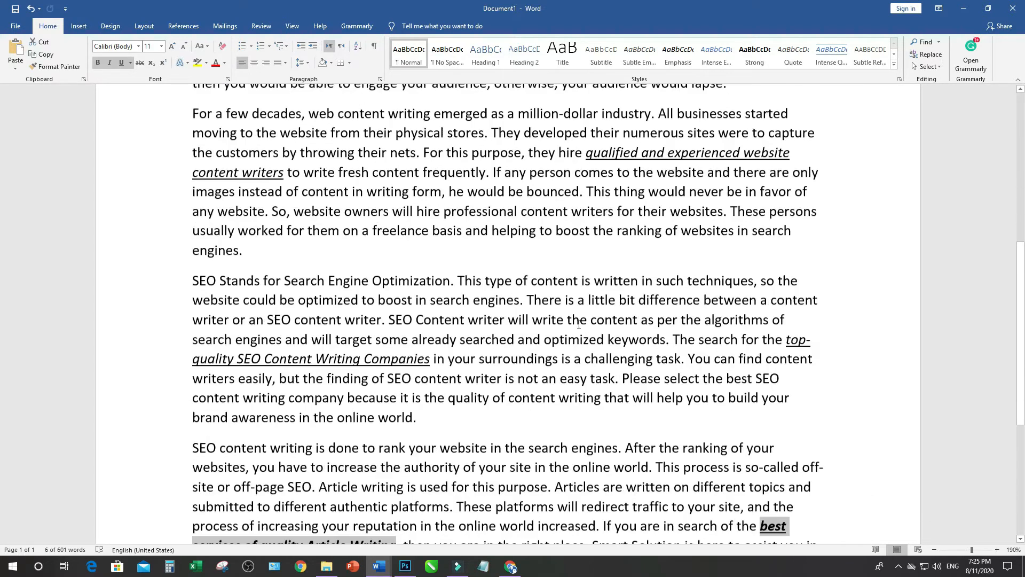
{"action": "scroll", "coordinate": [579, 324], "scroll_direction": "up", "scroll_amount": 9}
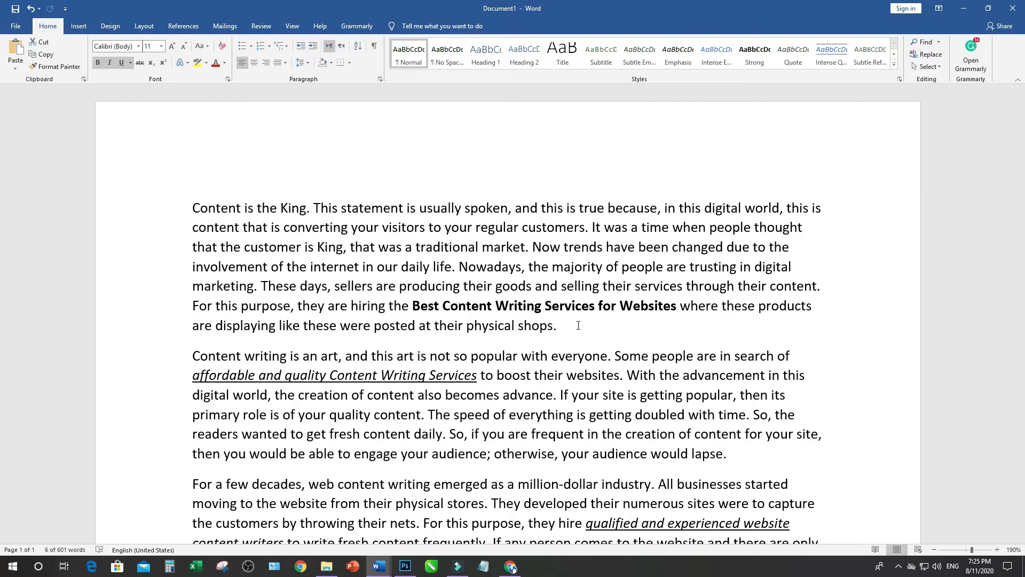
{"action": "scroll", "coordinate": [578, 325], "scroll_direction": "down", "scroll_amount": 3}
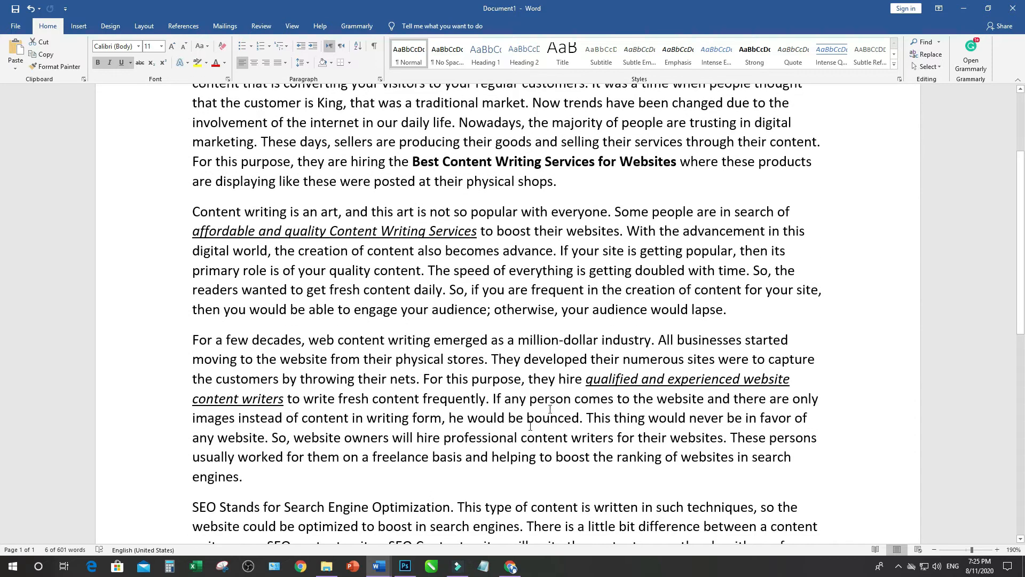
Examine how headings and formatted keywords match in each section of the Content Writing Services Main Page document, and return to Document2's keyword list
{"action": "mouse_move", "coordinate": [379, 566]}
{"action": "left_click", "coordinate": [352, 540]}
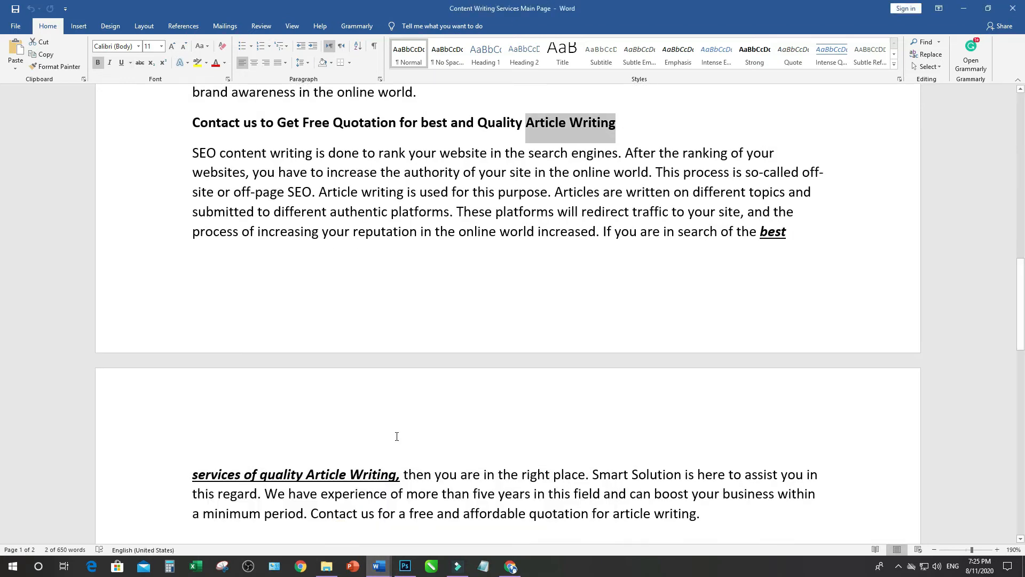
{"action": "scroll", "coordinate": [396, 436], "scroll_direction": "up", "scroll_amount": 15}
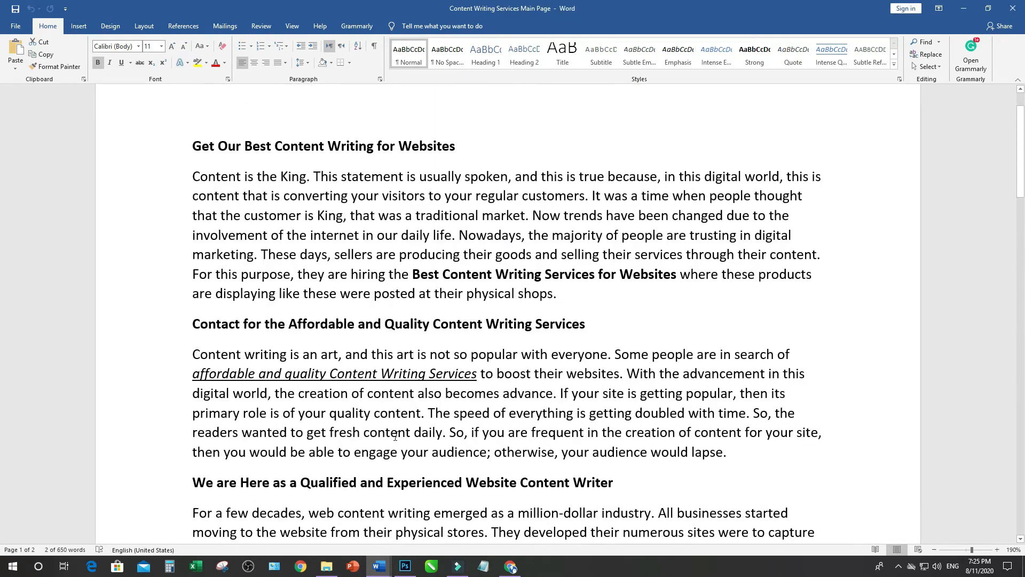
{"action": "left_click", "coordinate": [353, 288]}
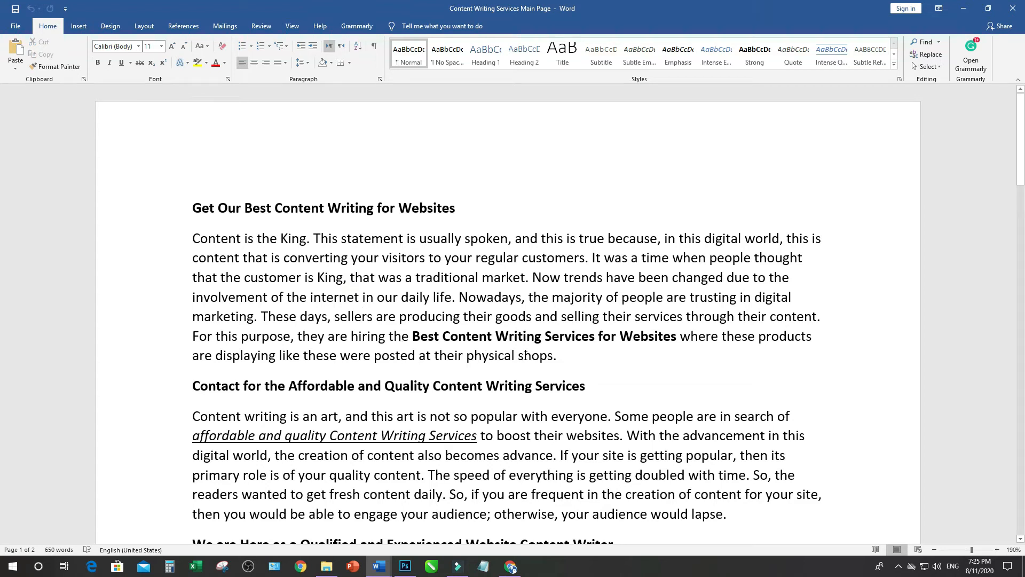
{"action": "left_click_drag", "start_coordinate": [442, 335], "coordinate": [524, 335]}
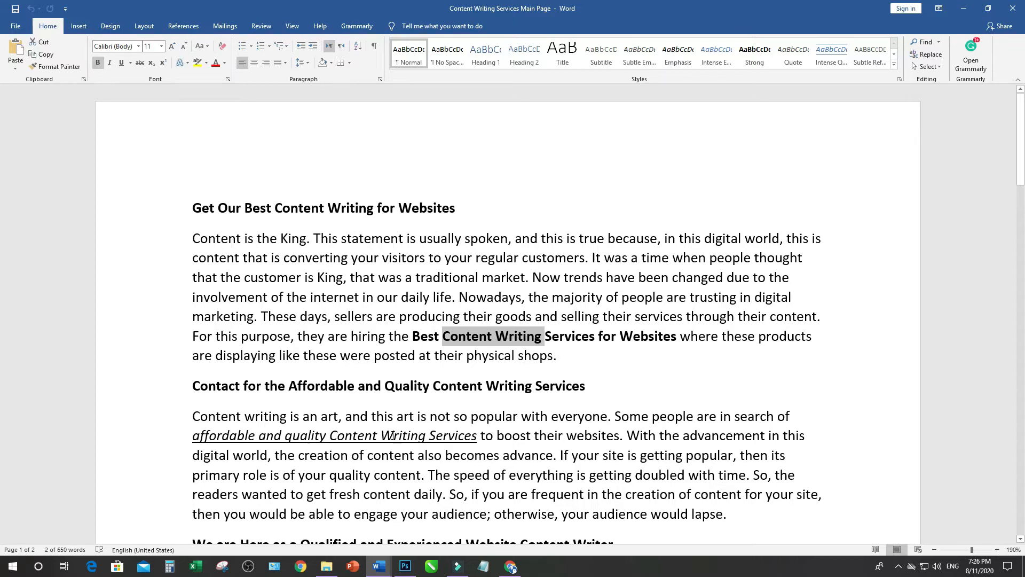
{"action": "scroll", "coordinate": [609, 406], "scroll_direction": "down", "scroll_amount": 1}
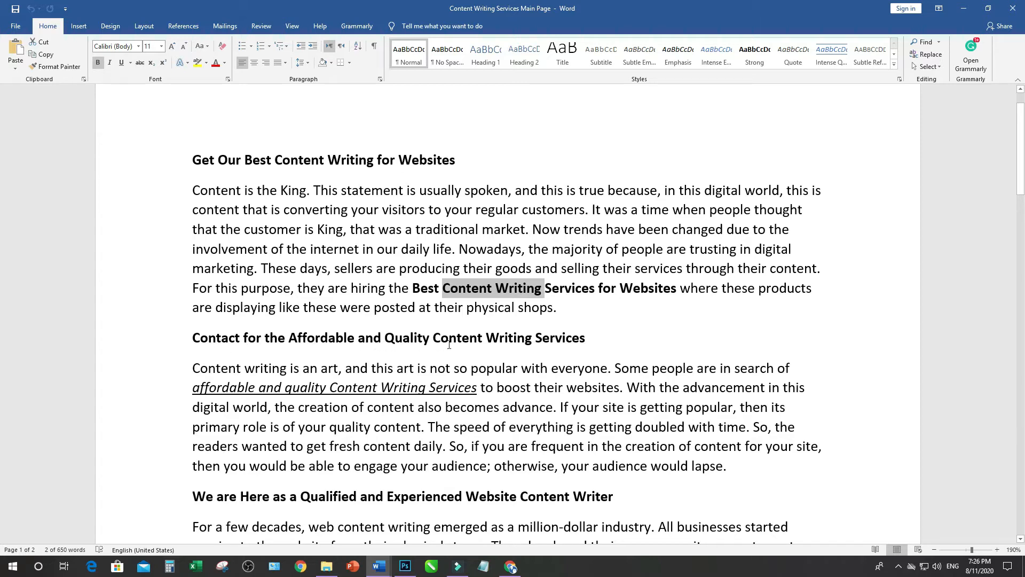
{"action": "scroll", "coordinate": [519, 344], "scroll_direction": "down", "scroll_amount": 3}
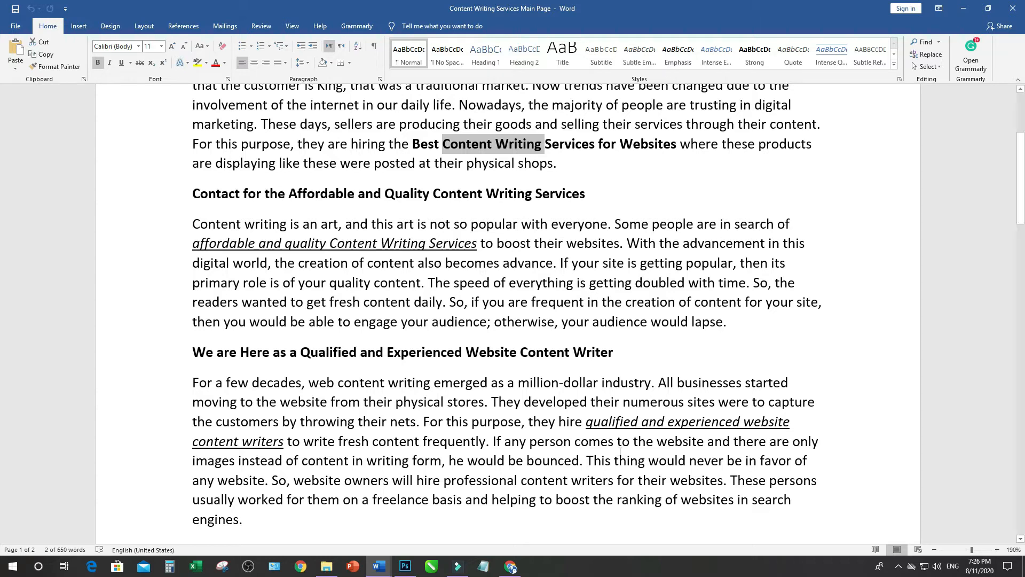
{"action": "scroll", "coordinate": [519, 343], "scroll_direction": "down", "scroll_amount": 6}
{"action": "scroll", "coordinate": [592, 449], "scroll_direction": "down", "scroll_amount": 5}
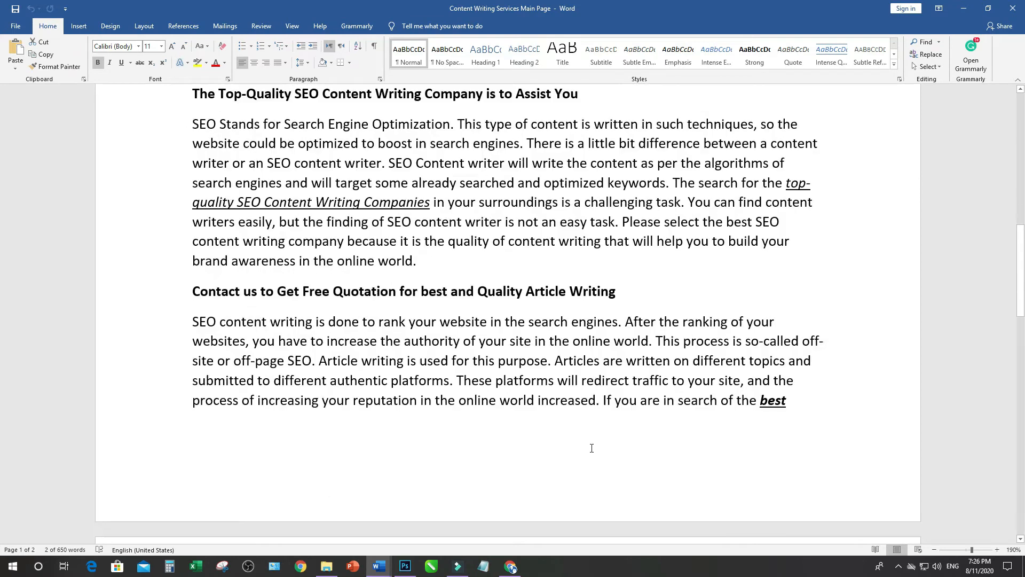
{"action": "scroll", "coordinate": [592, 449], "scroll_direction": "up", "scroll_amount": 10}
{"action": "scroll", "coordinate": [591, 449], "scroll_direction": "up", "scroll_amount": 5}
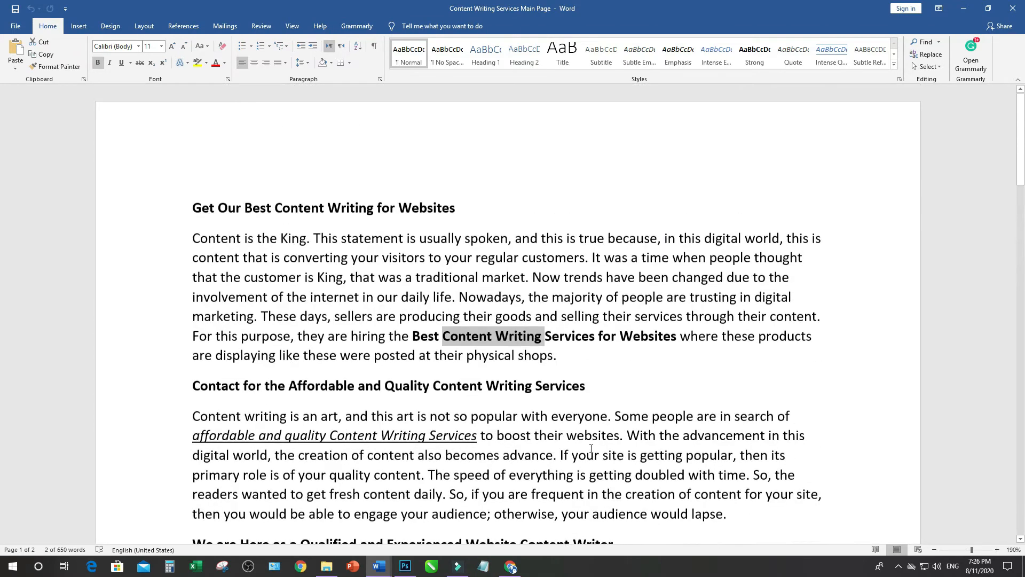
{"action": "left_click", "coordinate": [362, 315]}
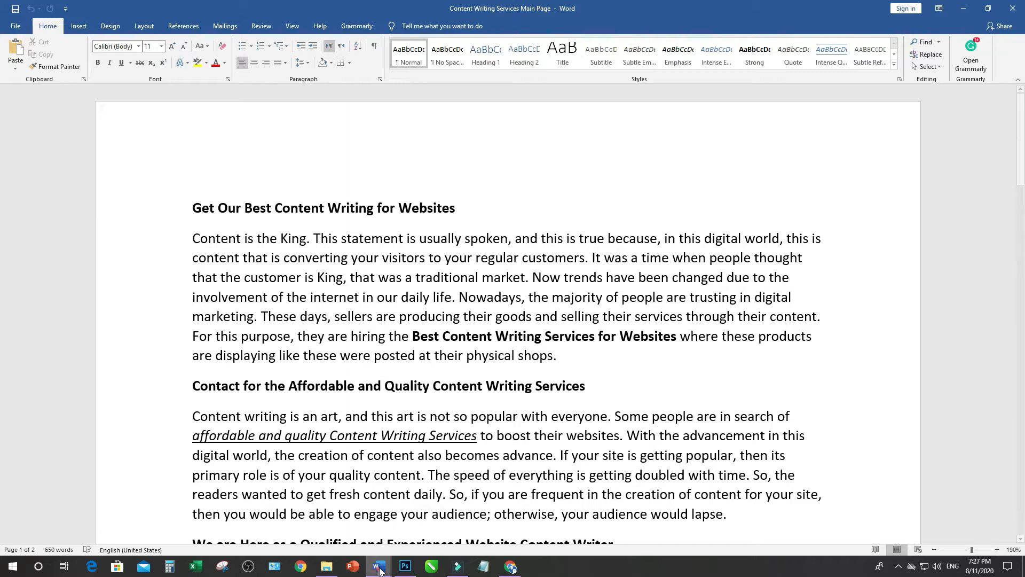
{"action": "mouse_move", "coordinate": [379, 566]}
{"action": "left_click", "coordinate": [544, 538]}
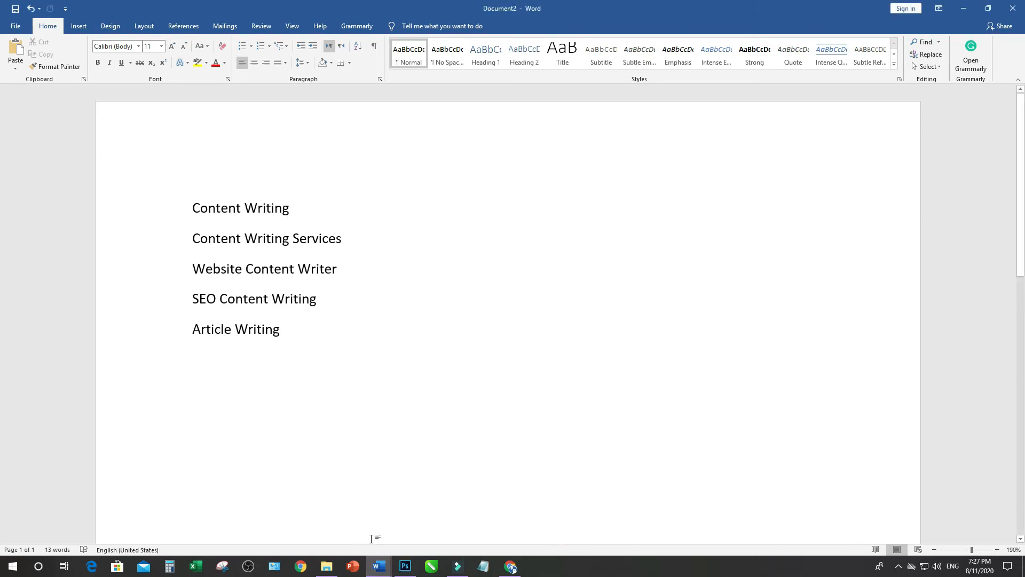
Compare Document1 with the Content Writing Services Main Page document, examining its first heading, "Get Our Best Content Writing for Websites"
{"action": "left_click", "coordinate": [483, 496]}
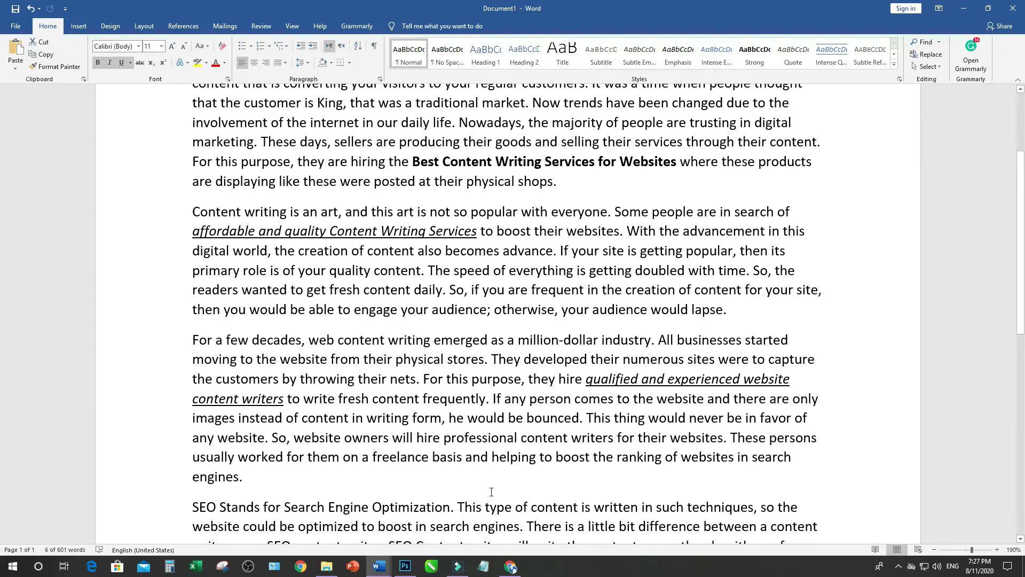
{"action": "left_click", "coordinate": [379, 566]}
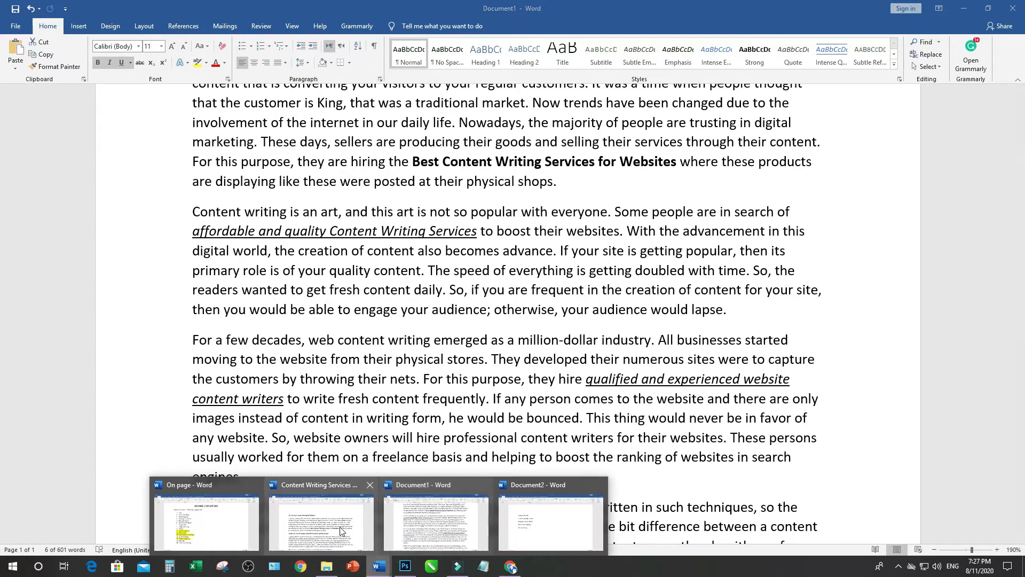
{"action": "left_click", "coordinate": [340, 526]}
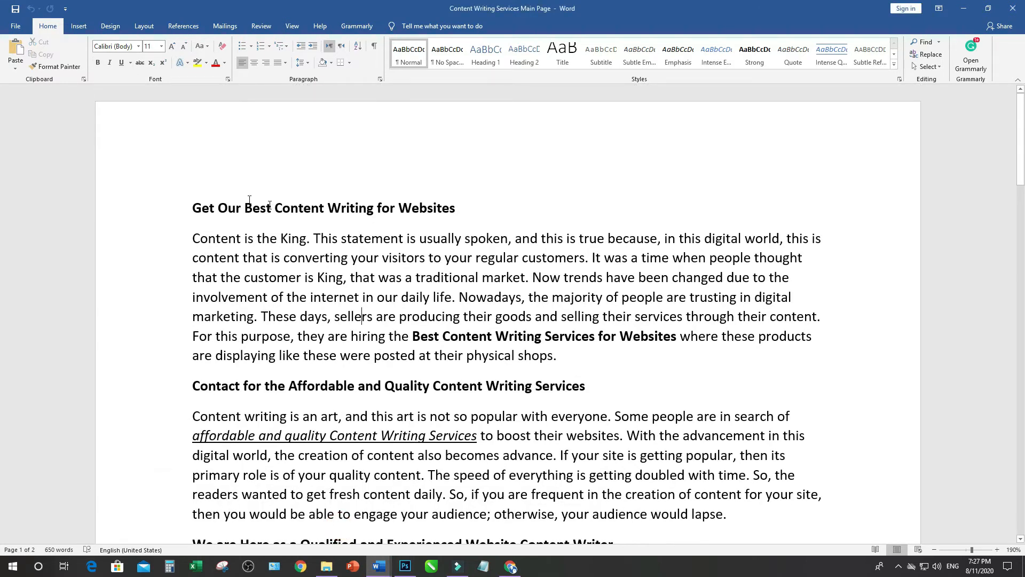
{"action": "left_click_drag", "start_coordinate": [194, 203], "coordinate": [440, 214]}
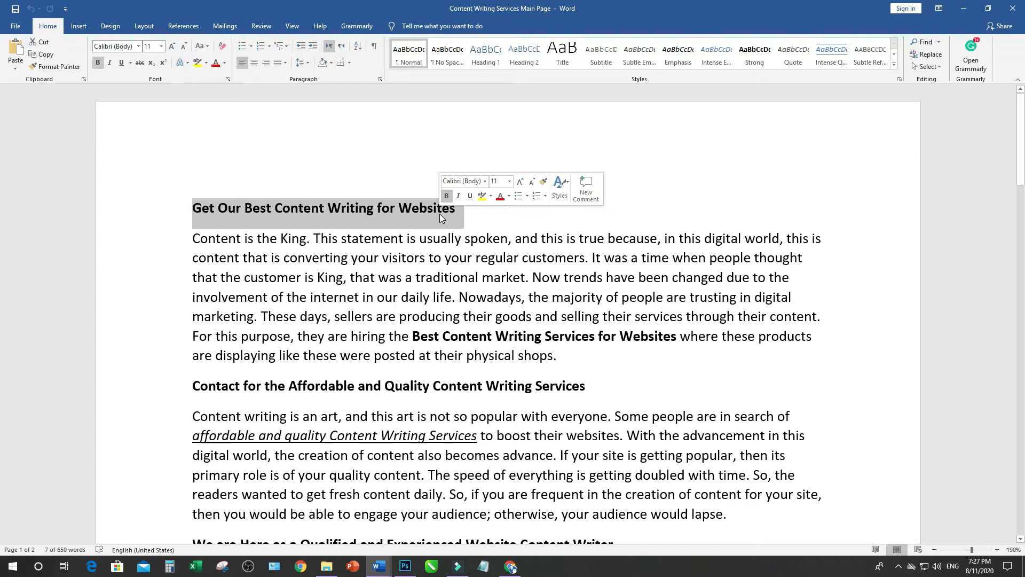
{"action": "left_click", "coordinate": [415, 312]}
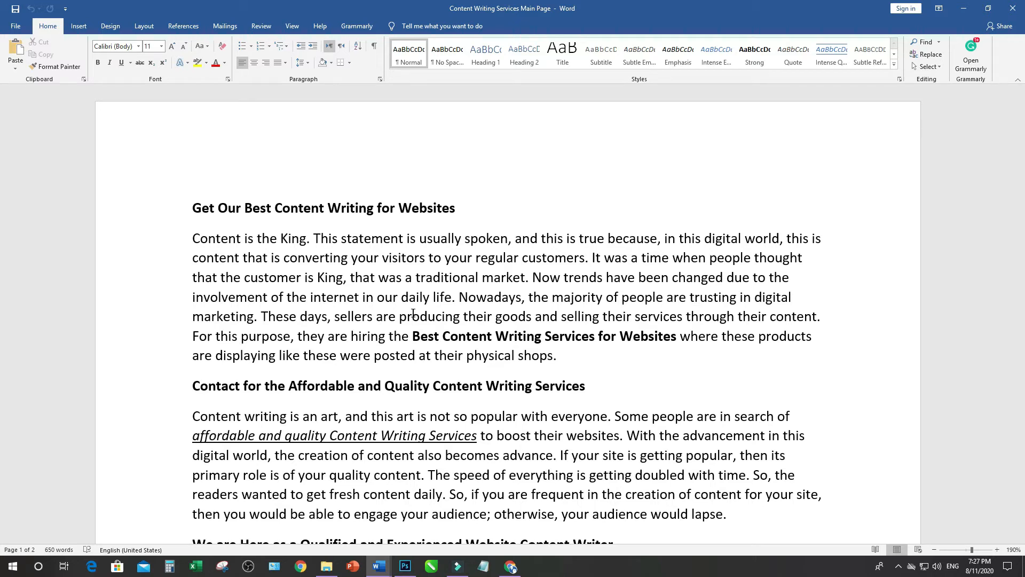
Switch to the WordPress dashboard in Chrome and search the installable plugins for "yoast seo"
{"action": "left_click", "coordinate": [509, 567]}
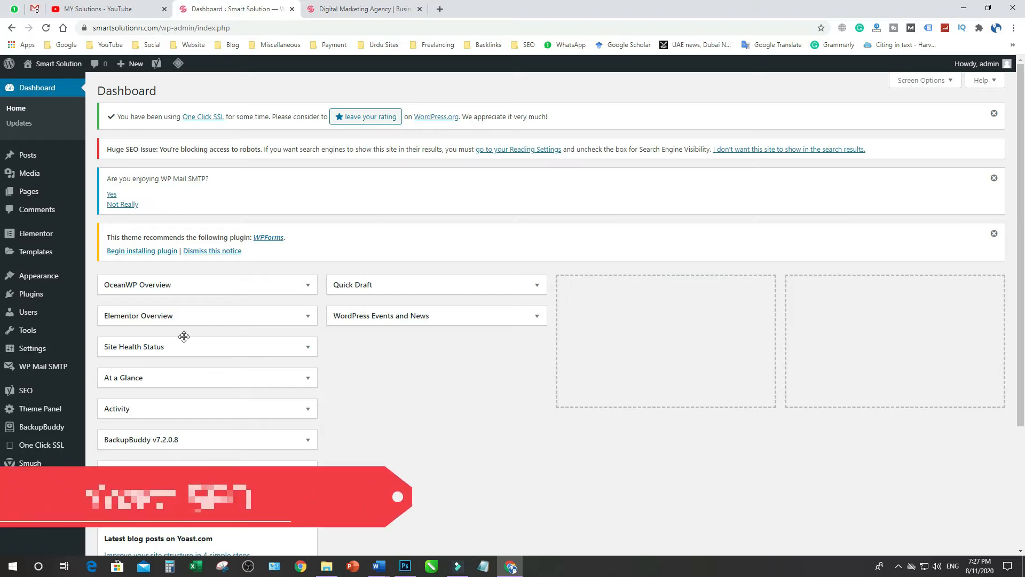
{"action": "mouse_move", "coordinate": [34, 303]}
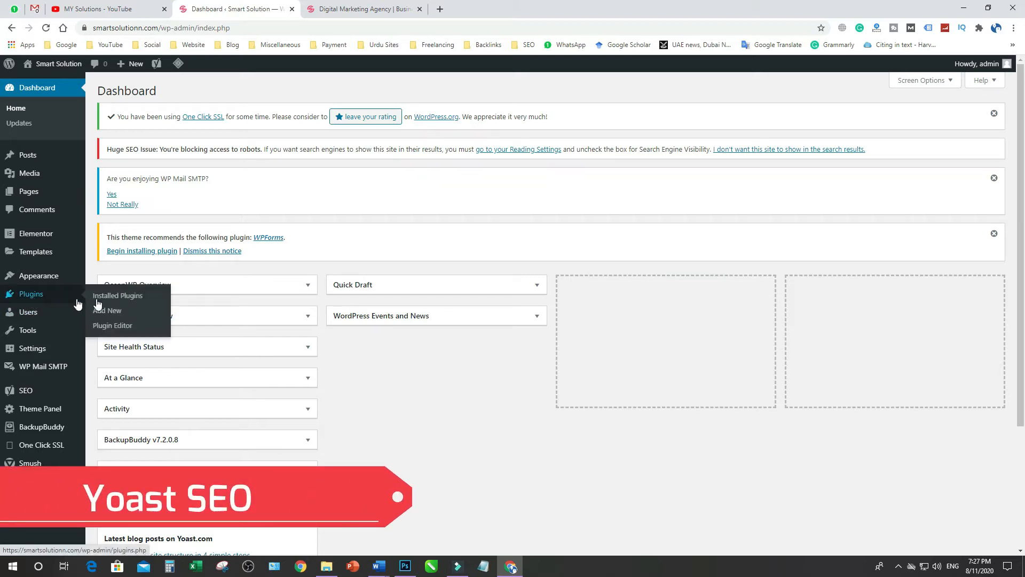
{"action": "left_click", "coordinate": [109, 314]}
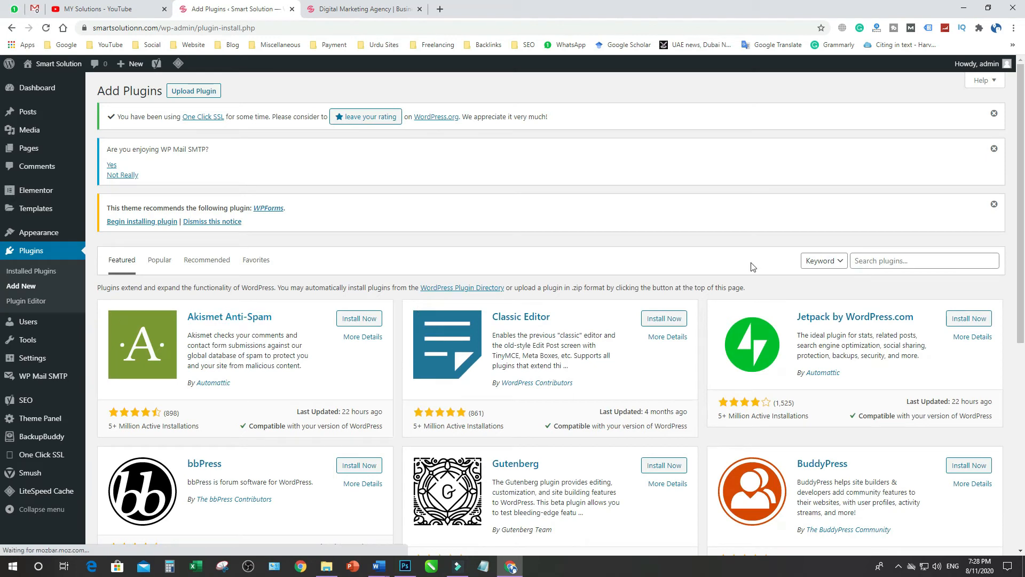
{"action": "left_click", "coordinate": [891, 260]}
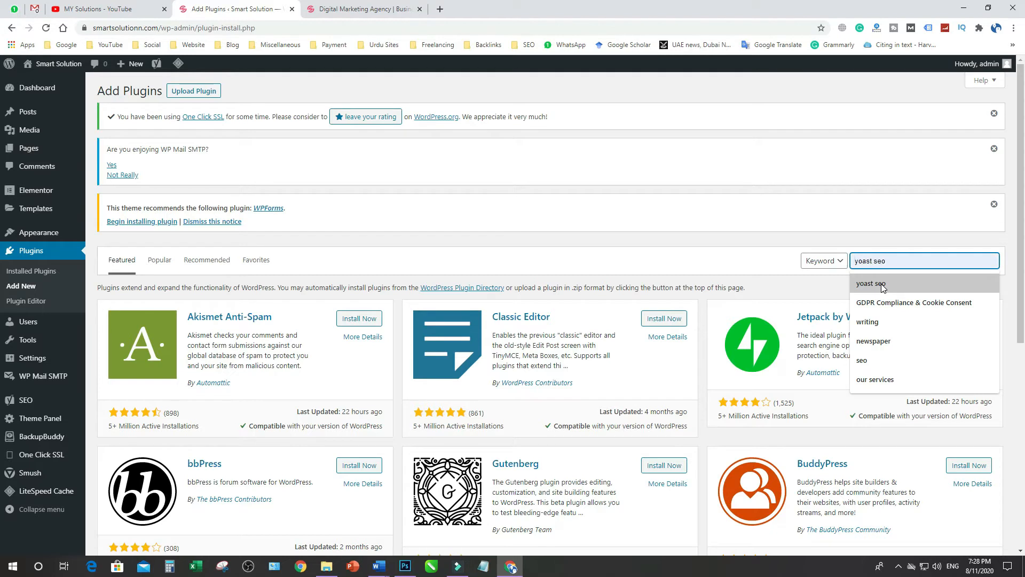
{"action": "left_click", "coordinate": [881, 284]}
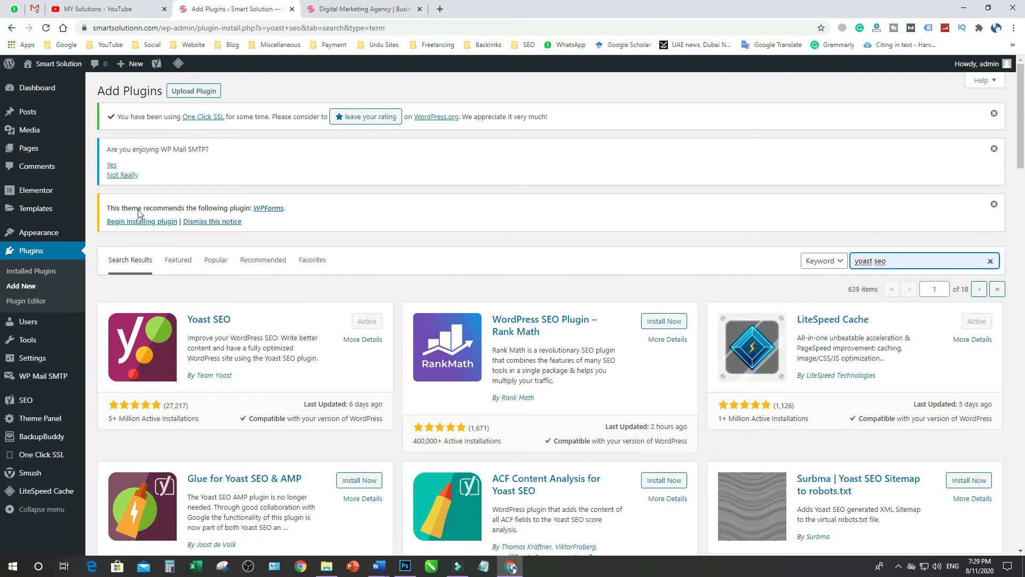
Add a new WordPress page and title it "Content Writing"
{"action": "left_click", "coordinate": [29, 152]}
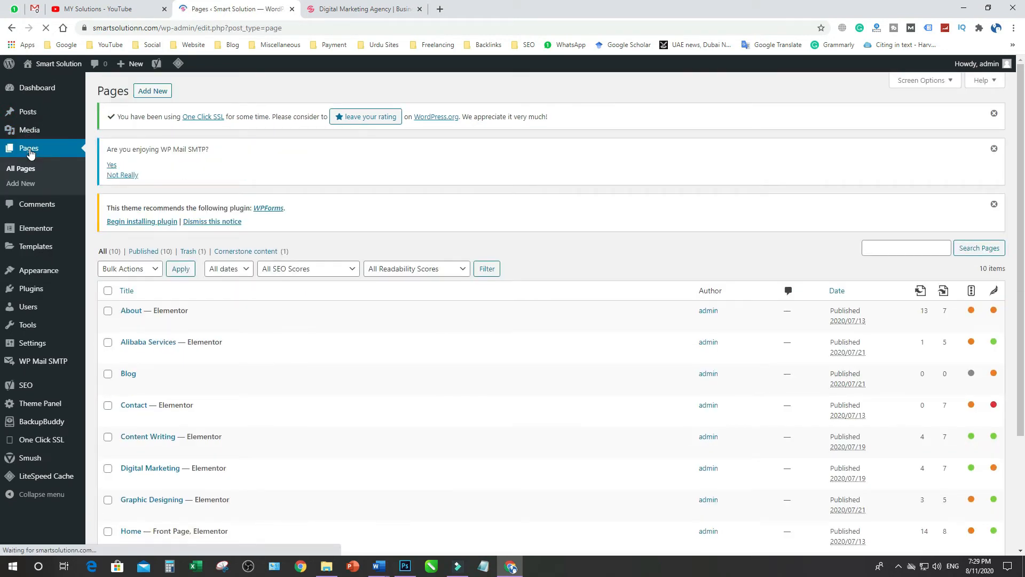
{"action": "scroll", "coordinate": [325, 398], "scroll_direction": "down", "scroll_amount": 1}
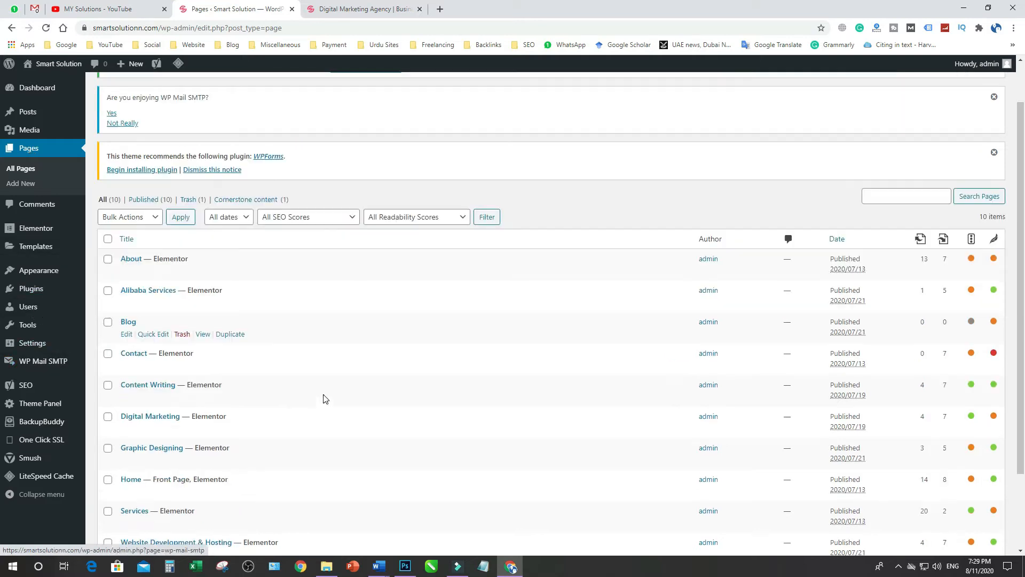
{"action": "scroll", "coordinate": [325, 398], "scroll_direction": "down", "scroll_amount": 2}
{"action": "scroll", "coordinate": [325, 398], "scroll_direction": "up", "scroll_amount": 3}
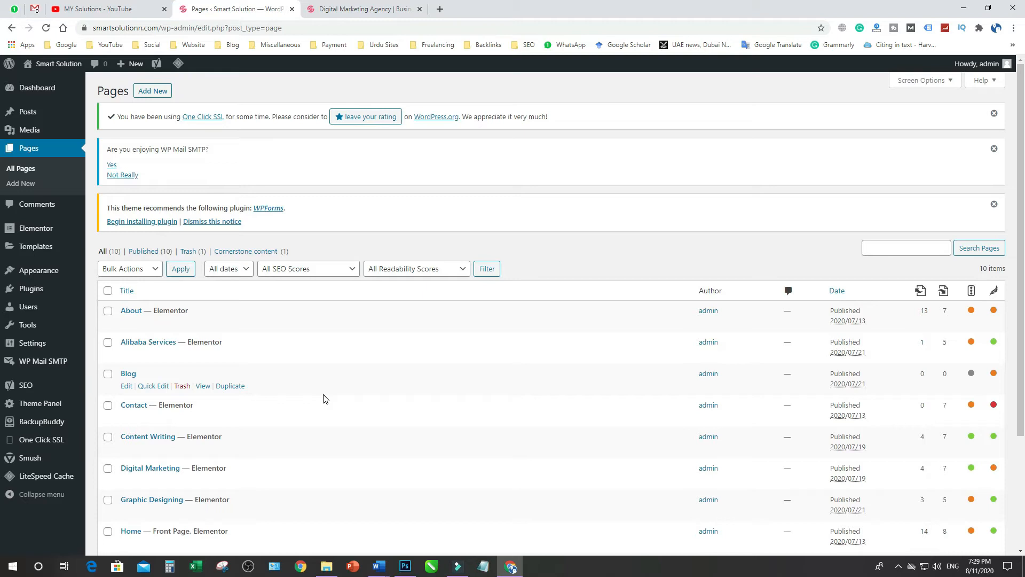
{"action": "left_click", "coordinate": [155, 93]}
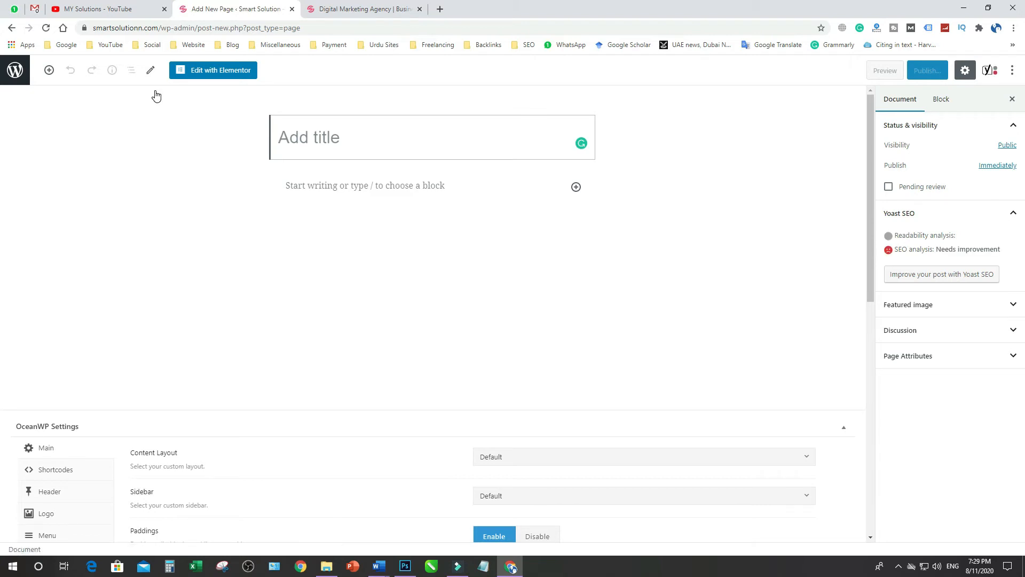
{"action": "type", "text": "Conten"}
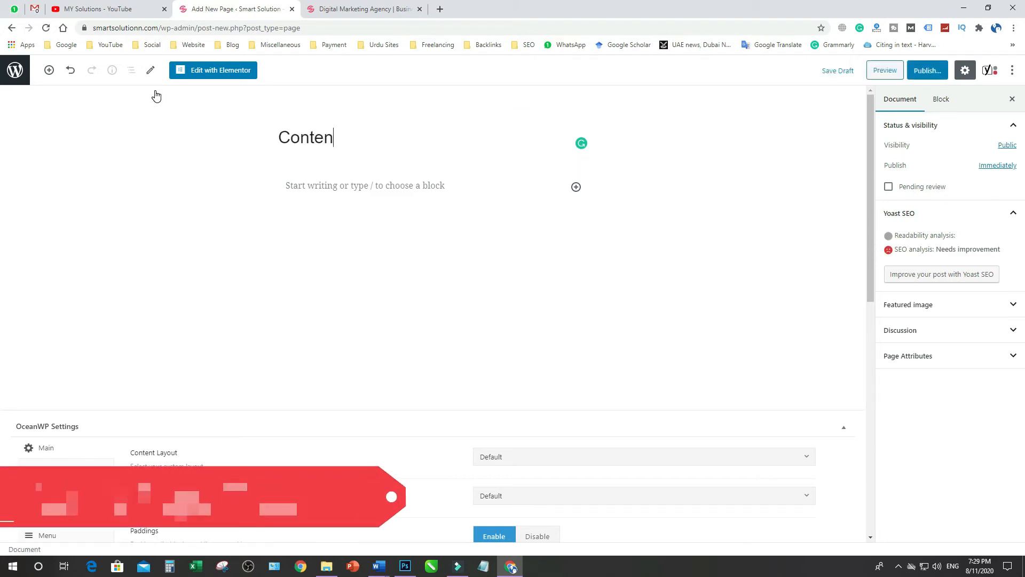
{"action": "type", "text": "t Writing"}
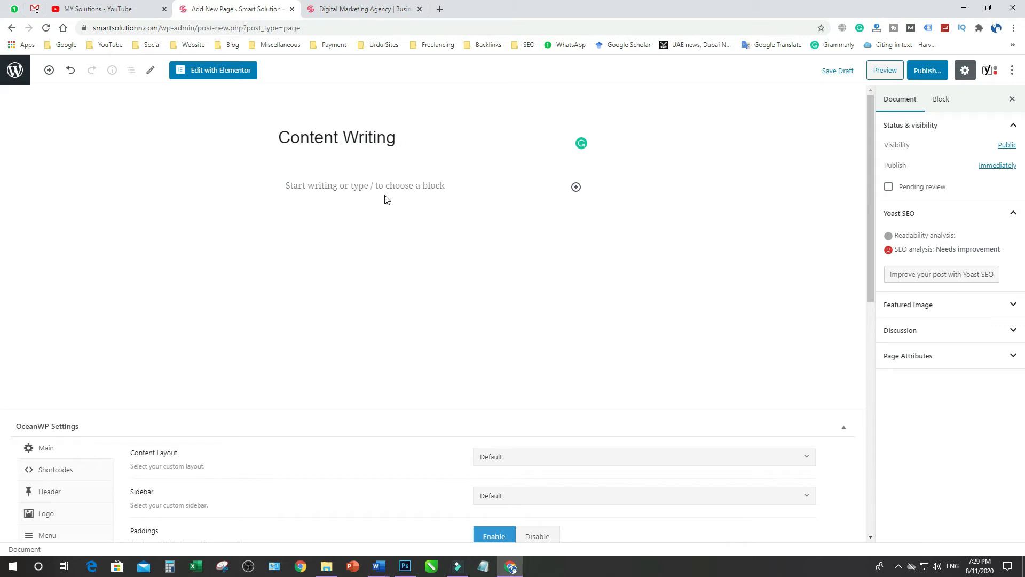
Copy the entire text of the Content Writing Services Main Page Word document into the body of the new WordPress page
{"action": "left_click", "coordinate": [316, 186]}
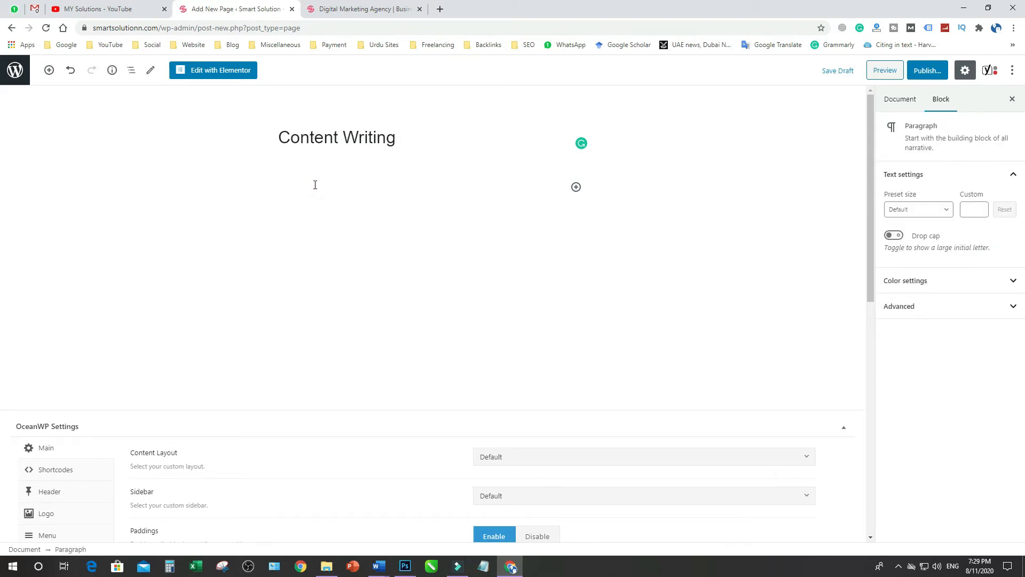
{"action": "left_click", "coordinate": [380, 566]}
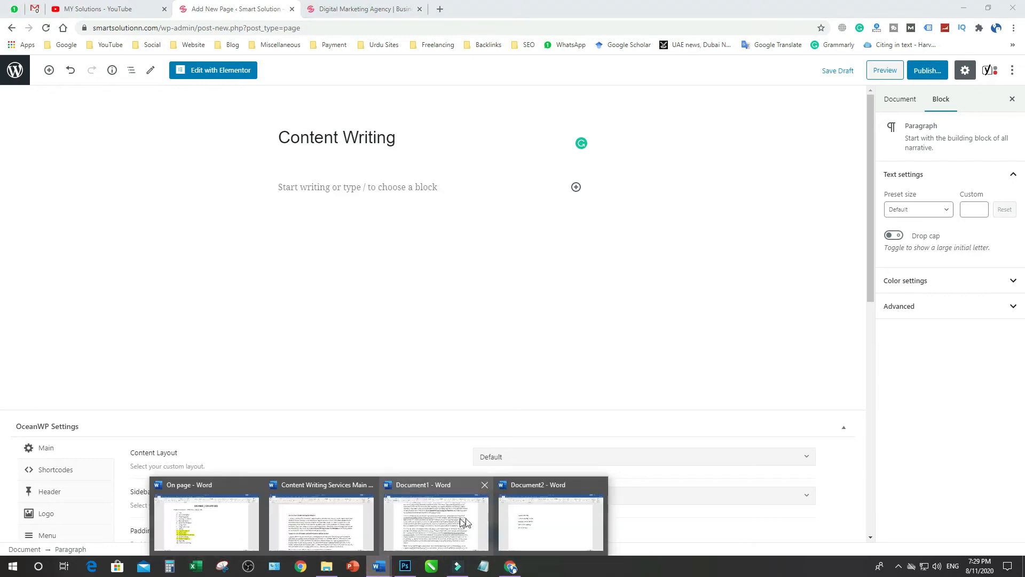
{"action": "left_click", "coordinate": [347, 531]}
{"action": "left_click", "coordinate": [306, 302]}
{"action": "key", "text": "ctrl+a"}
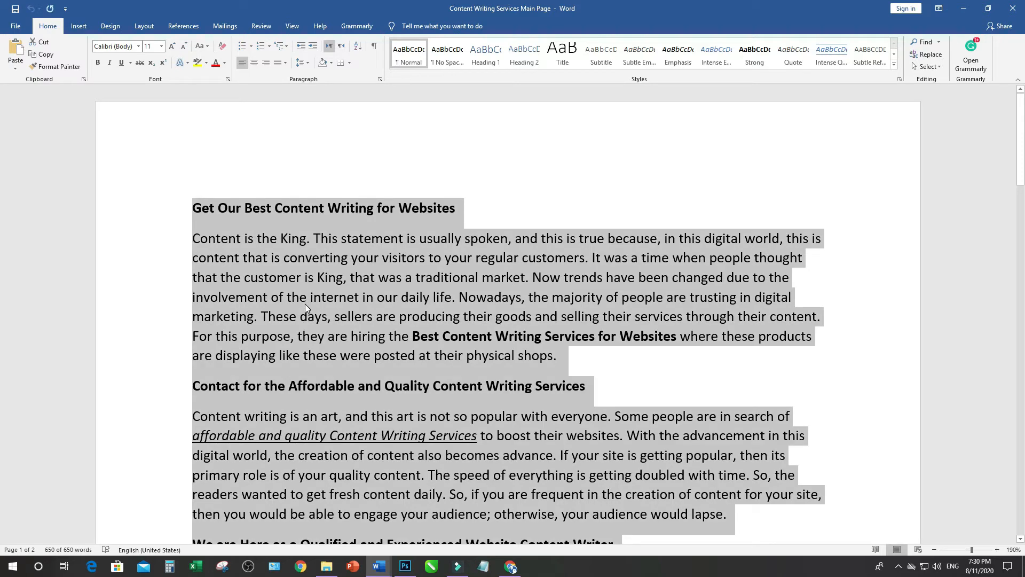
{"action": "right_click", "coordinate": [299, 305]}
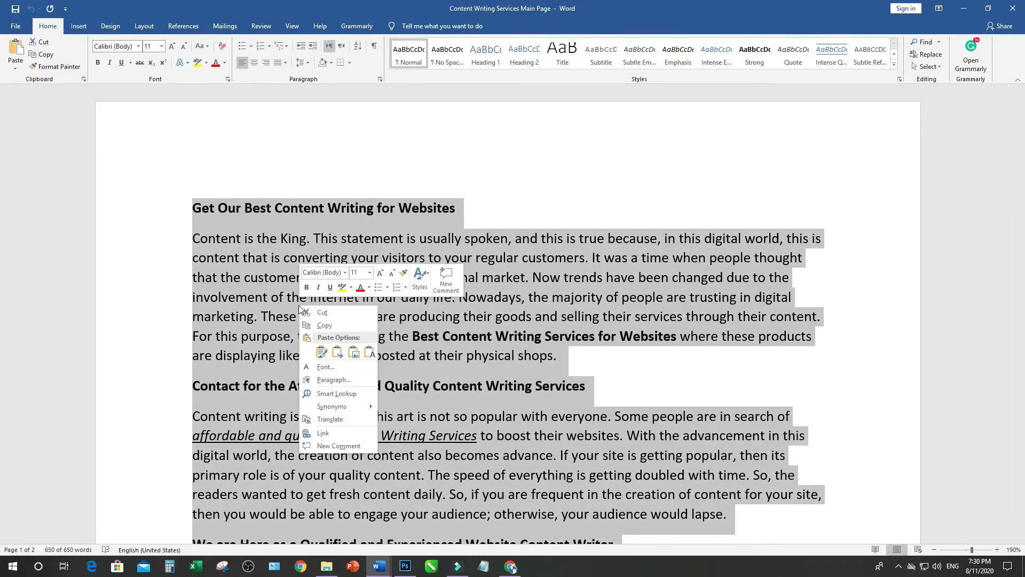
{"action": "left_click", "coordinate": [328, 327]}
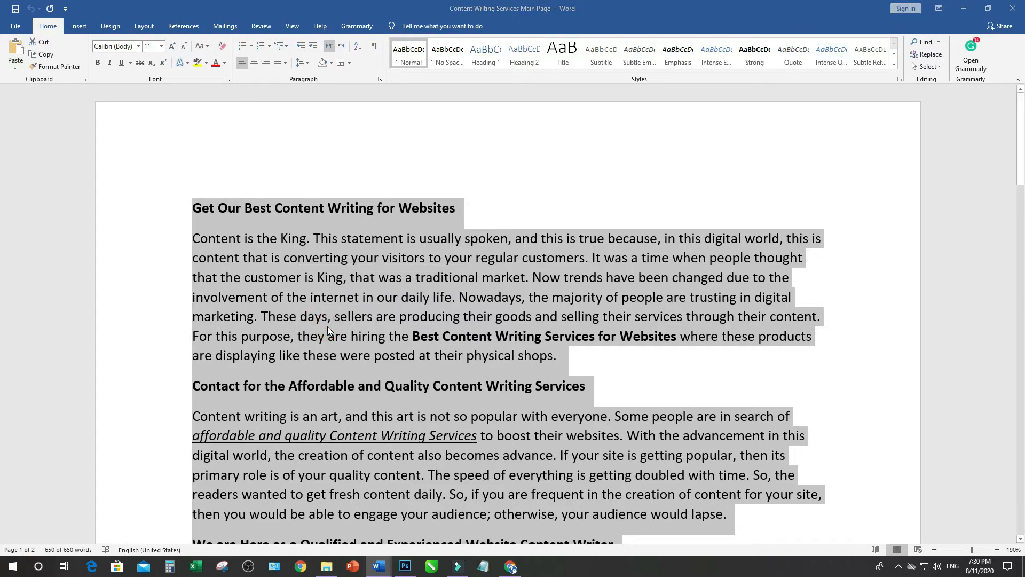
{"action": "key", "text": "alt+Tab"}
{"action": "right_click", "coordinate": [294, 188]}
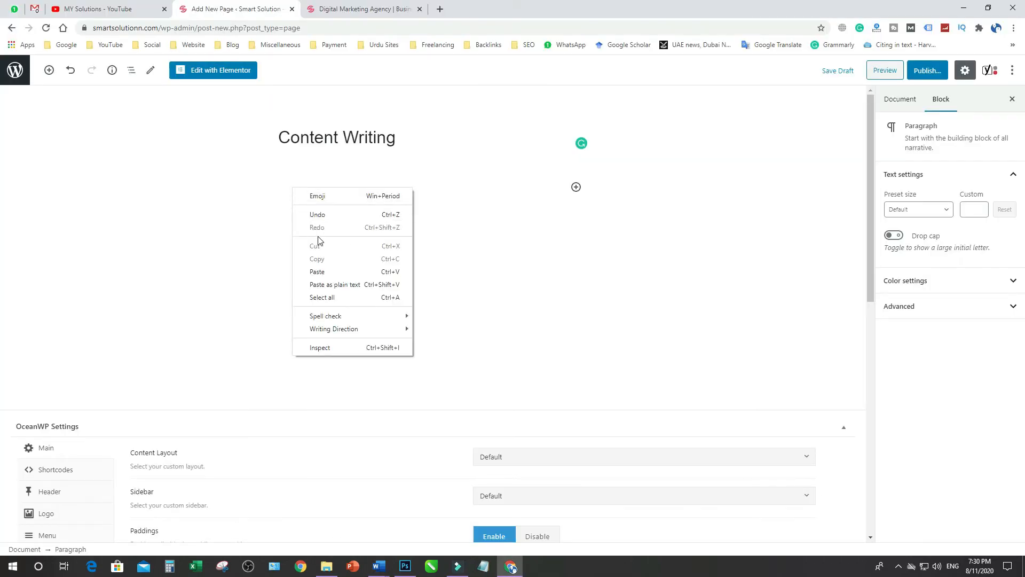
{"action": "left_click", "coordinate": [328, 272]}
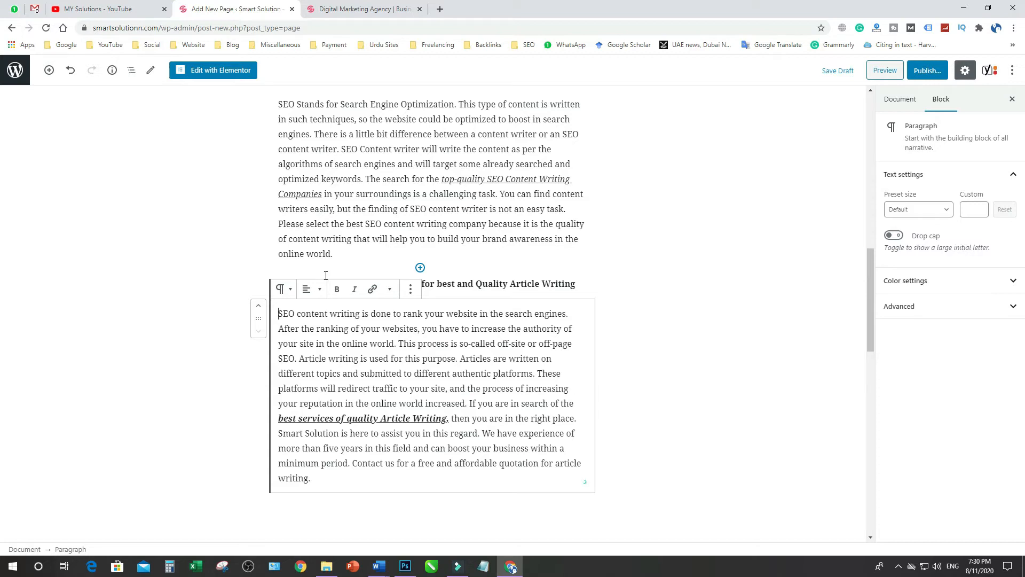
{"action": "left_click", "coordinate": [348, 213]}
{"action": "scroll", "coordinate": [351, 213], "scroll_direction": "up", "scroll_amount": 8}
{"action": "scroll", "coordinate": [350, 212], "scroll_direction": "up", "scroll_amount": 5}
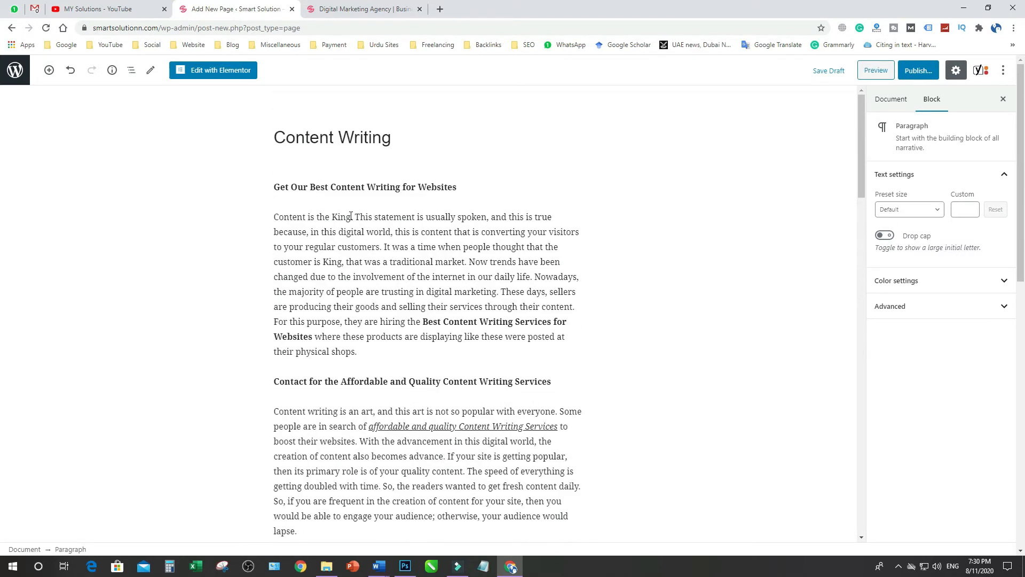
Set the page's Yoast SEO focus keyphrase to "Content Writing", copied from the keyword list in Word's Document2
{"action": "scroll", "coordinate": [351, 216], "scroll_direction": "down", "scroll_amount": 15}
{"action": "scroll", "coordinate": [349, 218], "scroll_direction": "down", "scroll_amount": 6}
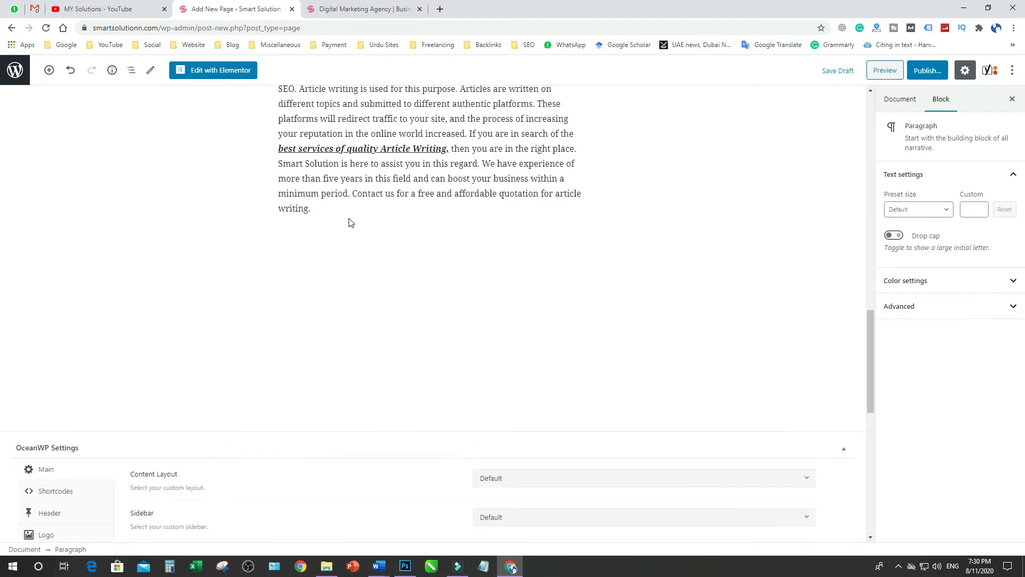
{"action": "scroll", "coordinate": [350, 220], "scroll_direction": "down", "scroll_amount": 5}
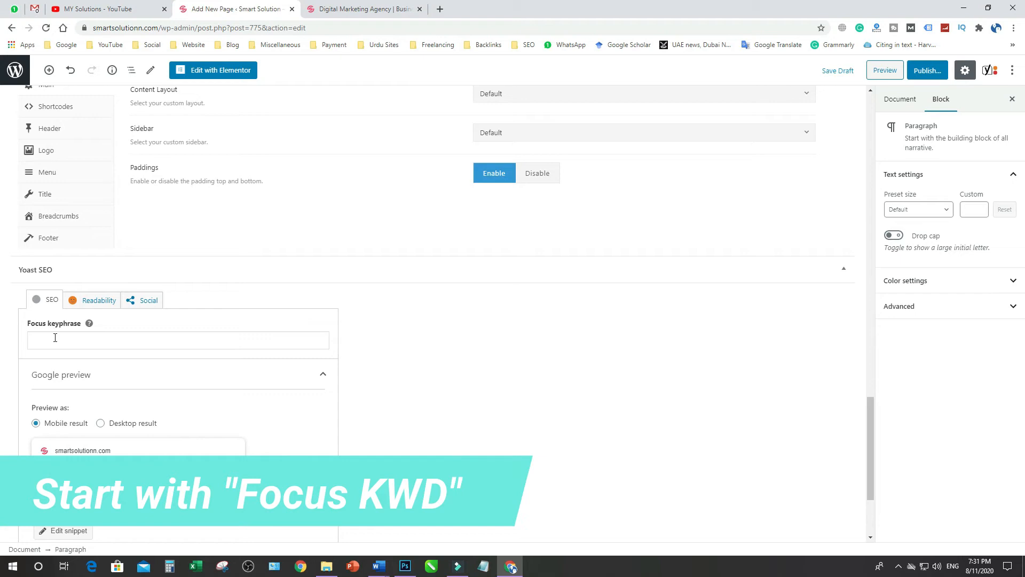
{"action": "left_click", "coordinate": [378, 566]}
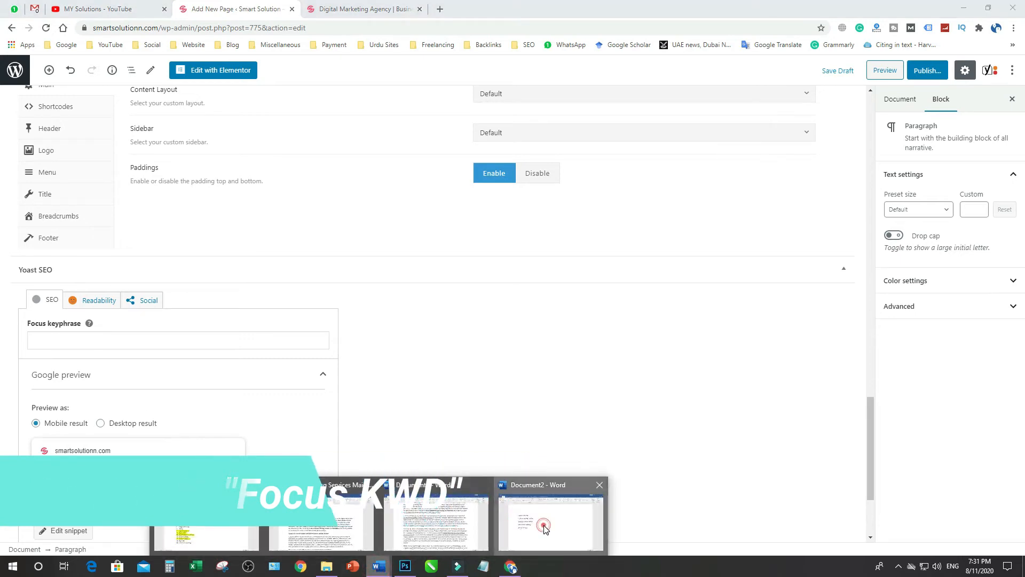
{"action": "left_click", "coordinate": [544, 527]}
{"action": "left_click_drag", "start_coordinate": [193, 206], "coordinate": [294, 204]}
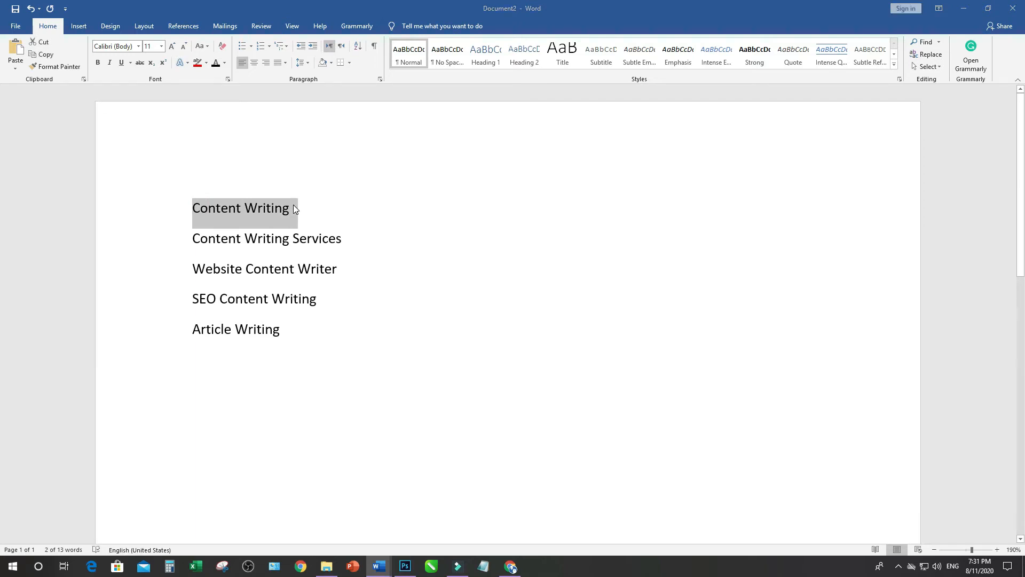
{"action": "key", "text": "alt+Tab"}
{"action": "left_click", "coordinate": [105, 340]}
{"action": "key", "text": "ctrl+v"}
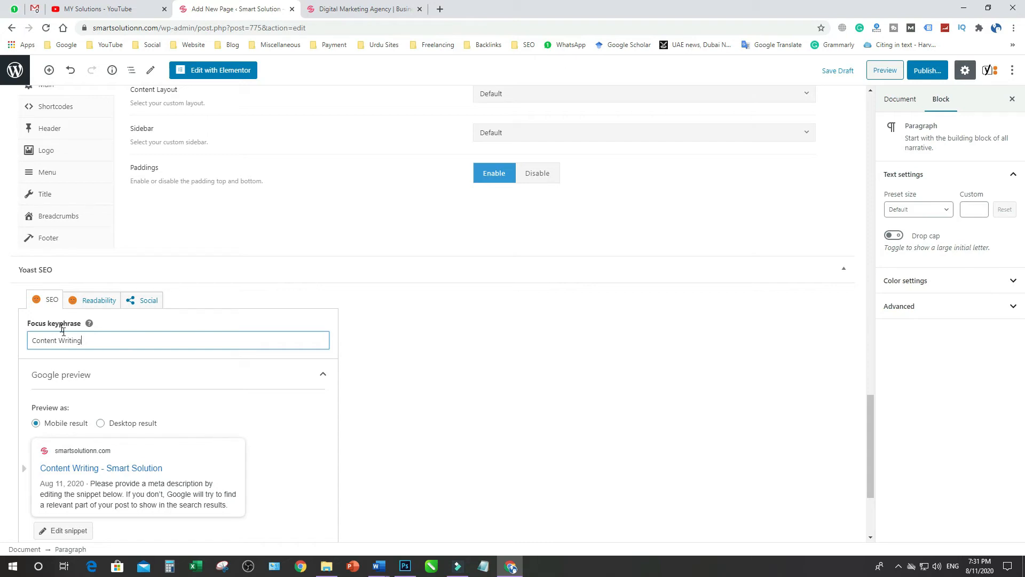
{"action": "key", "text": "ctrl+a"}
{"action": "key", "text": "BackSpace"}
{"action": "key", "text": "ctrl+v"}
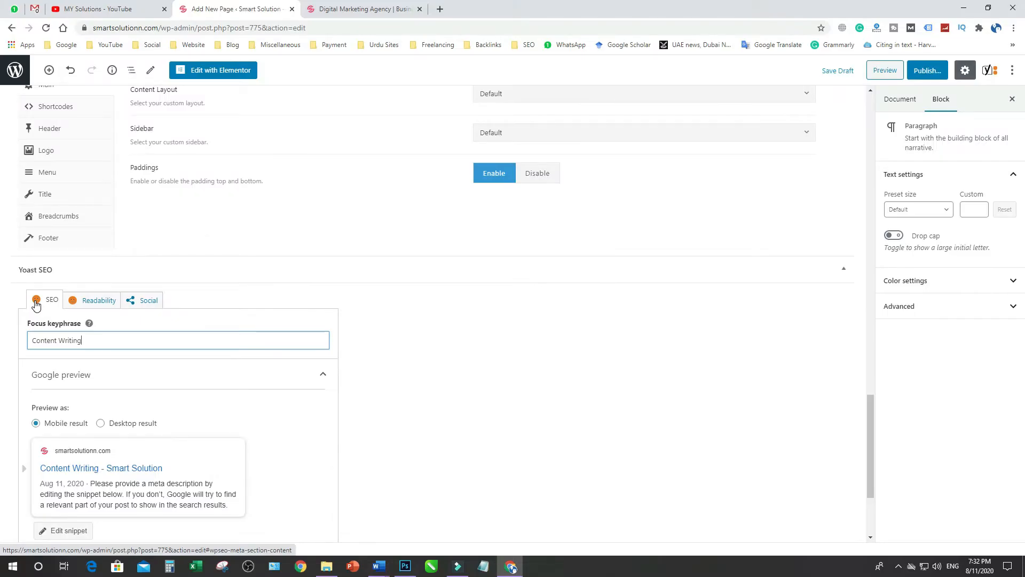
Change the Yoast Google preview to the desktop result and open the snippet's SEO title, slug and meta description for editing
{"action": "scroll", "coordinate": [503, 393], "scroll_direction": "down", "scroll_amount": 2}
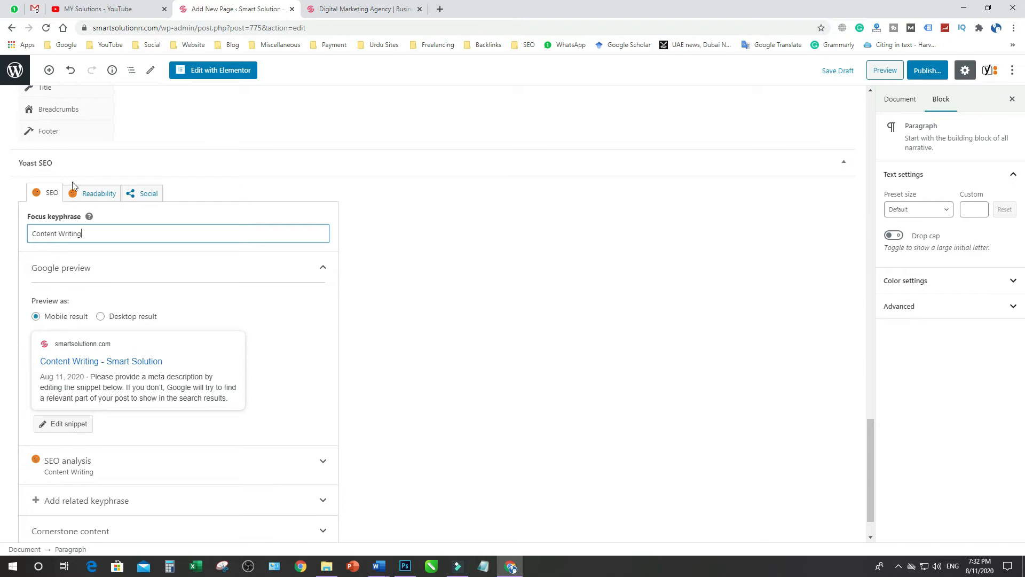
{"action": "scroll", "coordinate": [142, 283], "scroll_direction": "down", "scroll_amount": 1}
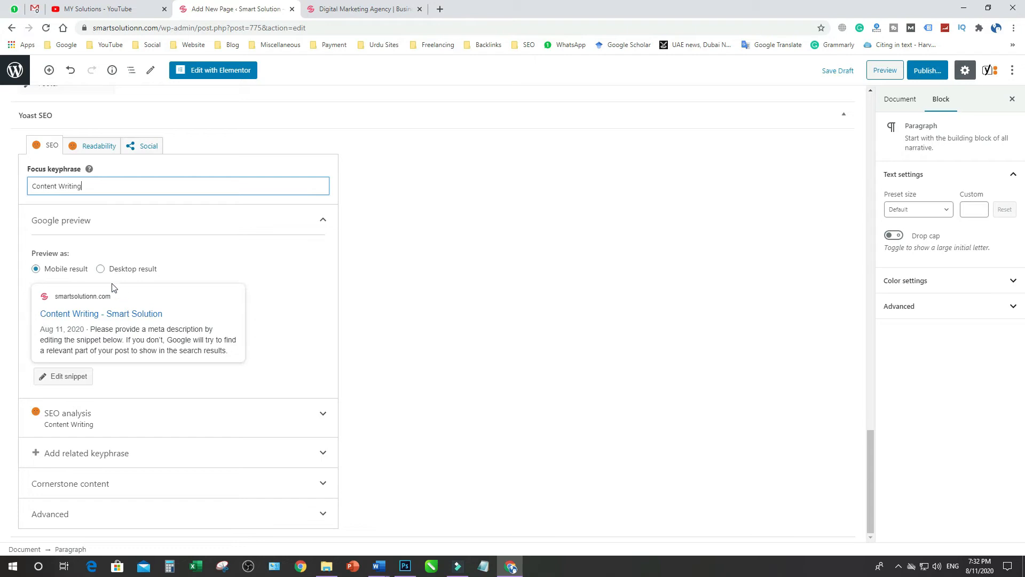
{"action": "left_click", "coordinate": [100, 269]}
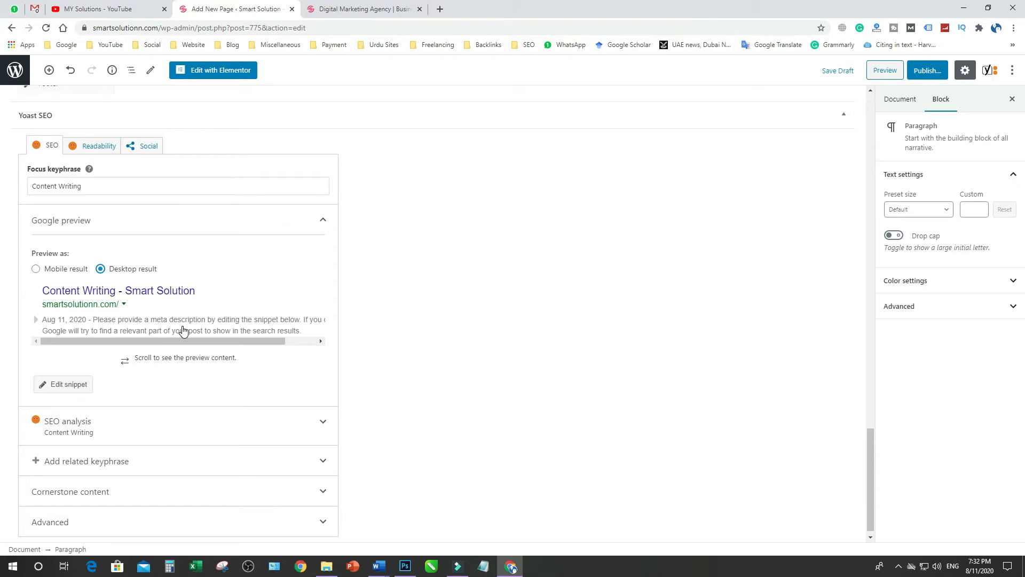
{"action": "left_click", "coordinate": [57, 387]}
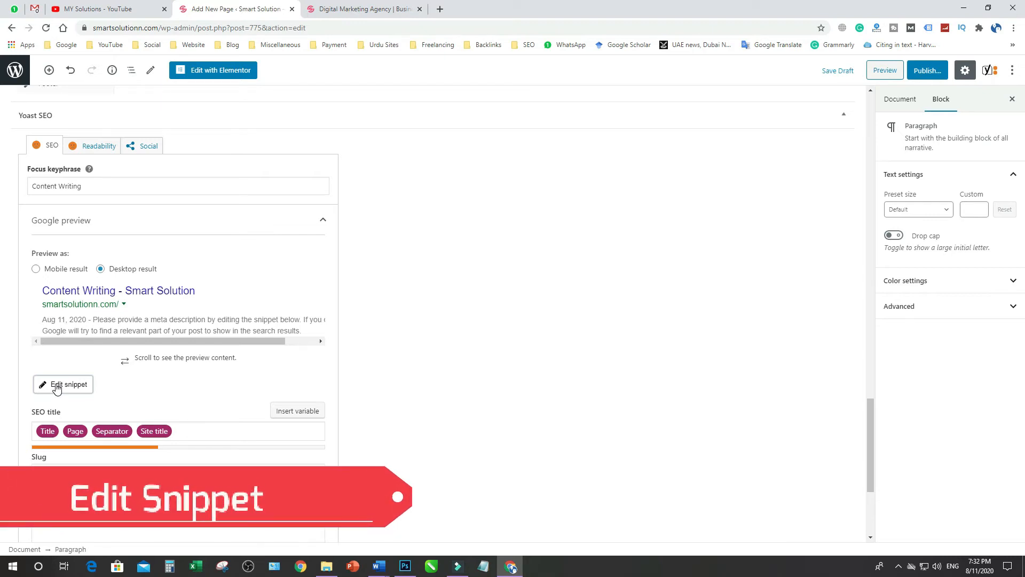
{"action": "scroll", "coordinate": [413, 328], "scroll_direction": "down", "scroll_amount": 1}
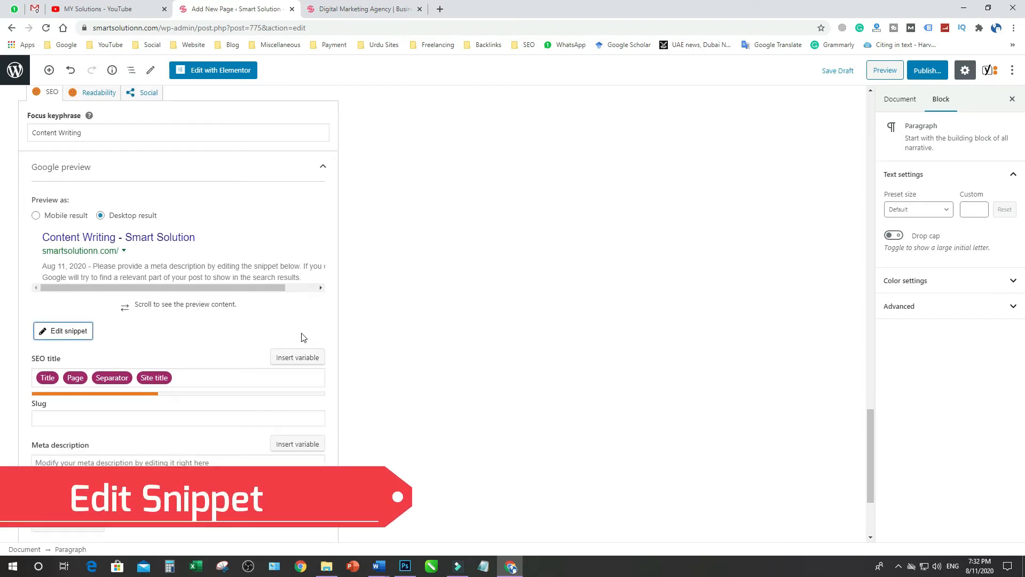
Replace the default variables in the snippet's SEO title with the copied keyword "Content Writing" followed by a "|" separator
{"action": "left_click", "coordinate": [183, 378]}
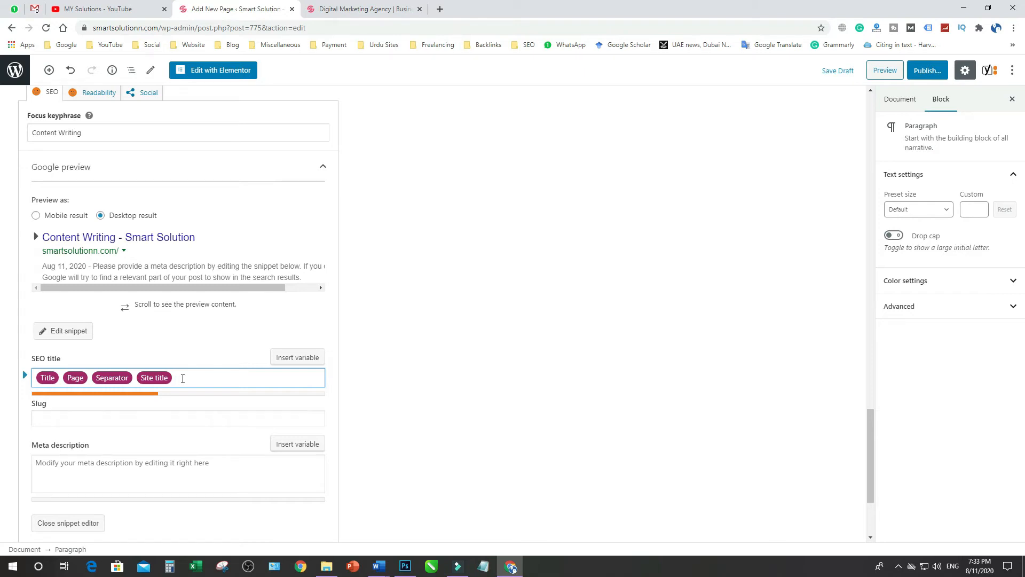
{"action": "key", "text": "ctrl+a"}
{"action": "key", "text": "BackSpace"}
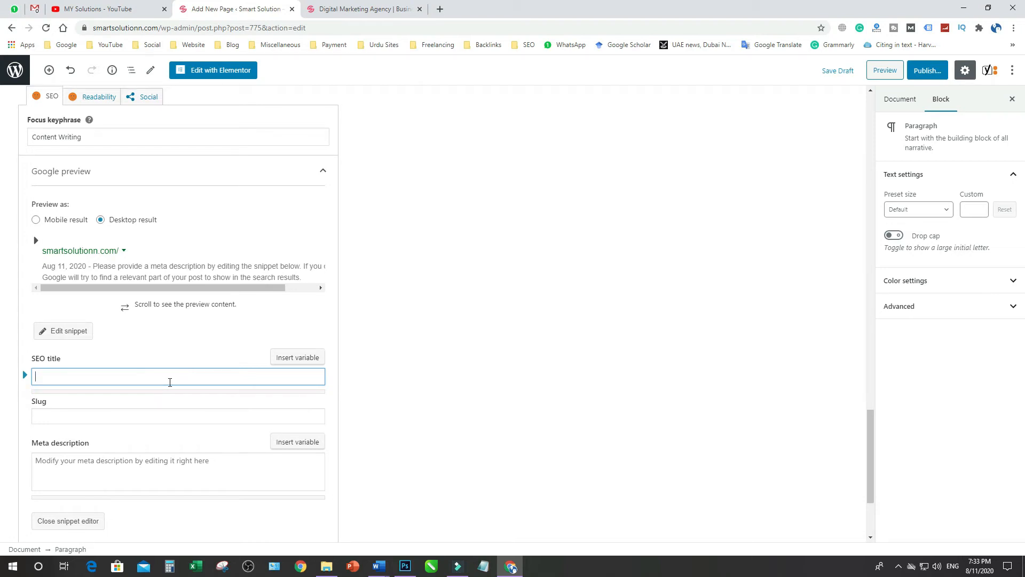
{"action": "key", "text": "ctrl+v"}
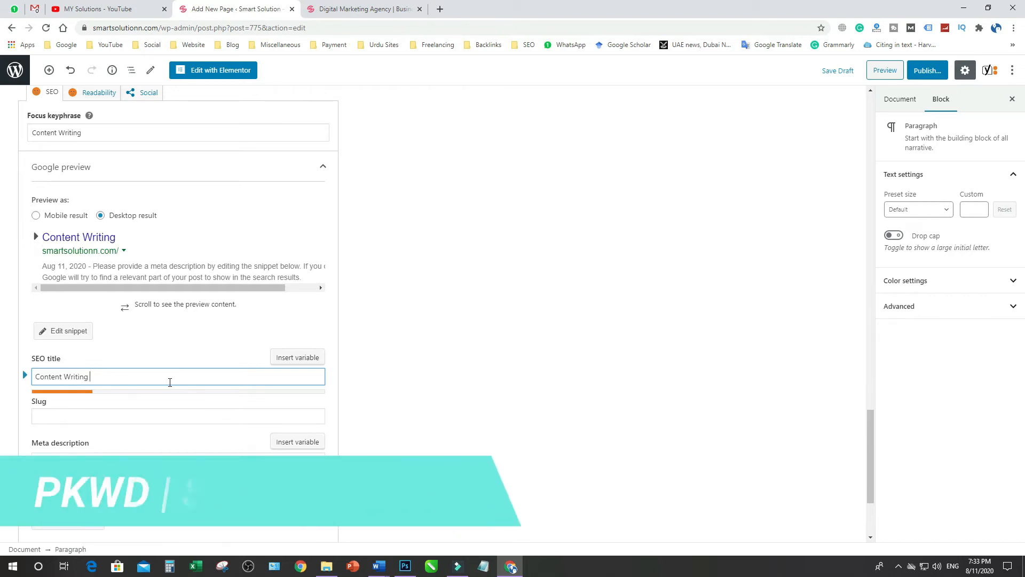
{"action": "type", "text": "|"}
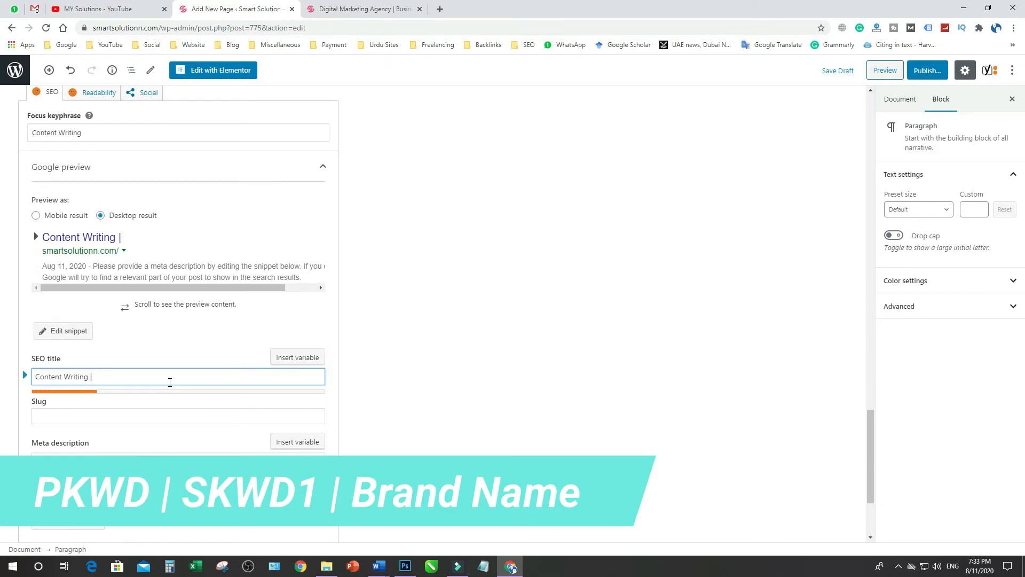
Append "Content Writing Services", copied from the keyword list in Word's Document2, and "| Smart Solutions" to the SEO title
{"action": "key", "text": "alt+Tab"}
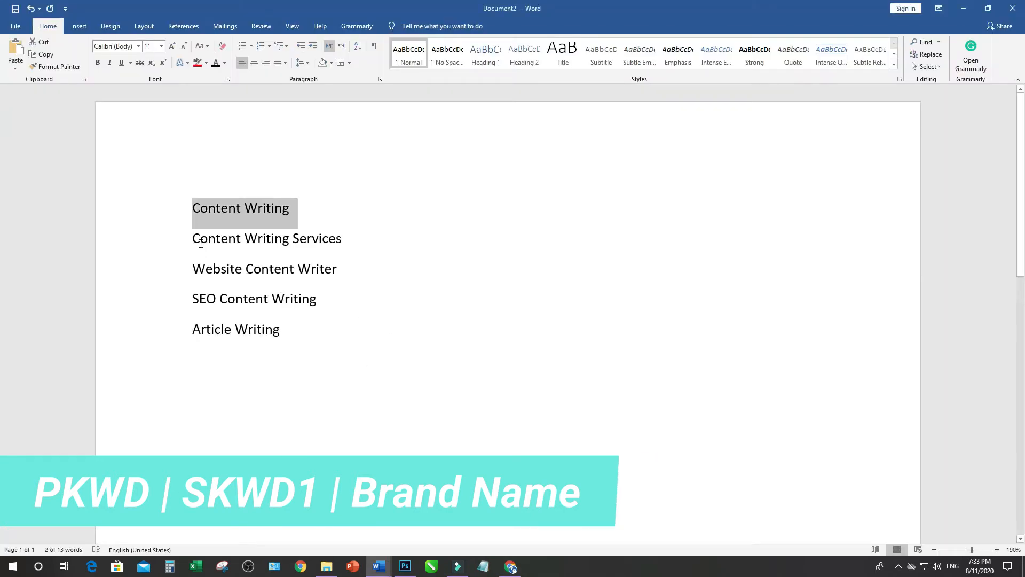
{"action": "left_click_drag", "start_coordinate": [224, 239], "coordinate": [328, 248]}
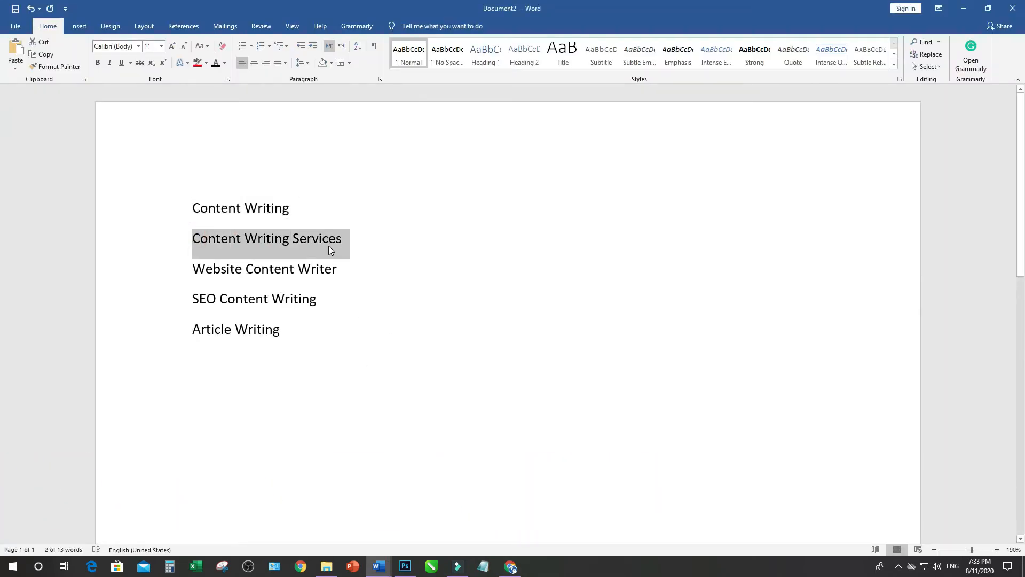
{"action": "key", "text": "ctrl+c"}
{"action": "key", "text": "alt+Tab"}
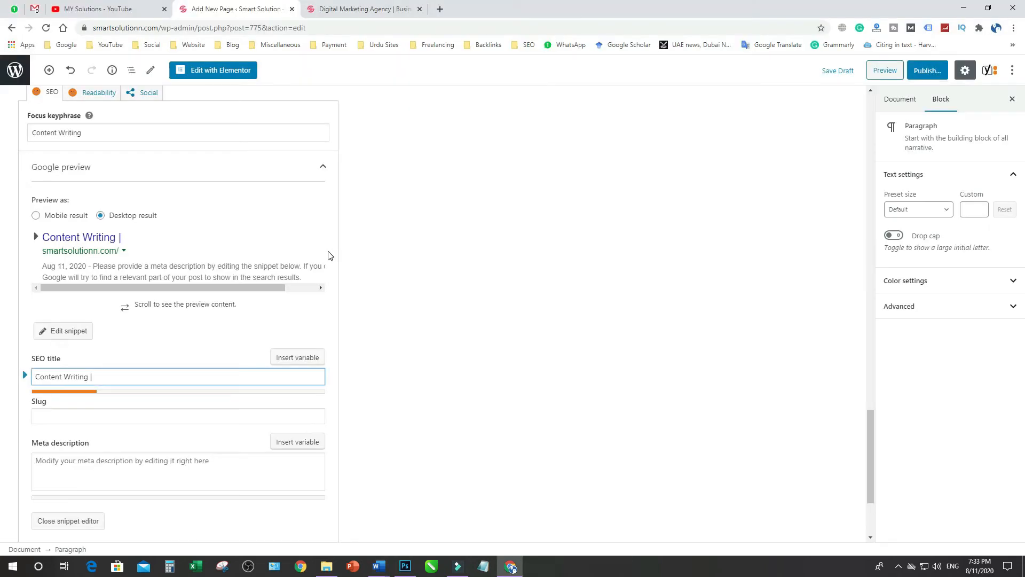
{"action": "key", "text": "ctrl+v"}
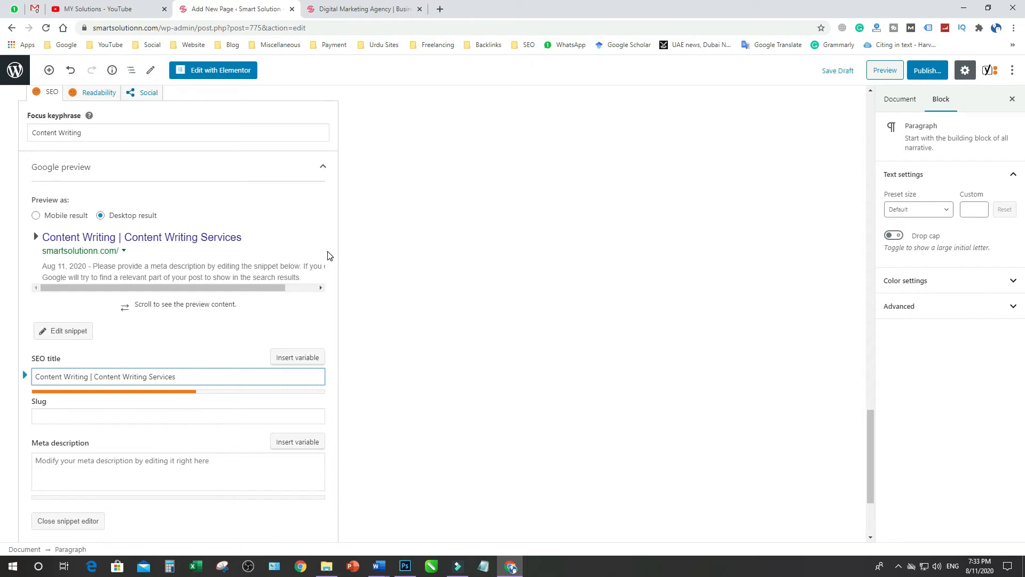
{"action": "type", "text": "| Smart Solutions"}
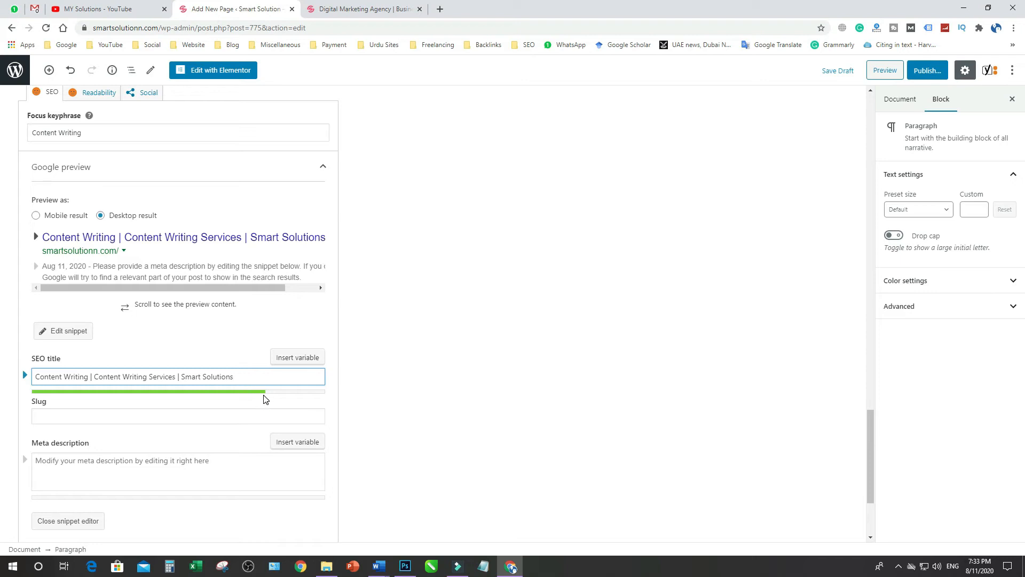
Remove the word "Solutions" from the end of the SEO title and enter it again
{"action": "key", "text": "BackSpace"}
{"action": "key", "text": "BackSpace"}
{"action": "key", "text": "BackSpace"}
{"action": "key", "text": "BackSpace"}
{"action": "key", "text": "BackSpace"}
{"action": "key", "text": "BackSpace"}
{"action": "key", "text": "BackSpace"}
{"action": "key", "text": "BackSpace"}
{"action": "key", "text": "BackSpace"}
{"action": "key", "text": "BackSpace"}
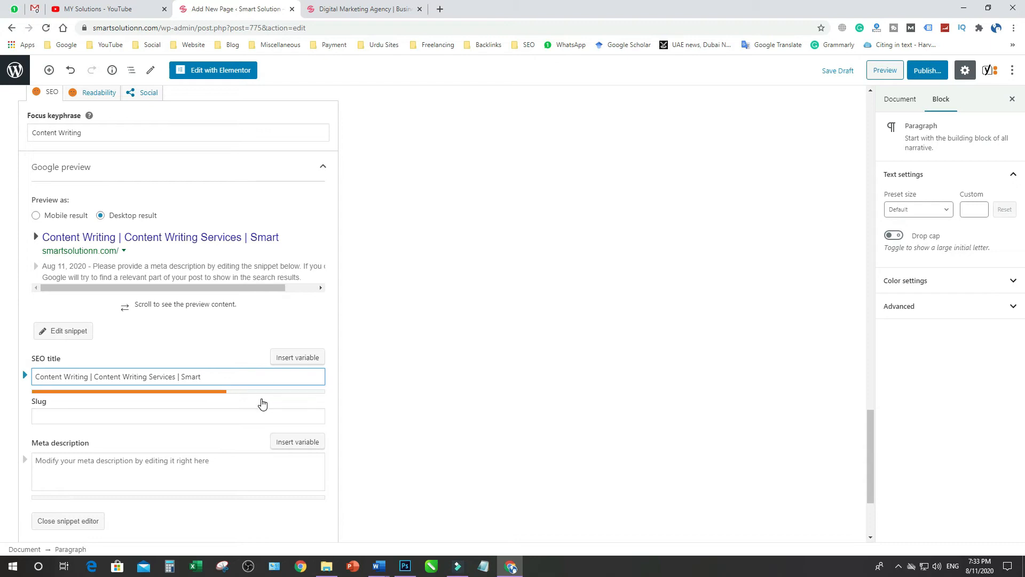
{"action": "type", "text": "Solutions"}
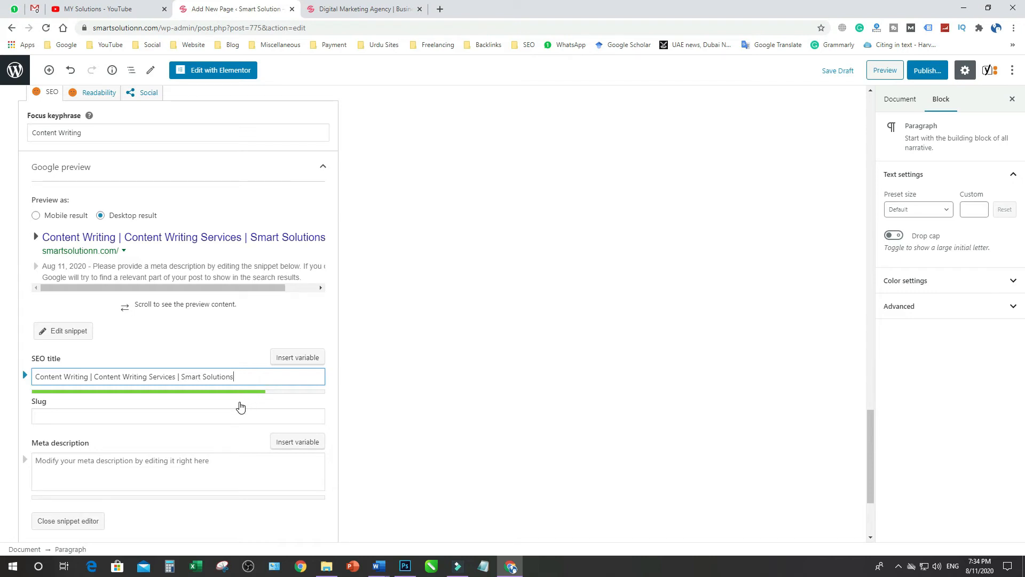
Set the snippet's slug to "content writing" and compare it with the SEO title
{"action": "left_click", "coordinate": [54, 417]}
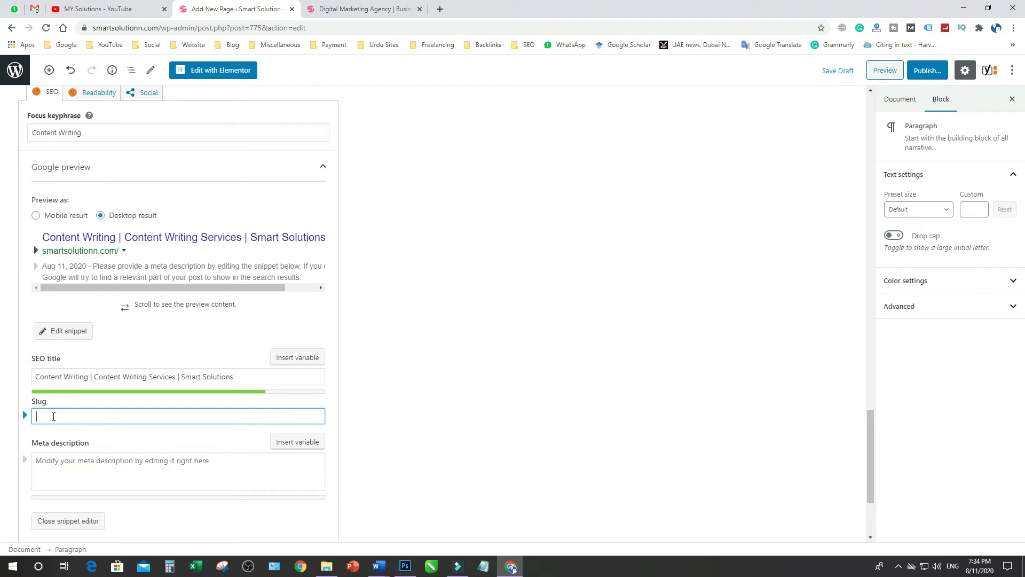
{"action": "type", "text": "content writing"}
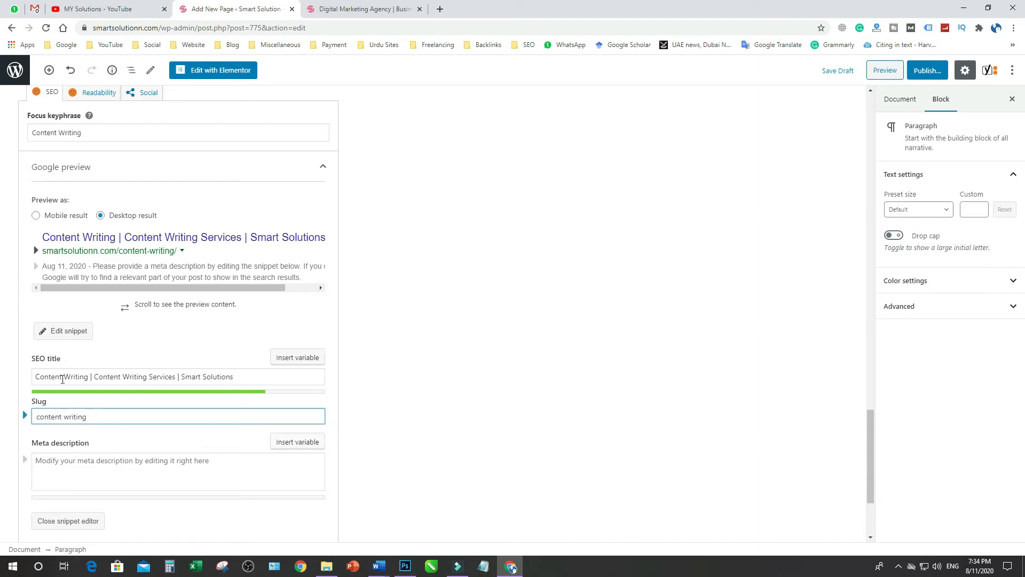
{"action": "left_click_drag", "start_coordinate": [34, 376], "coordinate": [225, 376]}
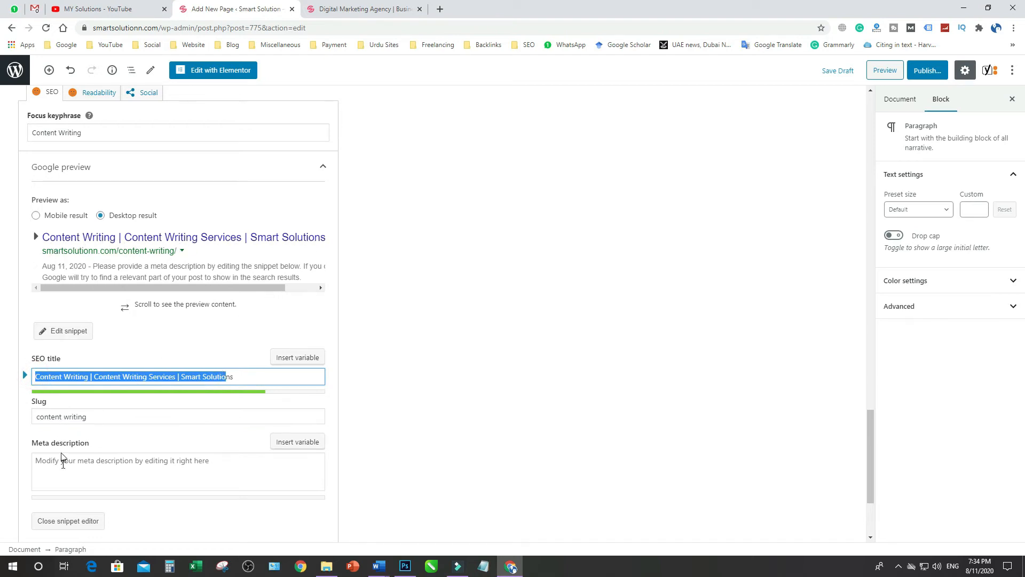
{"action": "left_click_drag", "start_coordinate": [97, 417], "coordinate": [34, 416]}
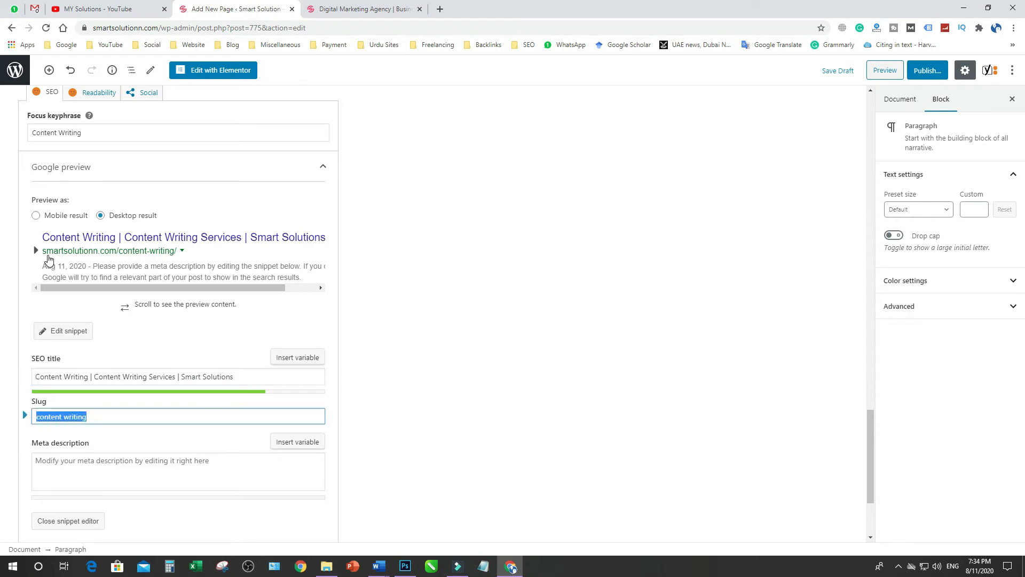
Set the meta description to "Smart Solutions is a Content Writing company which is engaged to provide you quality content writing services for websites"
{"action": "left_click", "coordinate": [128, 464]}
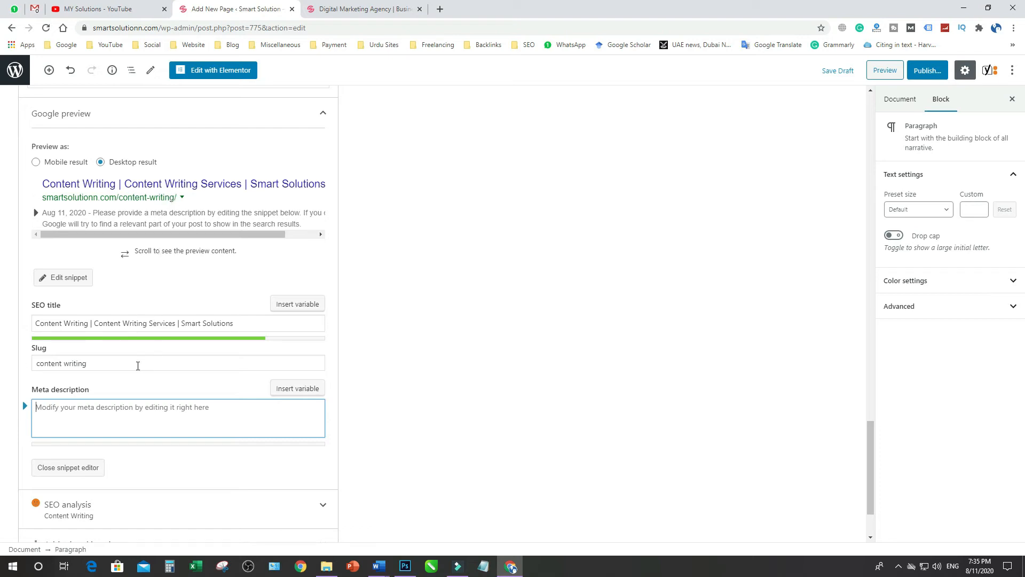
{"action": "type", "text": "Smart "}
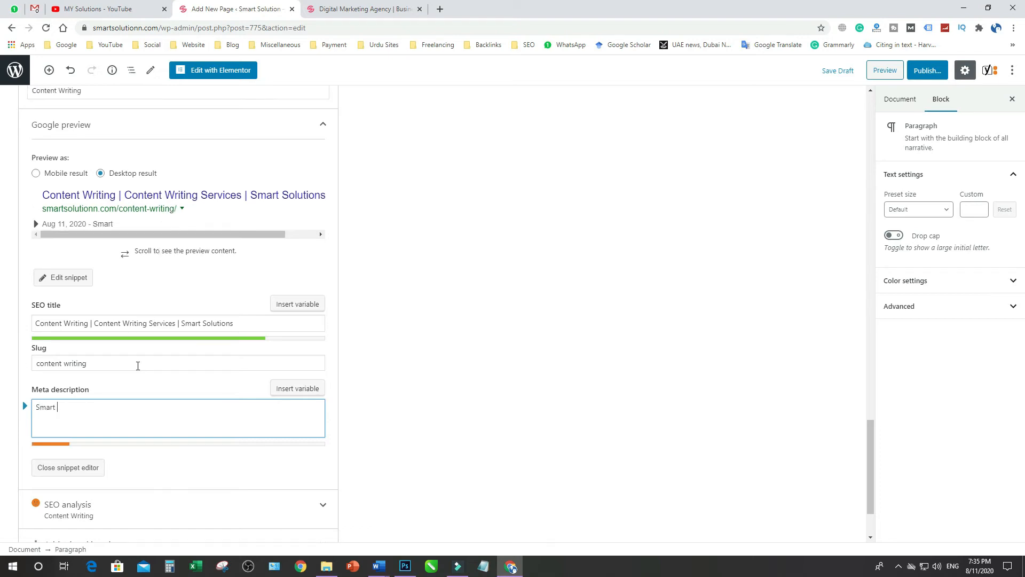
{"action": "type", "text": "Solutions "}
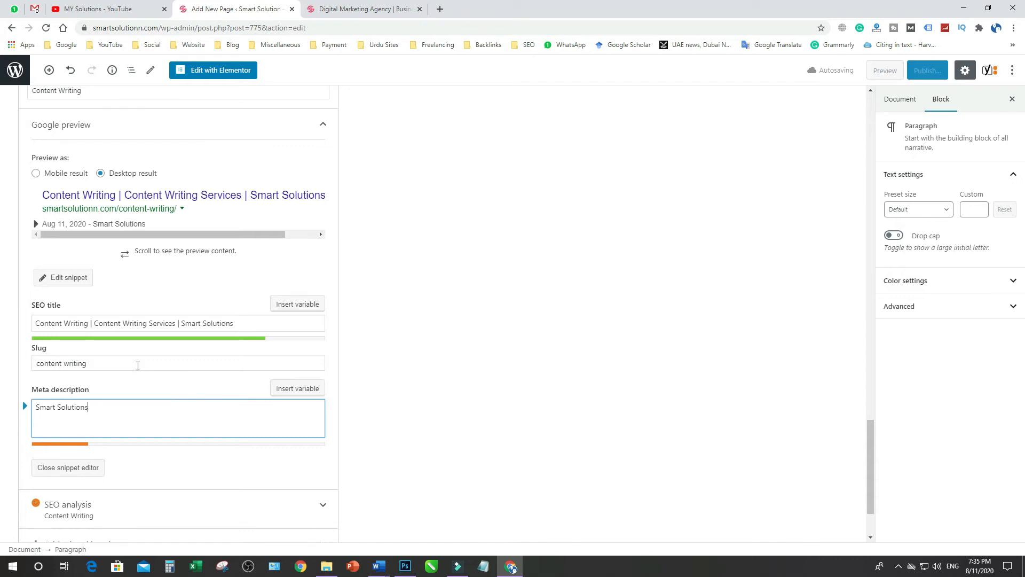
{"action": "type", "text": "is a Content Writing"}
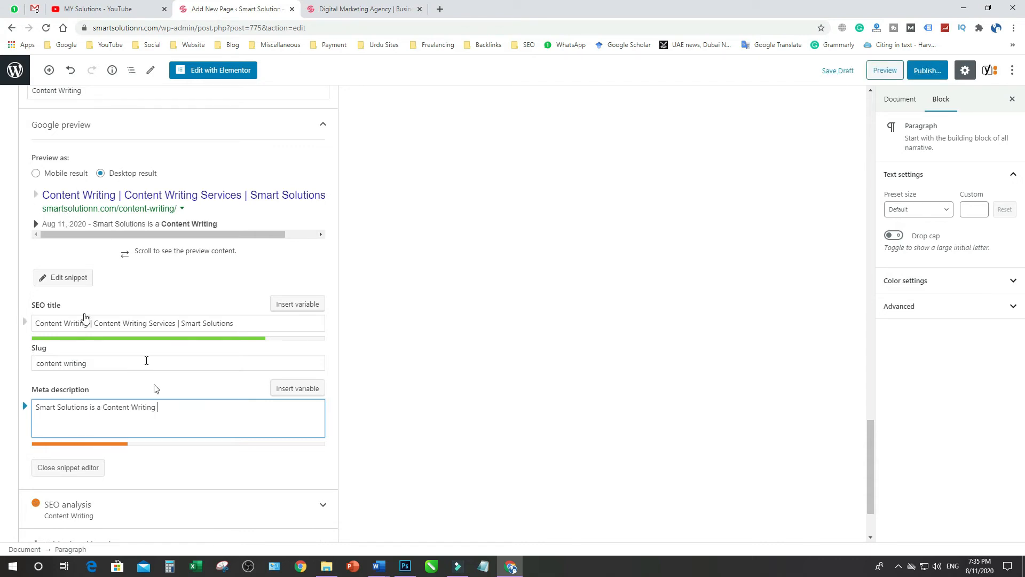
{"action": "left_click_drag", "start_coordinate": [104, 407], "coordinate": [158, 407]}
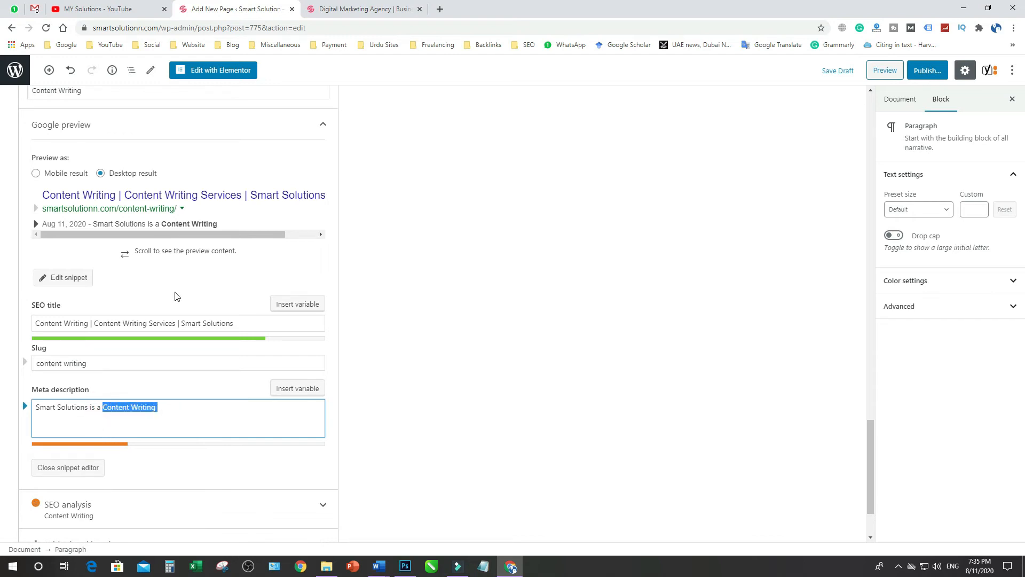
{"action": "left_click", "coordinate": [168, 406]}
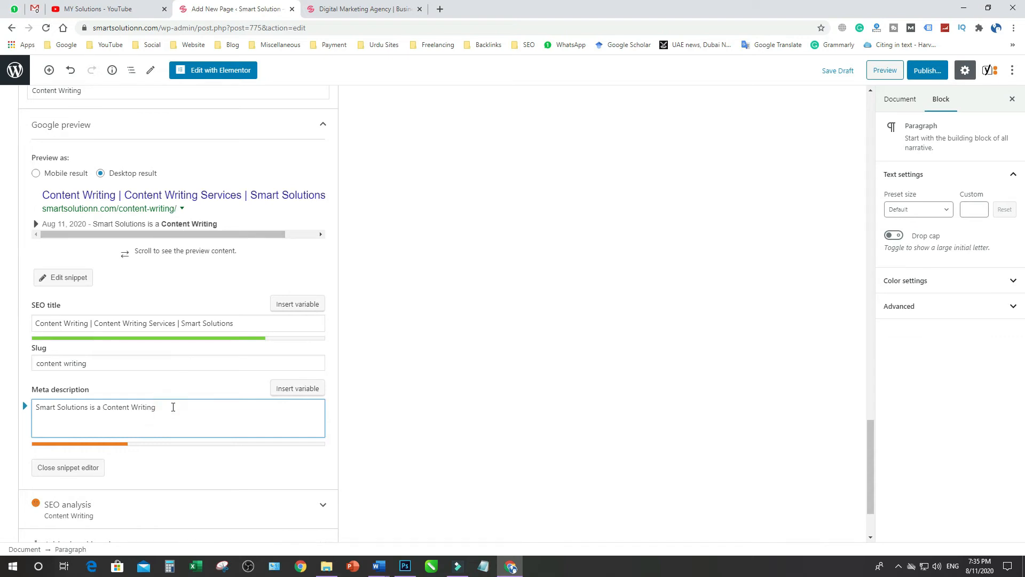
{"action": "type", "text": "company which is engaged"}
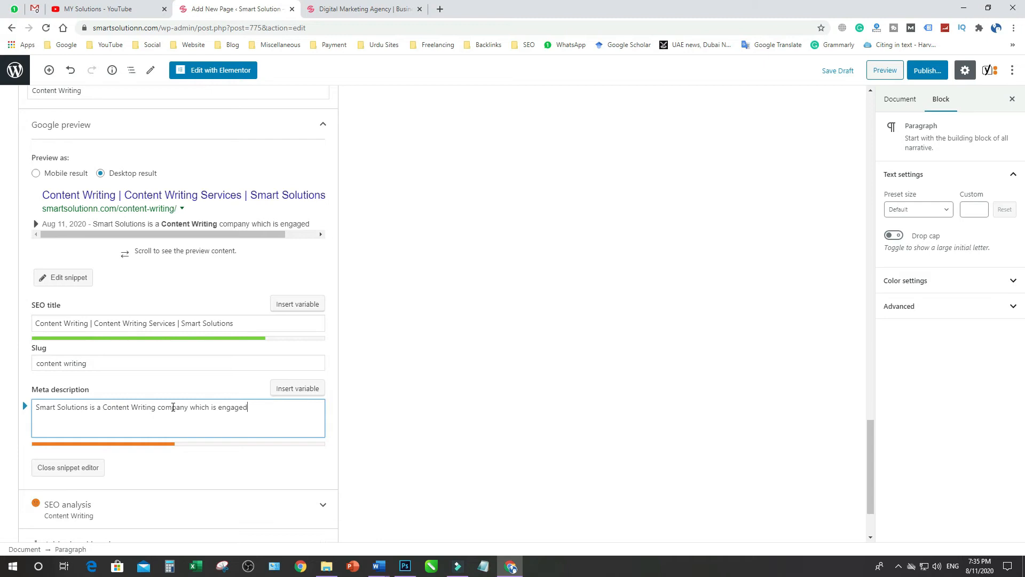
{"action": "type", "text": " to provide you"}
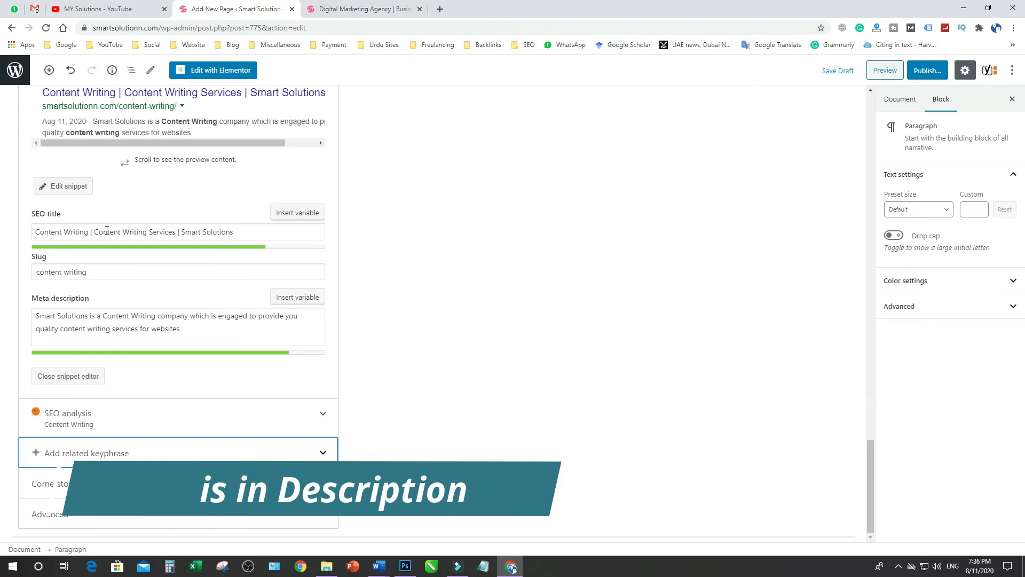
Review the finished SEO title, slug, meta description and focus keyphrase together with the Google preview
{"action": "scroll", "coordinate": [109, 235], "scroll_direction": "up", "scroll_amount": 1}
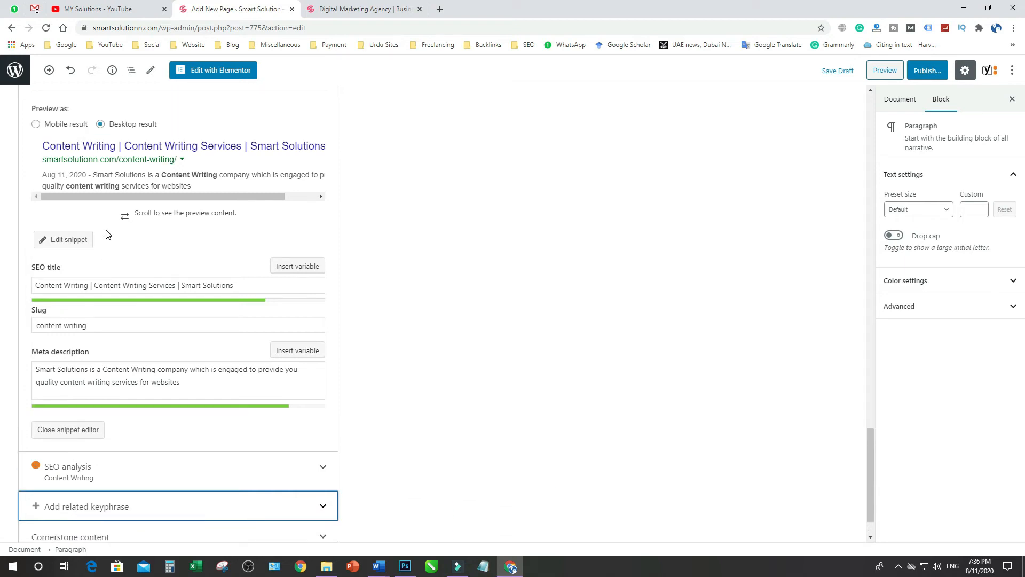
{"action": "left_click_drag", "start_coordinate": [237, 286], "coordinate": [35, 285]}
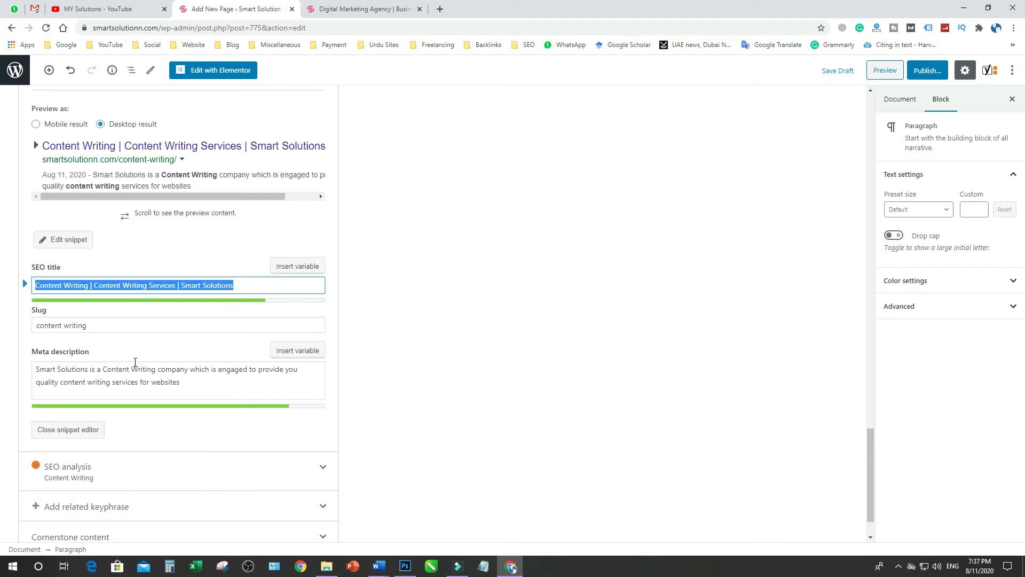
{"action": "left_click_drag", "start_coordinate": [94, 327], "coordinate": [28, 319]}
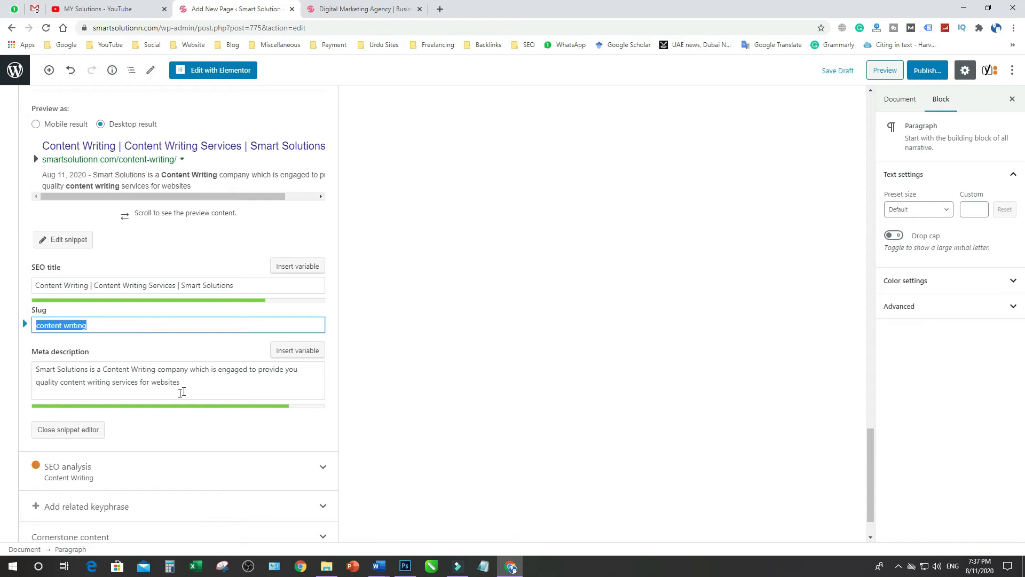
{"action": "left_click", "coordinate": [193, 380]}
{"action": "left_click_drag", "start_coordinate": [159, 373], "coordinate": [34, 361]}
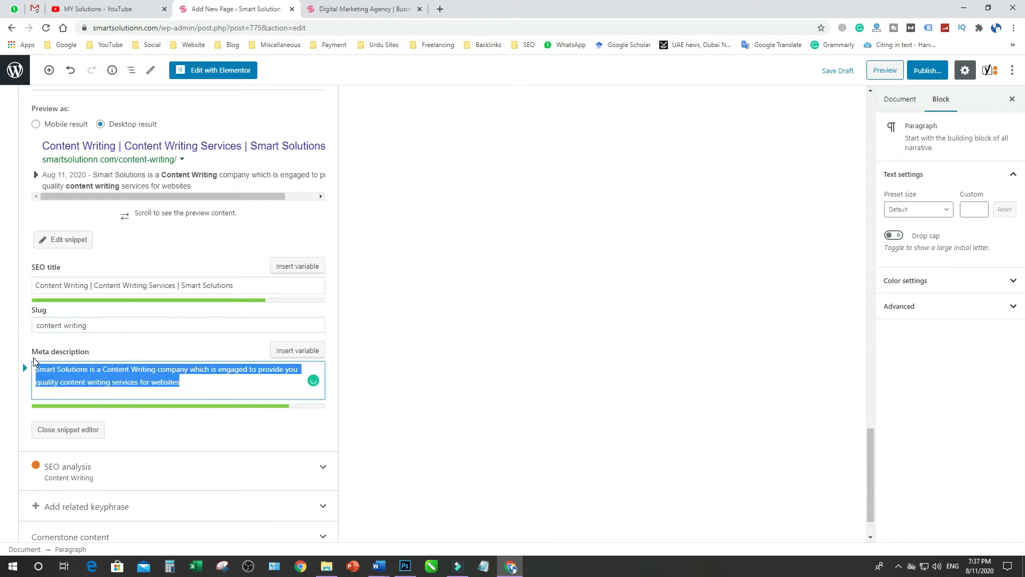
{"action": "left_click", "coordinate": [440, 412]}
{"action": "scroll", "coordinate": [335, 382], "scroll_direction": "up", "scroll_amount": 1}
{"action": "scroll", "coordinate": [335, 382], "scroll_direction": "up", "scroll_amount": 2}
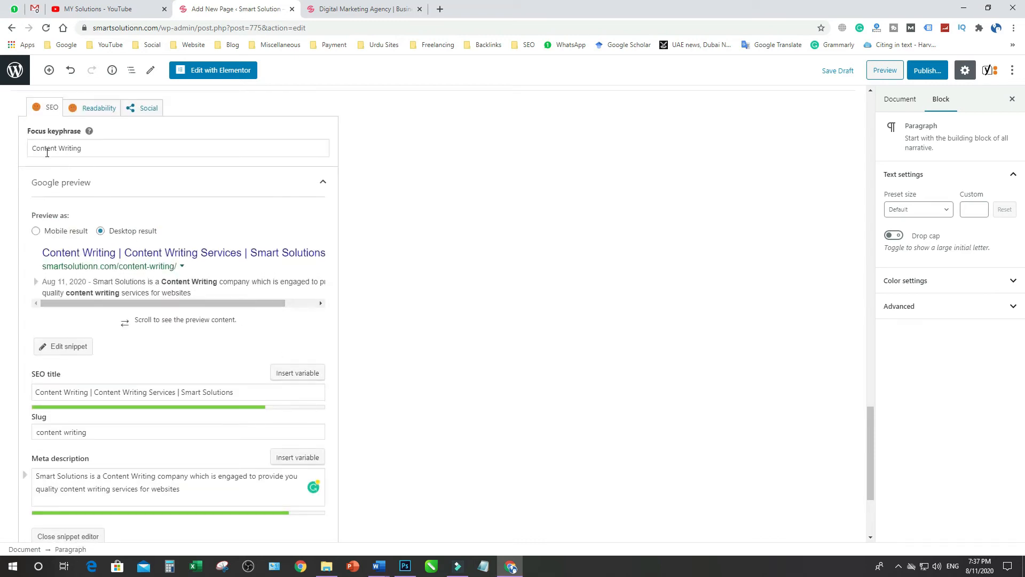
Expand the Yoast SEO analysis and examine its problems, improvements and good results for the page
{"action": "scroll", "coordinate": [113, 195], "scroll_direction": "down", "scroll_amount": 2}
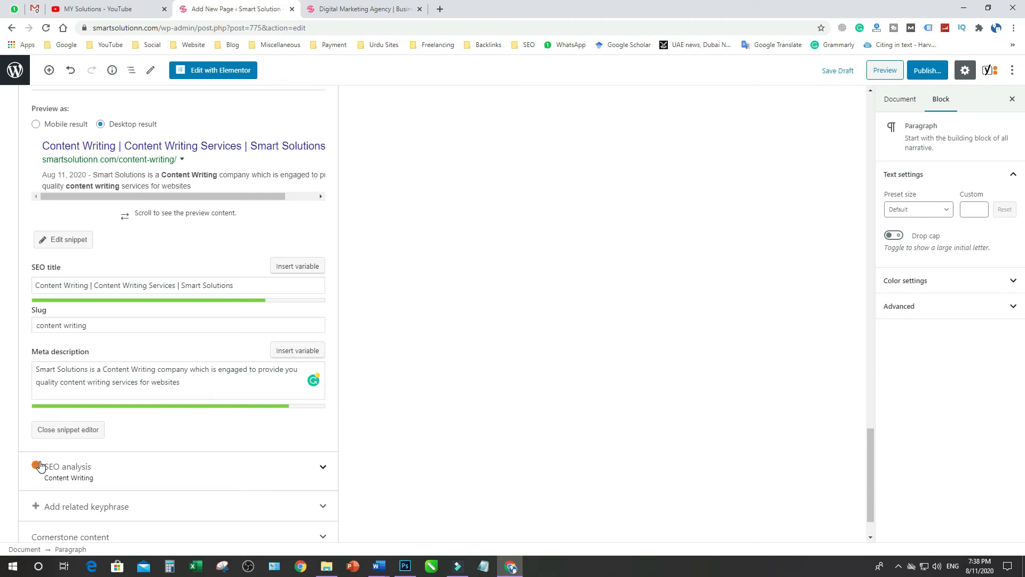
{"action": "scroll", "coordinate": [471, 440], "scroll_direction": "down", "scroll_amount": 1}
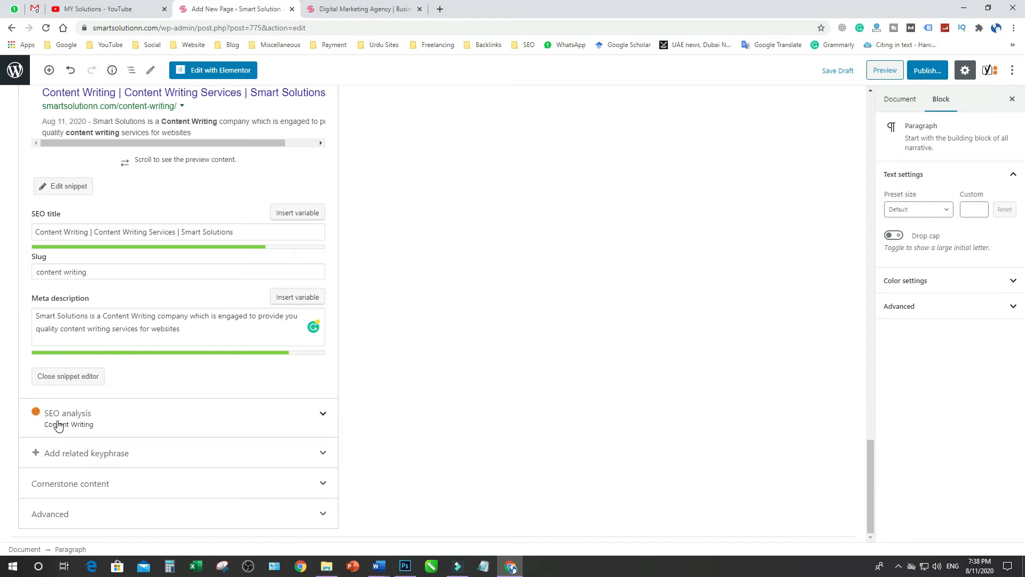
{"action": "left_click", "coordinate": [84, 419]}
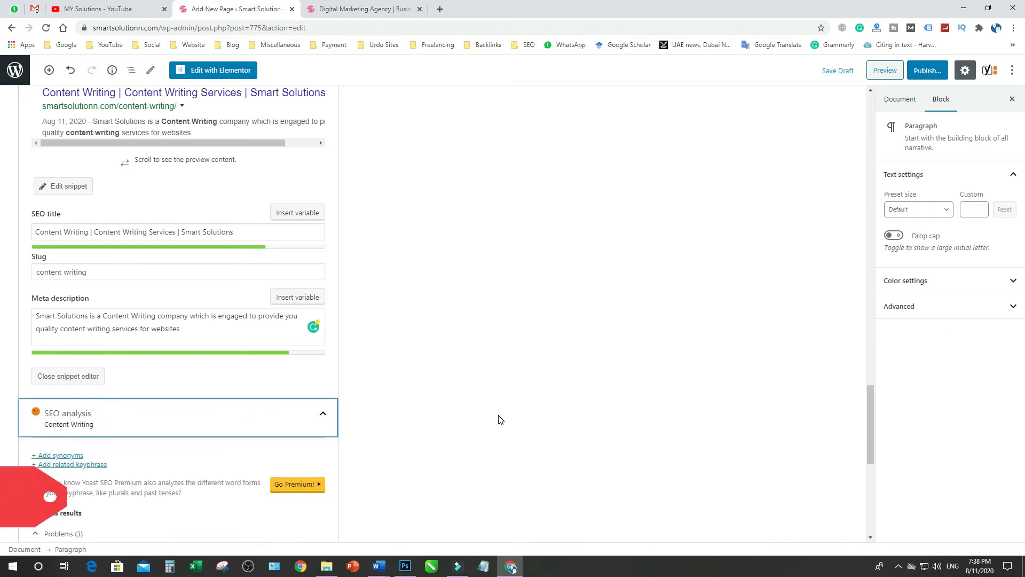
{"action": "scroll", "coordinate": [501, 419], "scroll_direction": "down", "scroll_amount": 4}
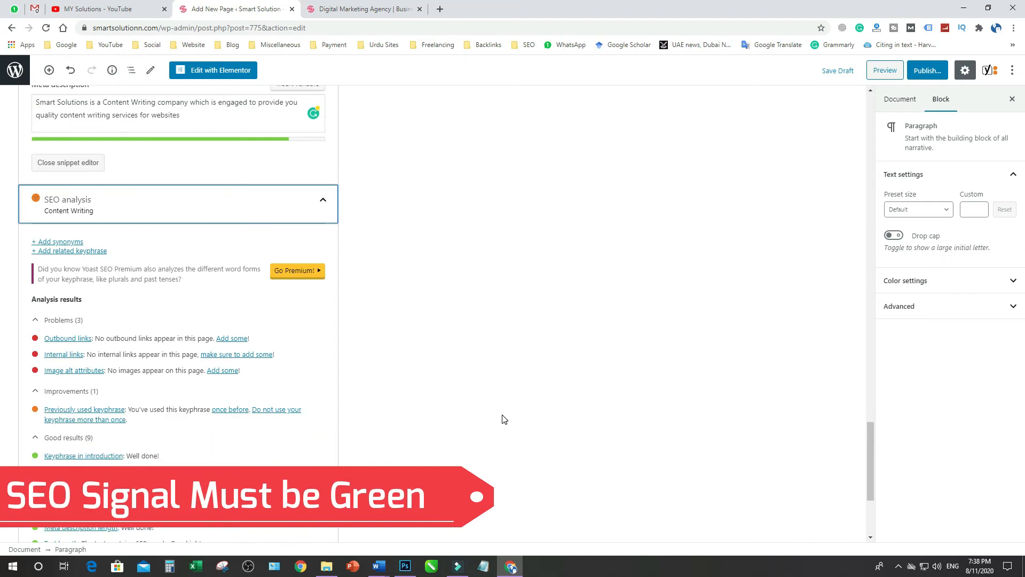
{"action": "scroll", "coordinate": [489, 423], "scroll_direction": "down", "scroll_amount": 2}
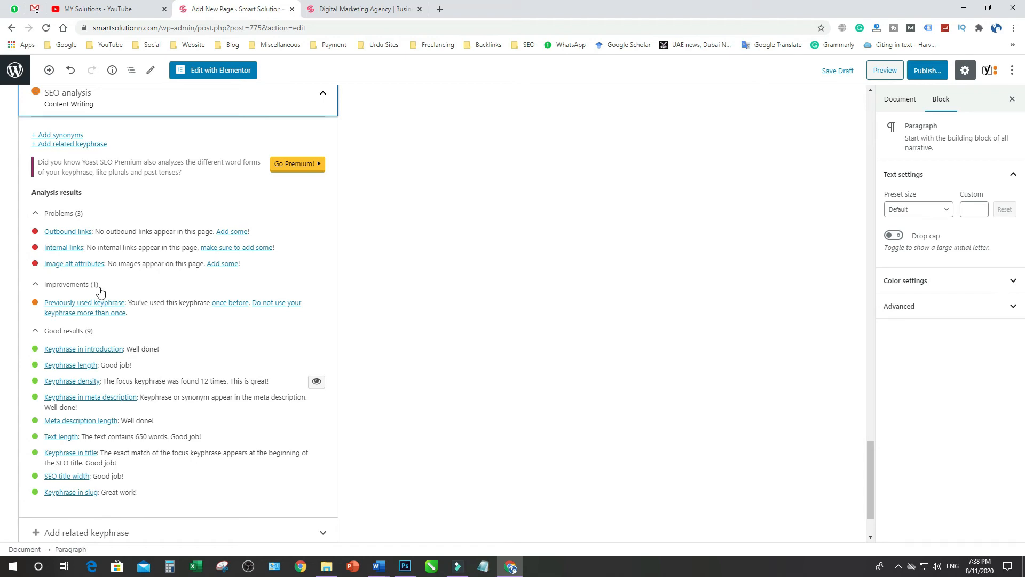
{"action": "scroll", "coordinate": [102, 292], "scroll_direction": "up", "scroll_amount": 7}
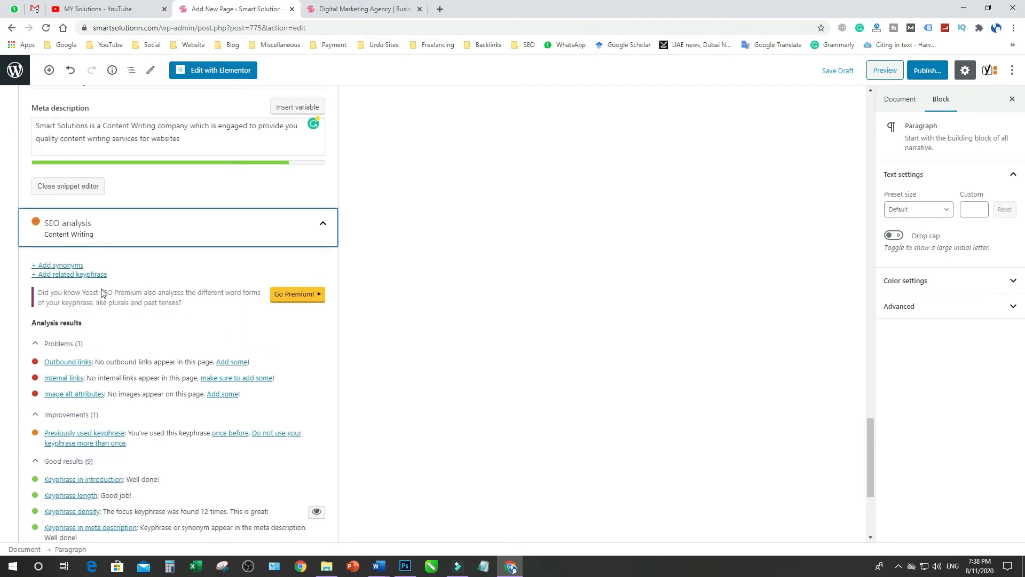
{"action": "scroll", "coordinate": [102, 292], "scroll_direction": "up", "scroll_amount": 1}
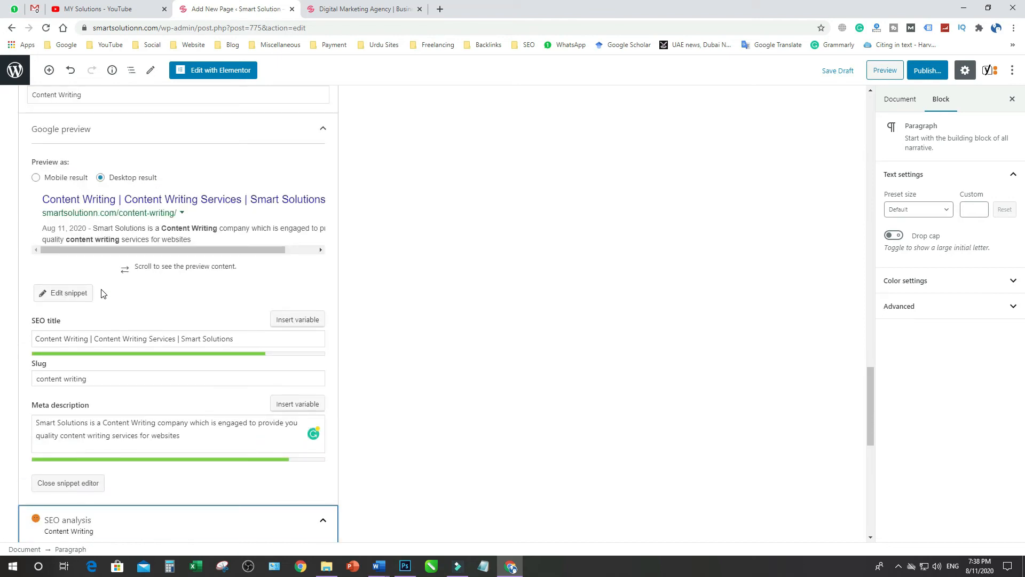
Convert the opening line "Get Our Best Content Writing for Websites" into an H1 heading
{"action": "scroll", "coordinate": [103, 292], "scroll_direction": "up", "scroll_amount": 15}
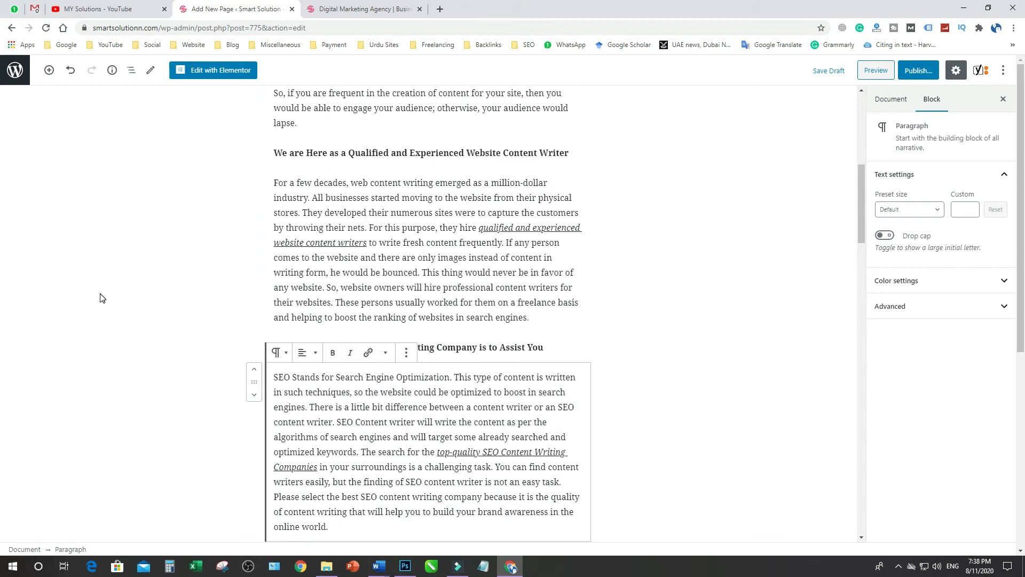
{"action": "scroll", "coordinate": [101, 297], "scroll_direction": "up", "scroll_amount": 8}
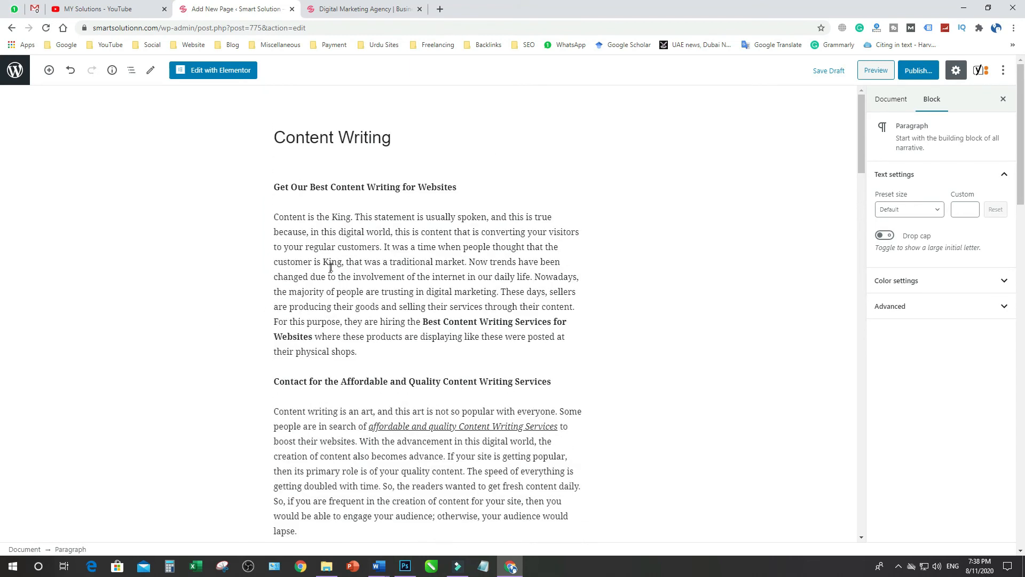
{"action": "left_click", "coordinate": [331, 265]}
{"action": "double_click", "coordinate": [443, 186]}
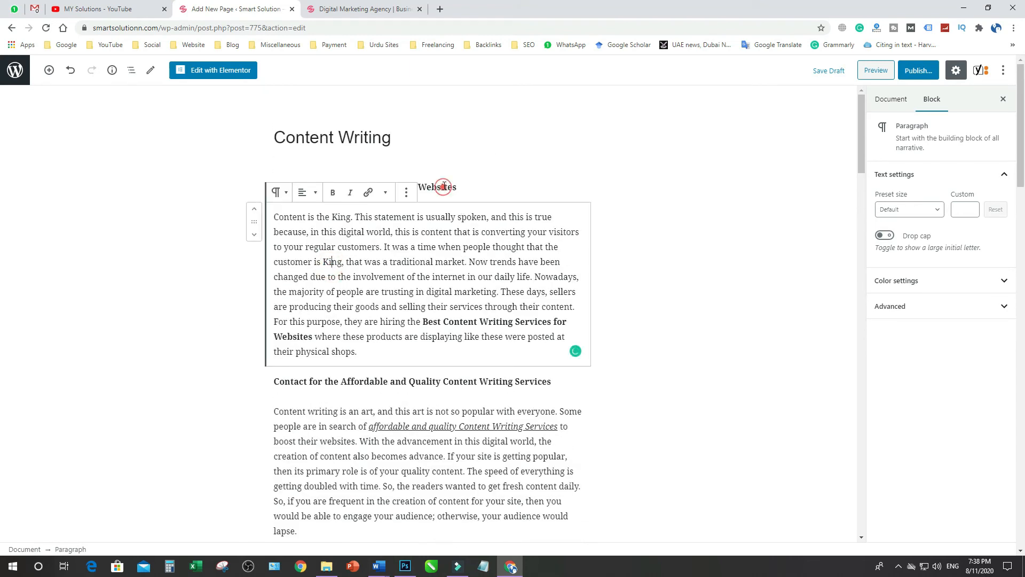
{"action": "triple_click", "coordinate": [395, 186]}
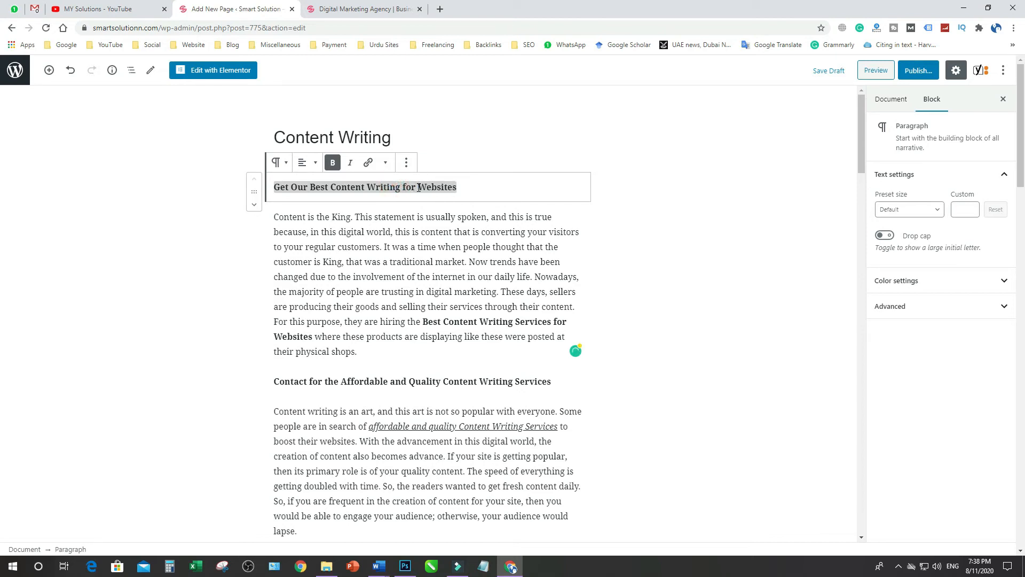
{"action": "key", "text": "Home"}
{"action": "key", "text": "shift+End"}
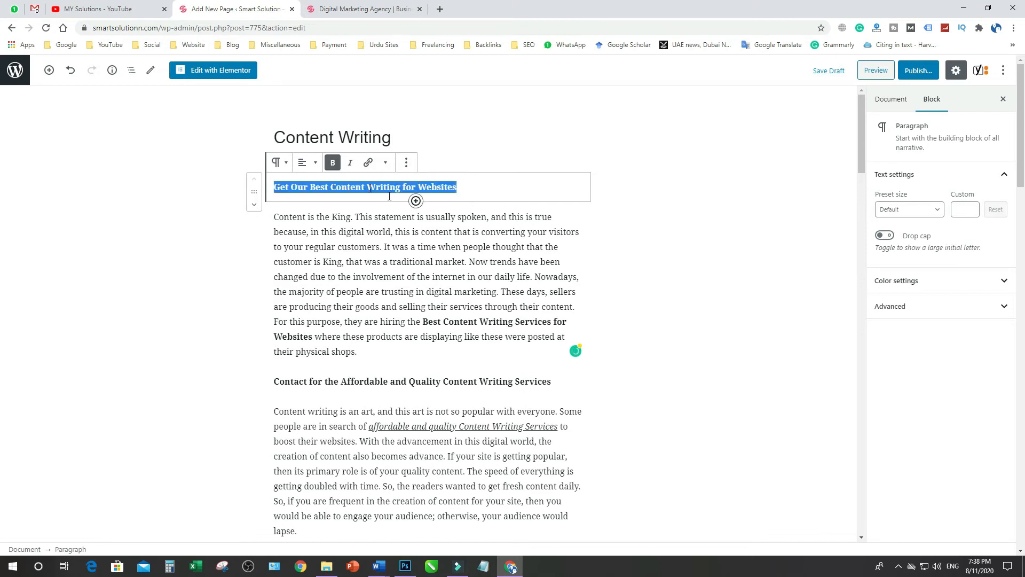
{"action": "left_click", "coordinate": [316, 164]}
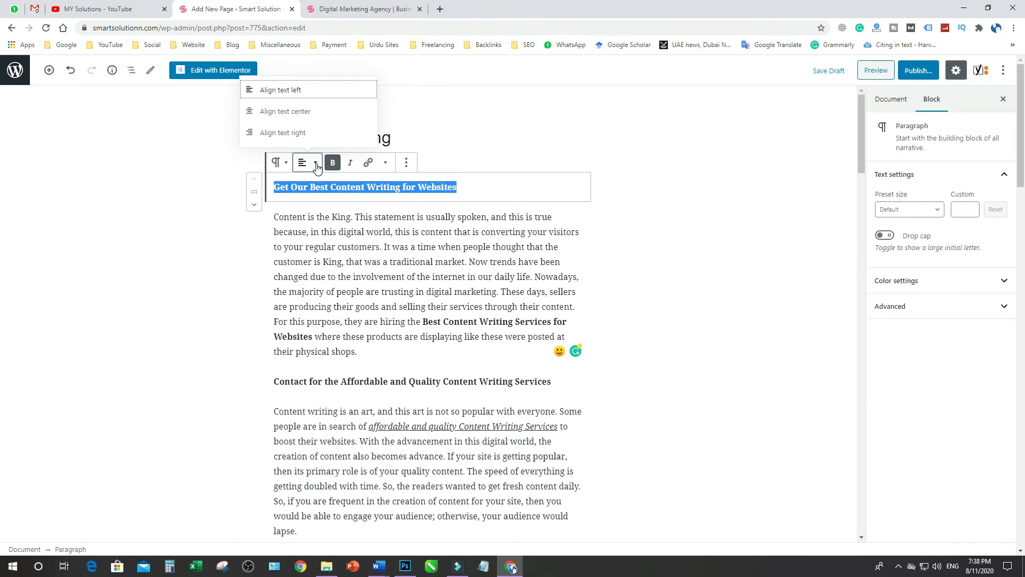
{"action": "left_click", "coordinate": [302, 162]}
{"action": "left_click", "coordinate": [276, 162]}
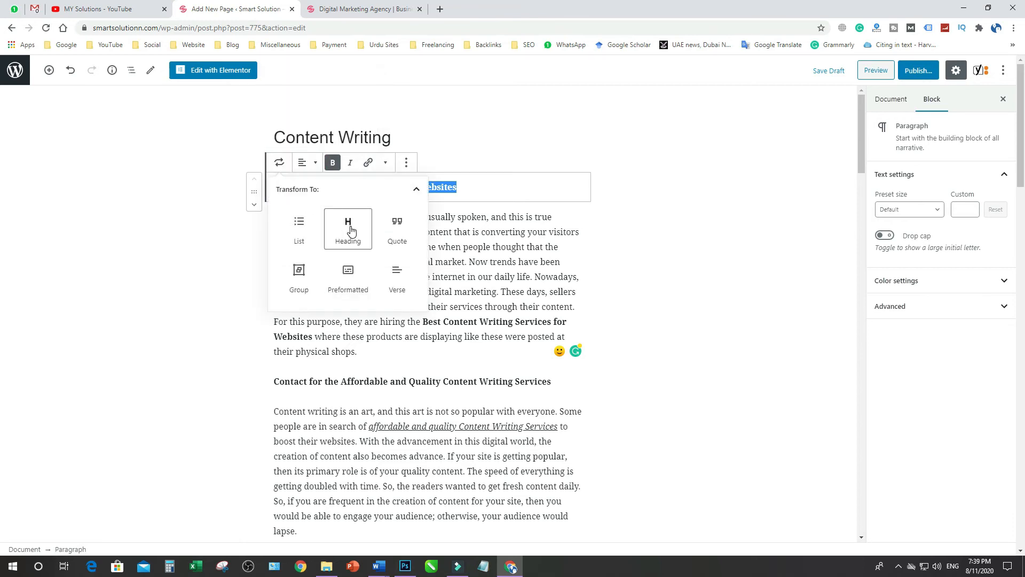
{"action": "left_click", "coordinate": [349, 227]}
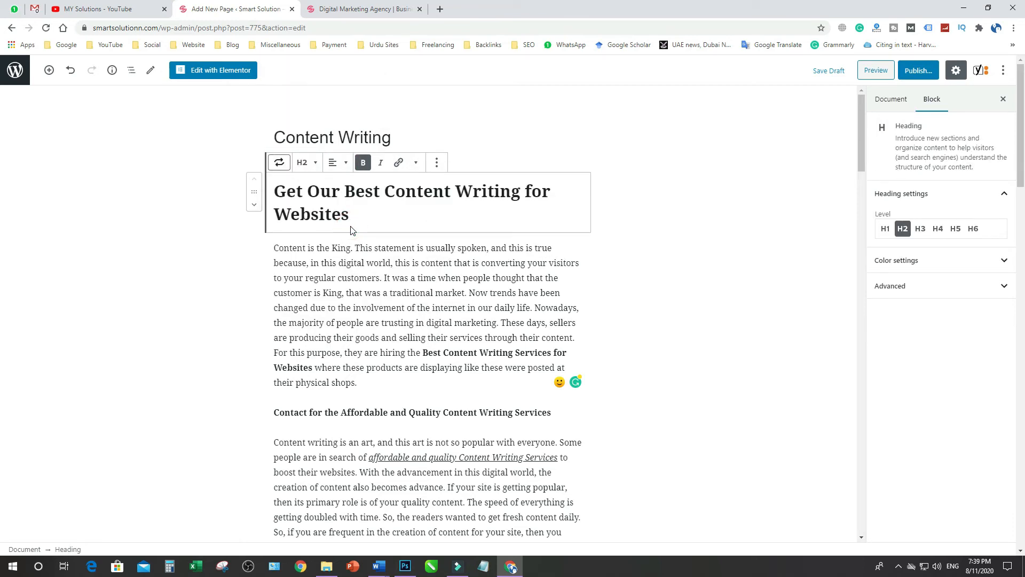
{"action": "left_click", "coordinate": [887, 229]}
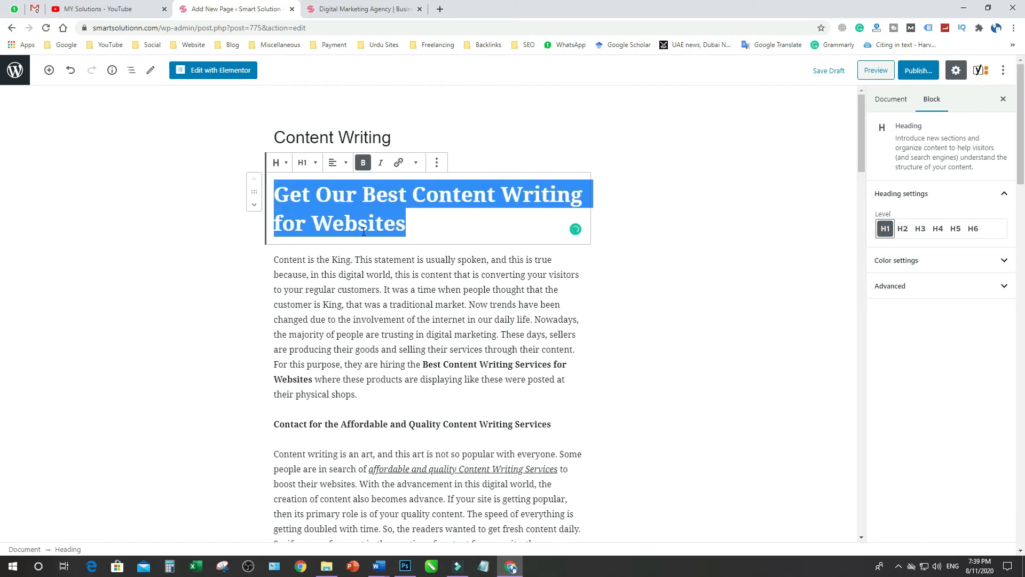
Convert the line "Contact for the Affordable and Quality Content Writing Services" into an H2 heading
{"action": "left_click", "coordinate": [392, 320]}
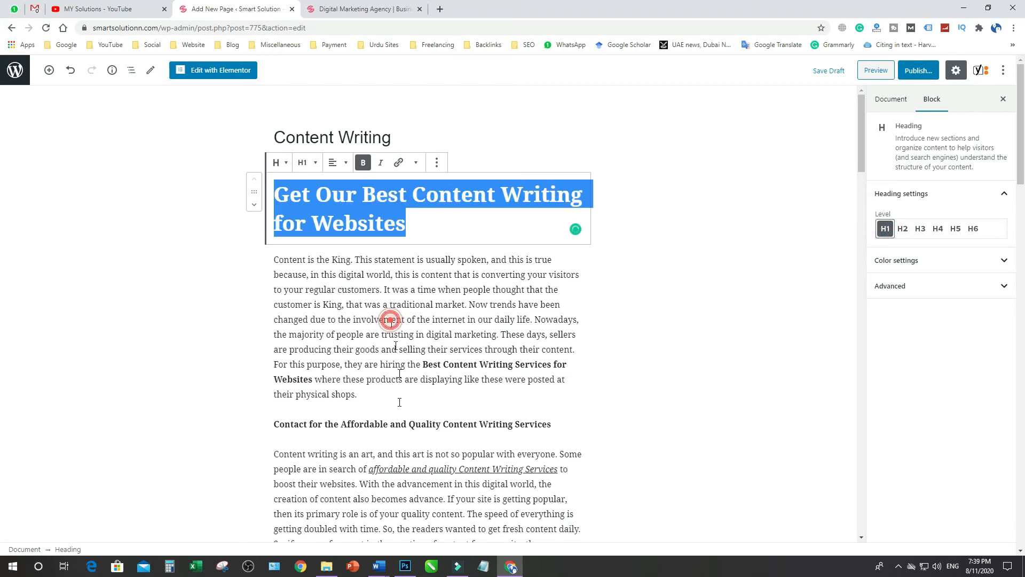
{"action": "triple_click", "coordinate": [514, 425]}
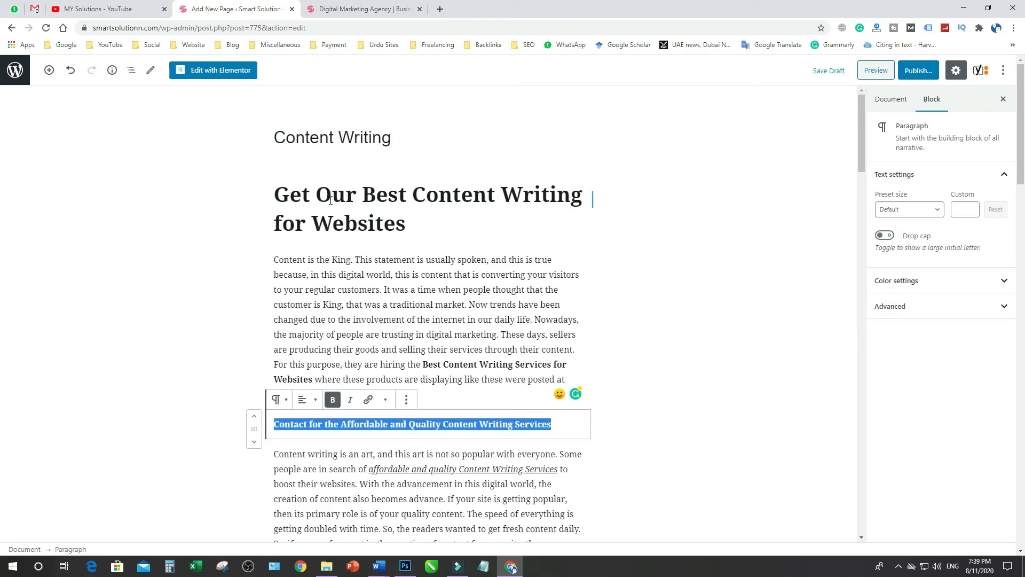
{"action": "left_click", "coordinate": [278, 399]}
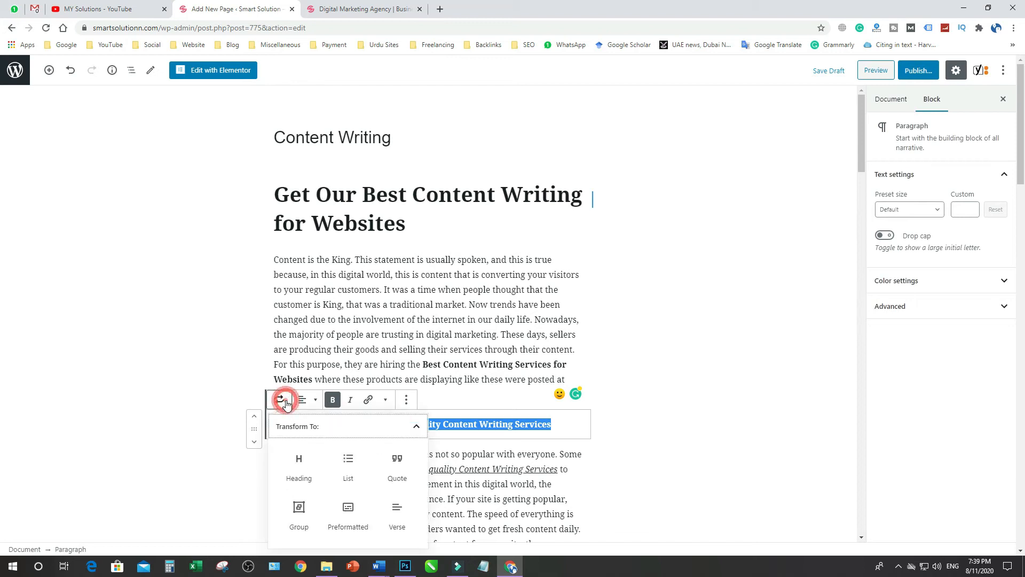
{"action": "left_click", "coordinate": [297, 466]}
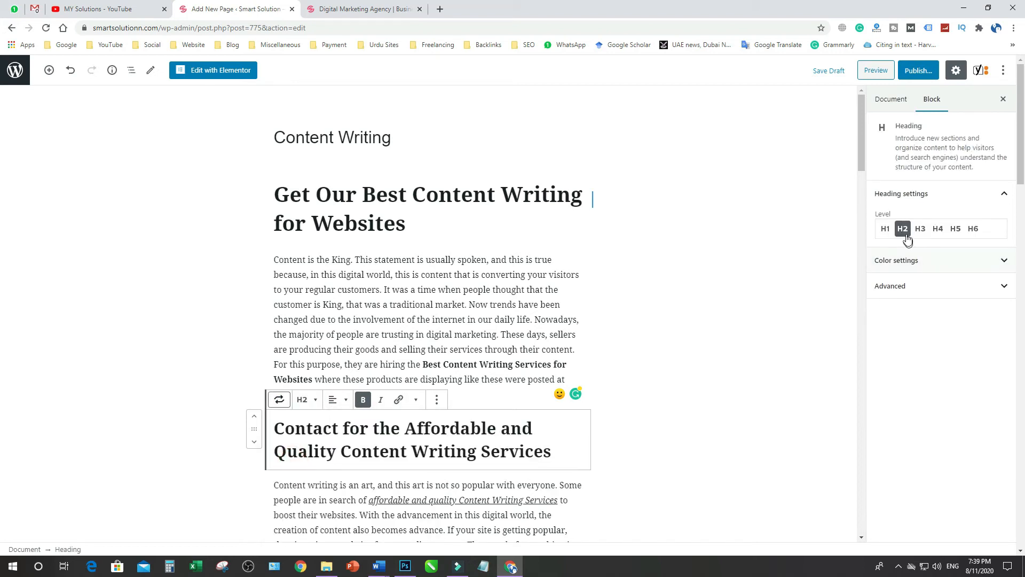
Convert the line "We are Here as a Qualified and Experienced Website Content Writer" into an H3 heading
{"action": "scroll", "coordinate": [353, 422], "scroll_direction": "down", "scroll_amount": 4}
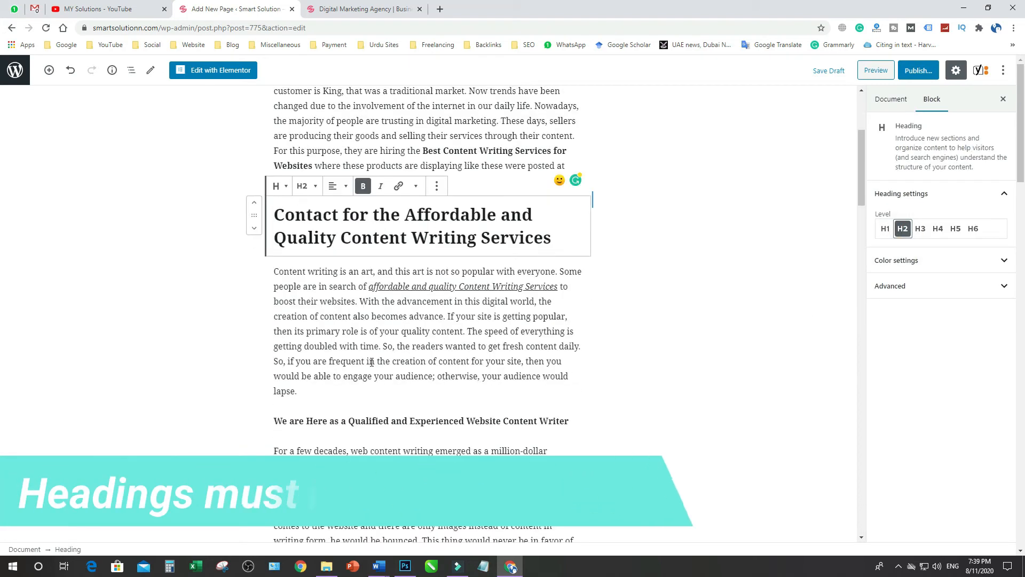
{"action": "triple_click", "coordinate": [353, 422]}
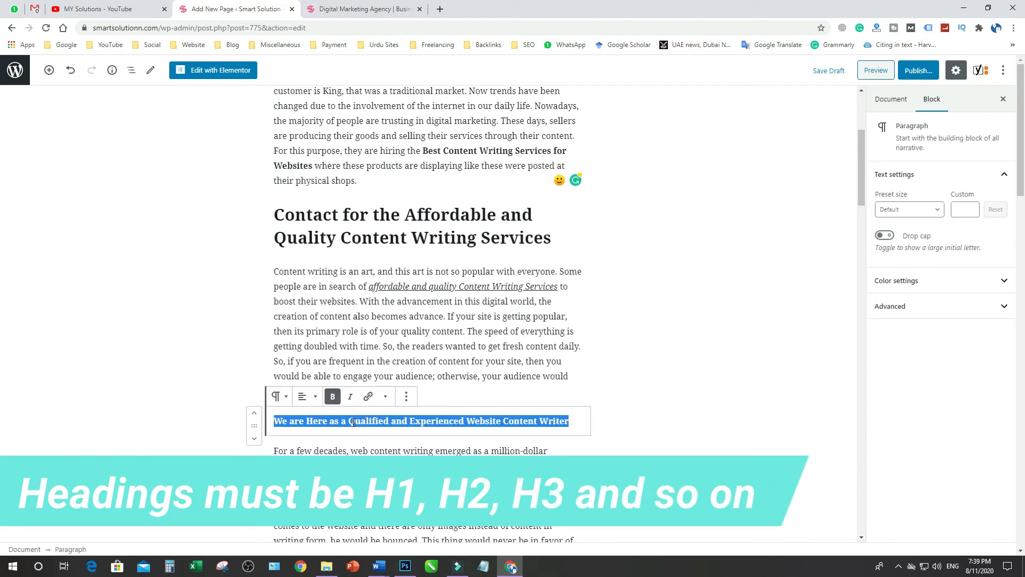
{"action": "left_click", "coordinate": [278, 396]}
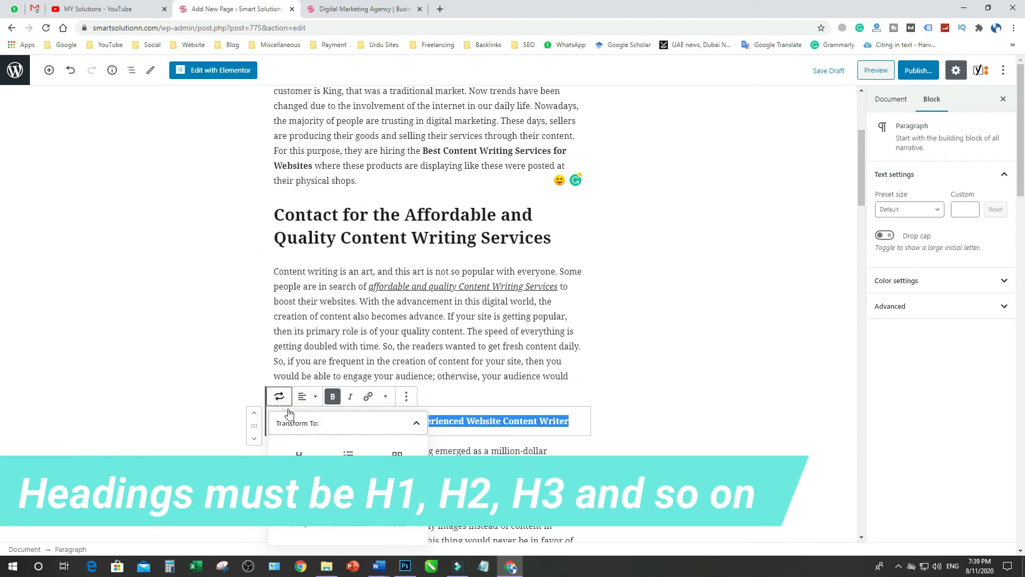
{"action": "left_click", "coordinate": [300, 453]}
{"action": "left_click", "coordinate": [919, 228]}
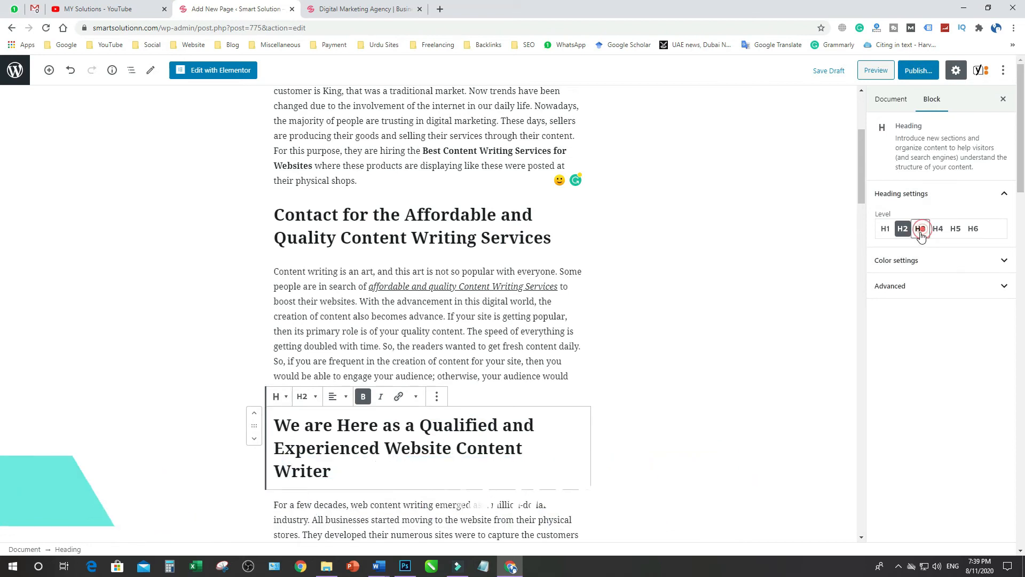
Convert the line "The Top-Quality SEO Content Writing Company is to Assist You" into an H4 heading
{"action": "scroll", "coordinate": [564, 344], "scroll_direction": "down", "scroll_amount": 6}
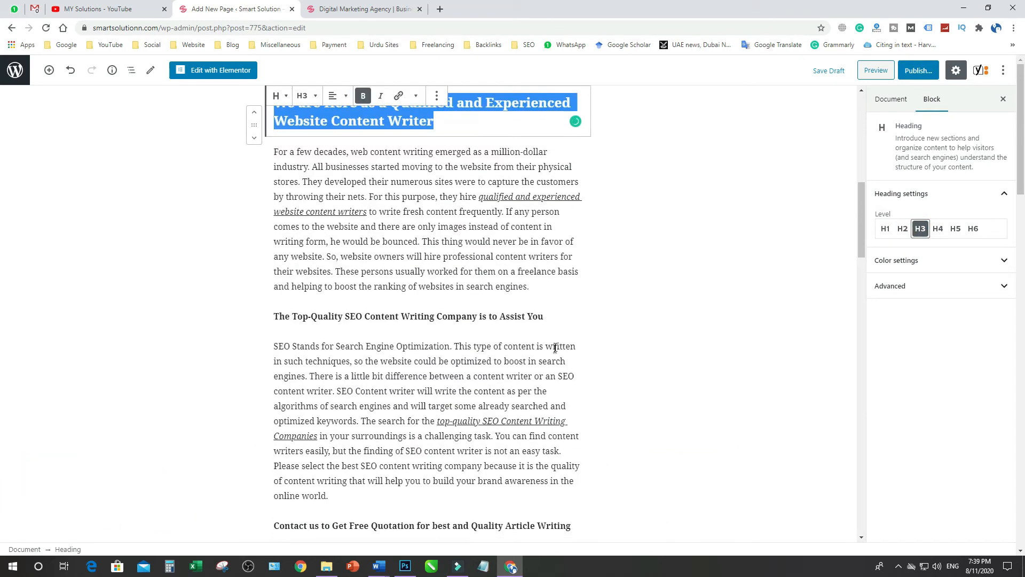
{"action": "triple_click", "coordinate": [347, 316]}
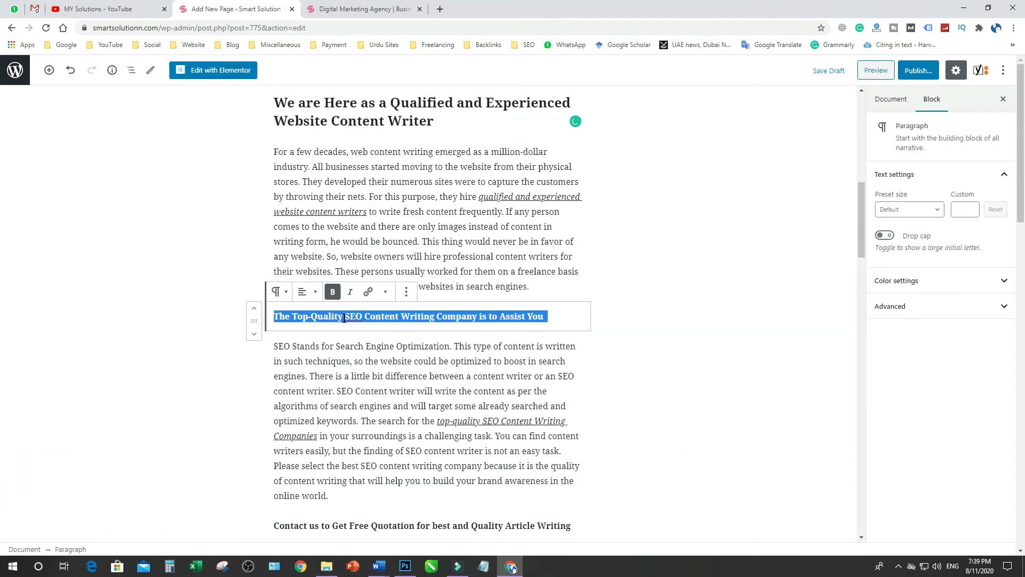
{"action": "left_click", "coordinate": [282, 293]}
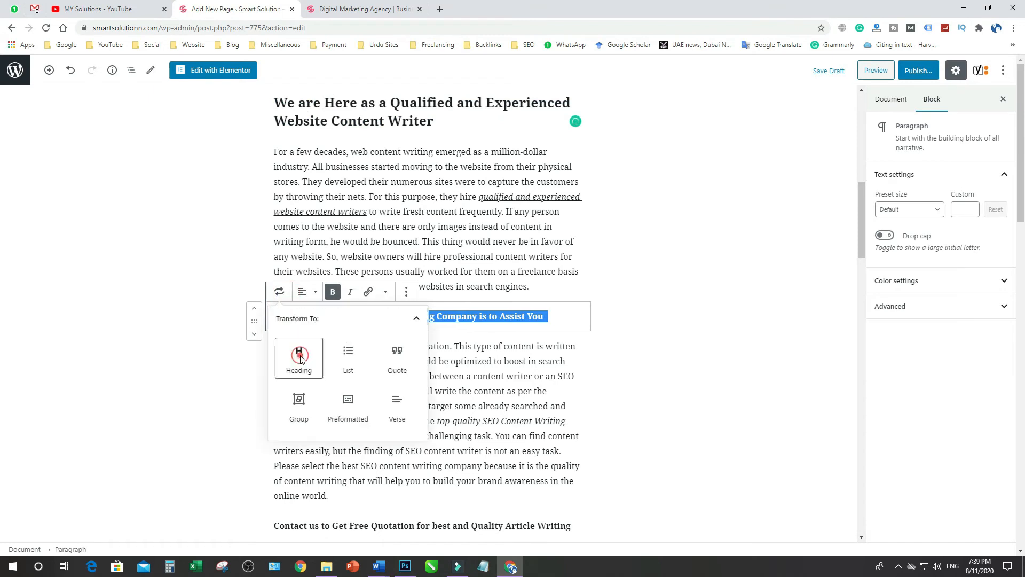
{"action": "left_click", "coordinate": [297, 352]}
{"action": "left_click", "coordinate": [938, 229]}
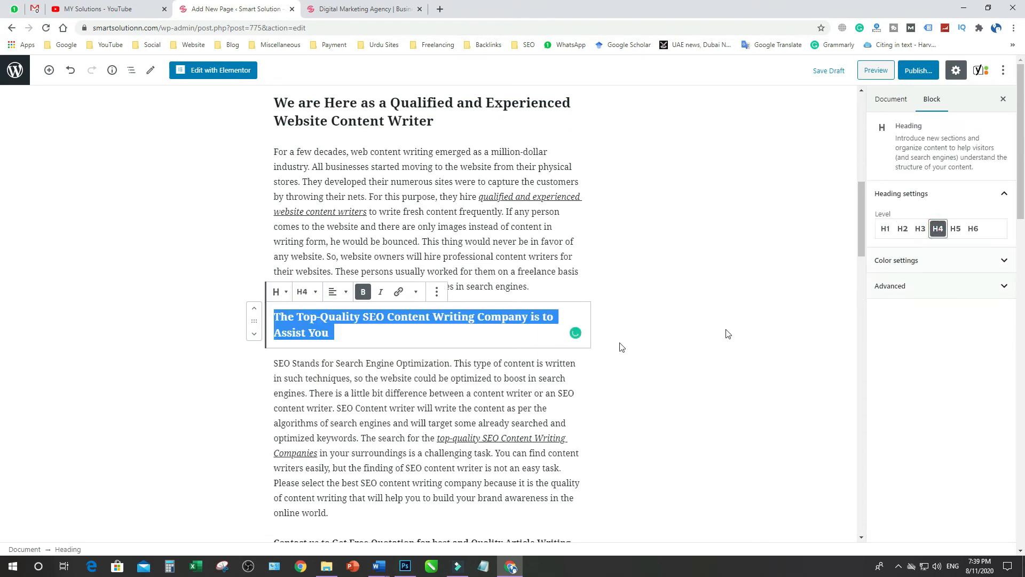
Convert the line "Contact us to Get Free Quotation for best and Quality Article Writing" into an H5 heading
{"action": "scroll", "coordinate": [459, 348], "scroll_direction": "down", "scroll_amount": 3}
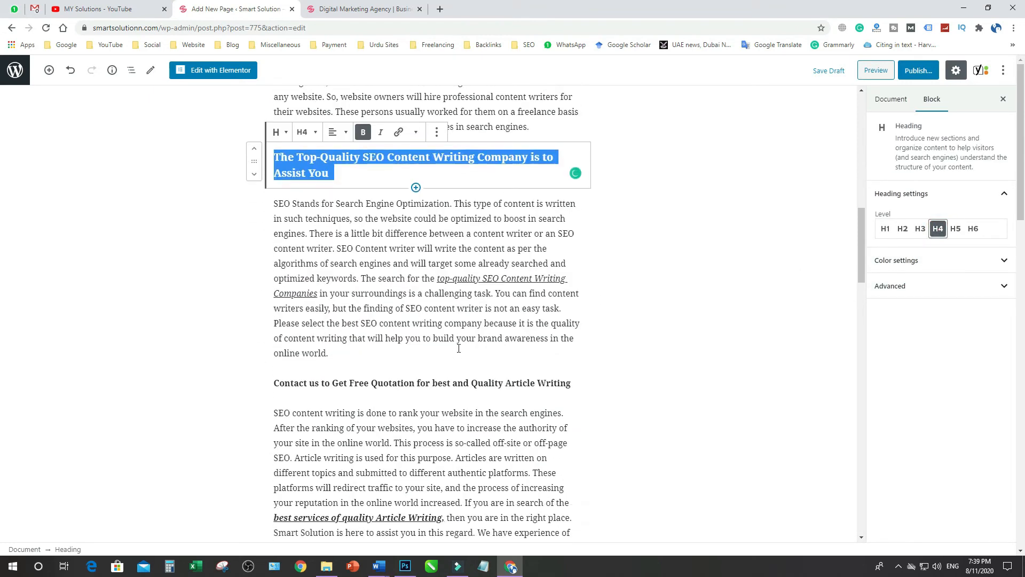
{"action": "triple_click", "coordinate": [374, 382]}
{"action": "left_click", "coordinate": [278, 358]}
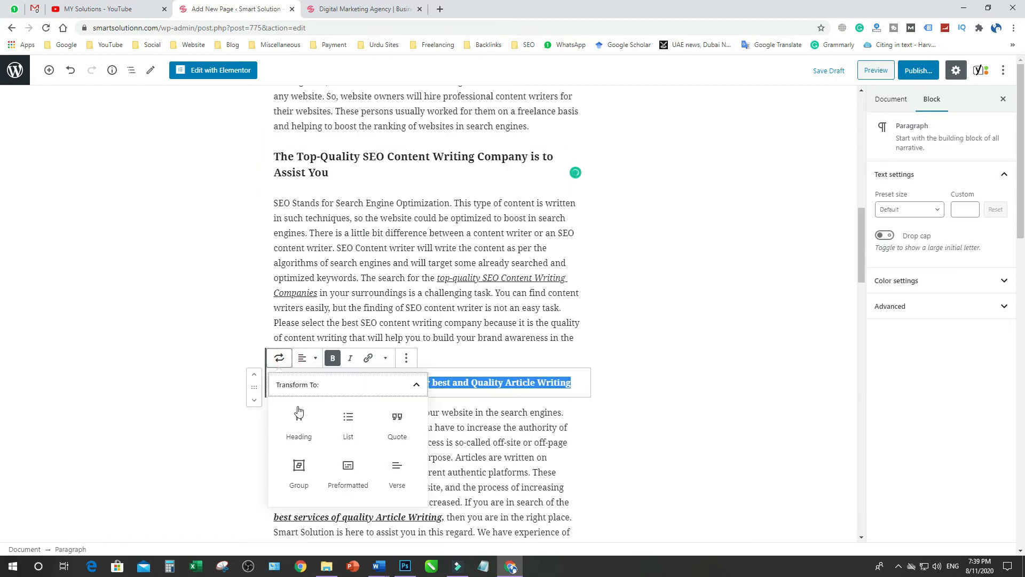
{"action": "left_click", "coordinate": [299, 413]}
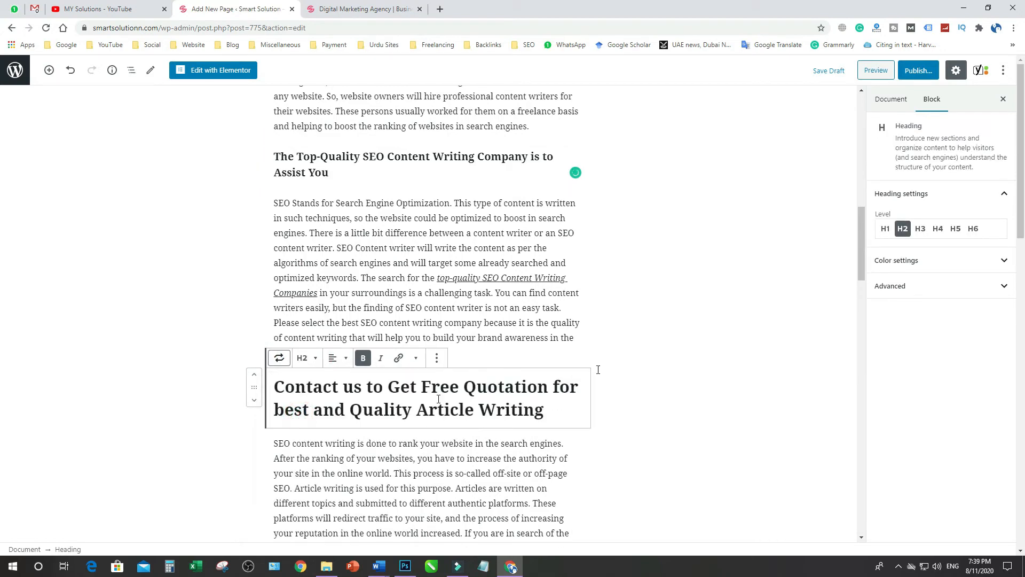
{"action": "left_click", "coordinate": [955, 228]}
Review the heading hierarchy from H1 to H5 throughout the article
{"action": "scroll", "coordinate": [572, 357], "scroll_direction": "down", "scroll_amount": 5}
{"action": "scroll", "coordinate": [555, 356], "scroll_direction": "up", "scroll_amount": 2}
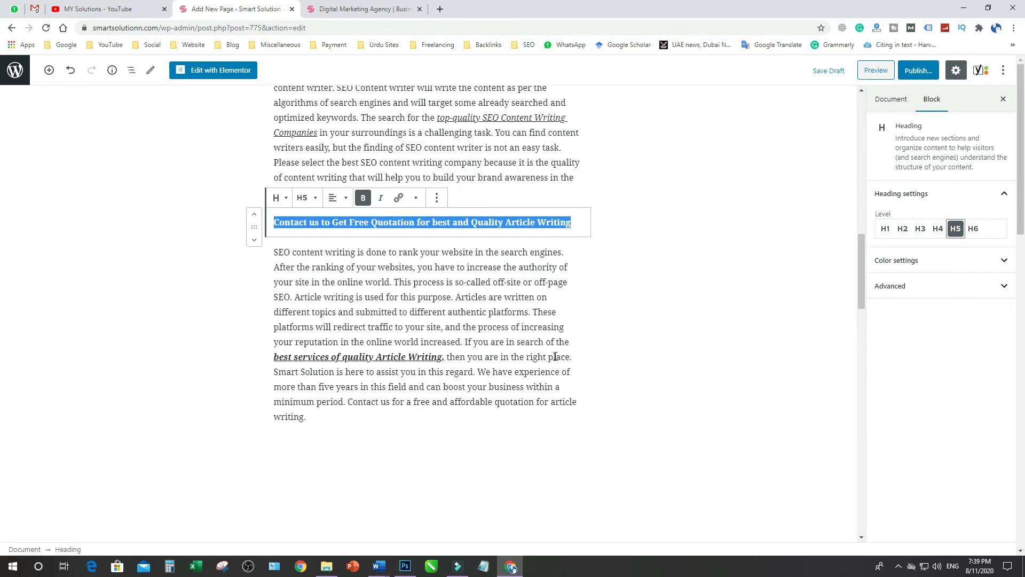
{"action": "left_click", "coordinate": [555, 356]}
{"action": "scroll", "coordinate": [555, 356], "scroll_direction": "up", "scroll_amount": 8}
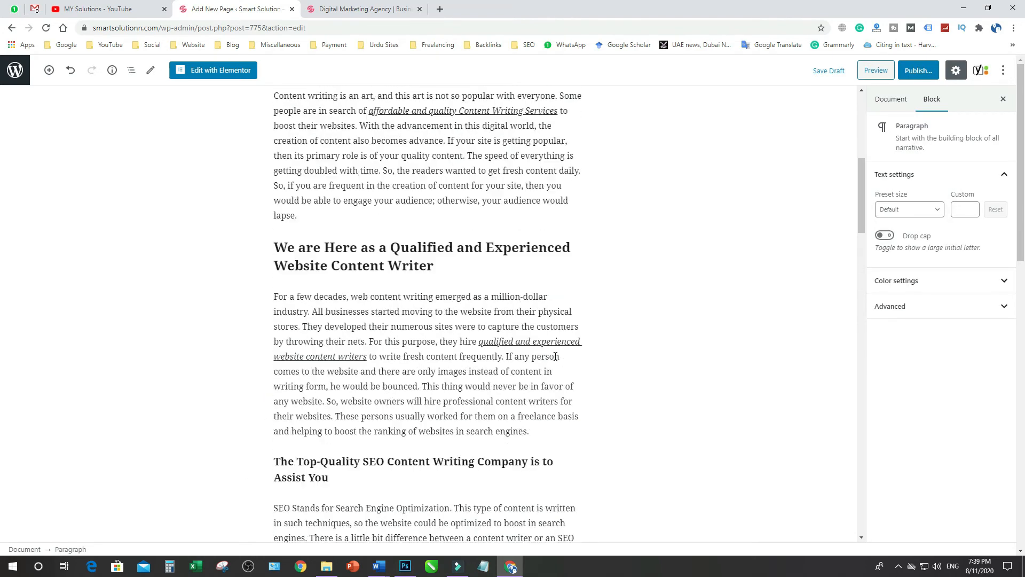
{"action": "scroll", "coordinate": [555, 357], "scroll_direction": "up", "scroll_amount": 7}
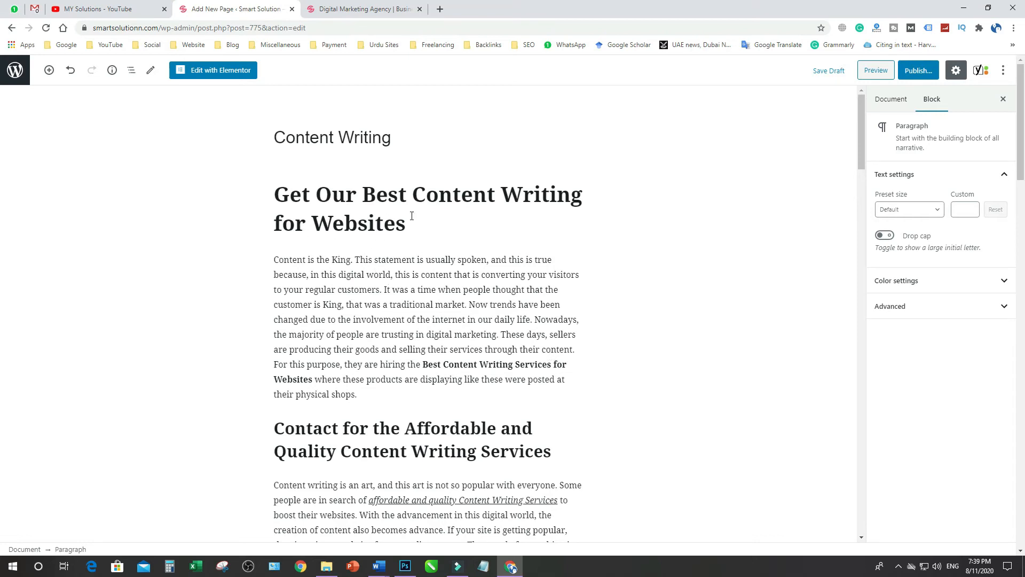
{"action": "scroll", "coordinate": [372, 313], "scroll_direction": "down", "scroll_amount": 3}
{"action": "scroll", "coordinate": [369, 342], "scroll_direction": "down", "scroll_amount": 3}
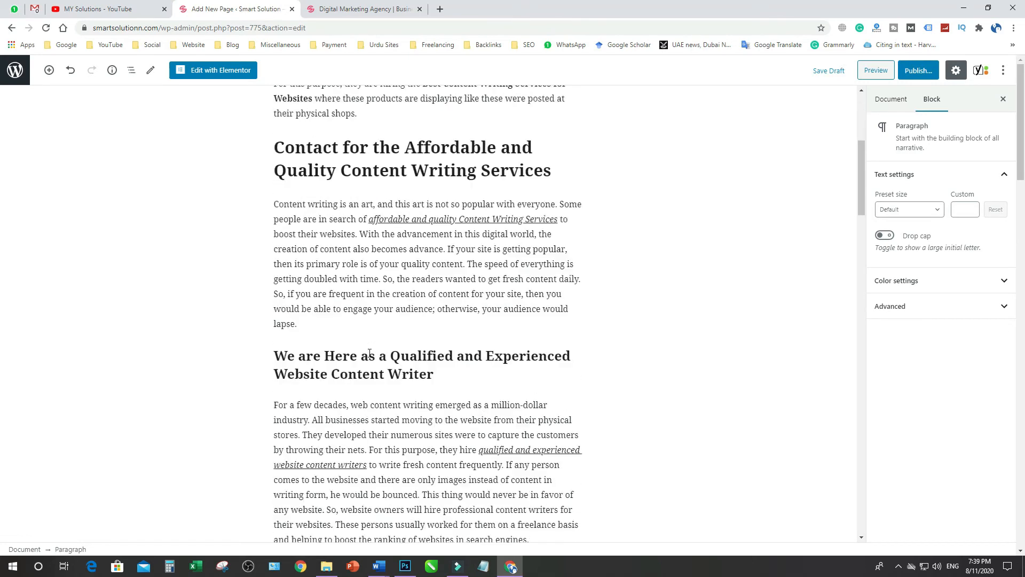
{"action": "scroll", "coordinate": [369, 353], "scroll_direction": "down", "scroll_amount": 4}
{"action": "scroll", "coordinate": [368, 353], "scroll_direction": "down", "scroll_amount": 4}
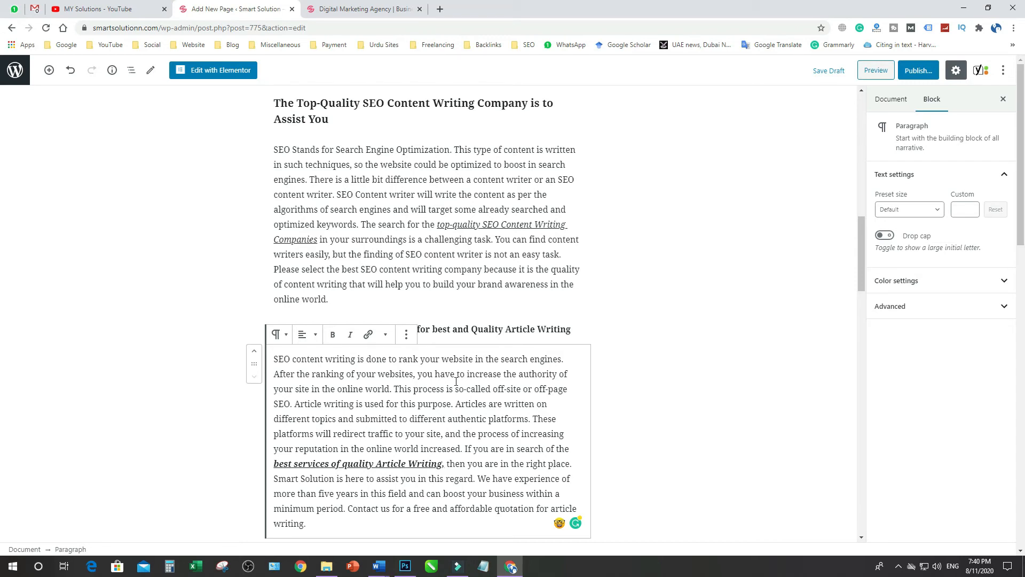
{"action": "scroll", "coordinate": [455, 381], "scroll_direction": "up", "scroll_amount": 15}
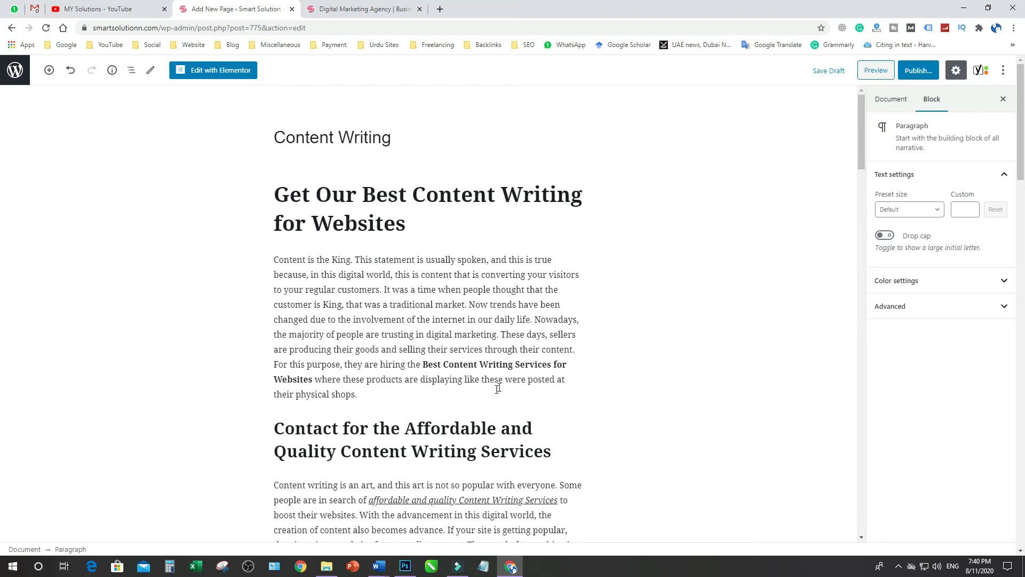
Examine the page's Yoast readability analysis, including its problems and good results, alongside the SEO section
{"action": "scroll", "coordinate": [507, 370], "scroll_direction": "down", "scroll_amount": 20}
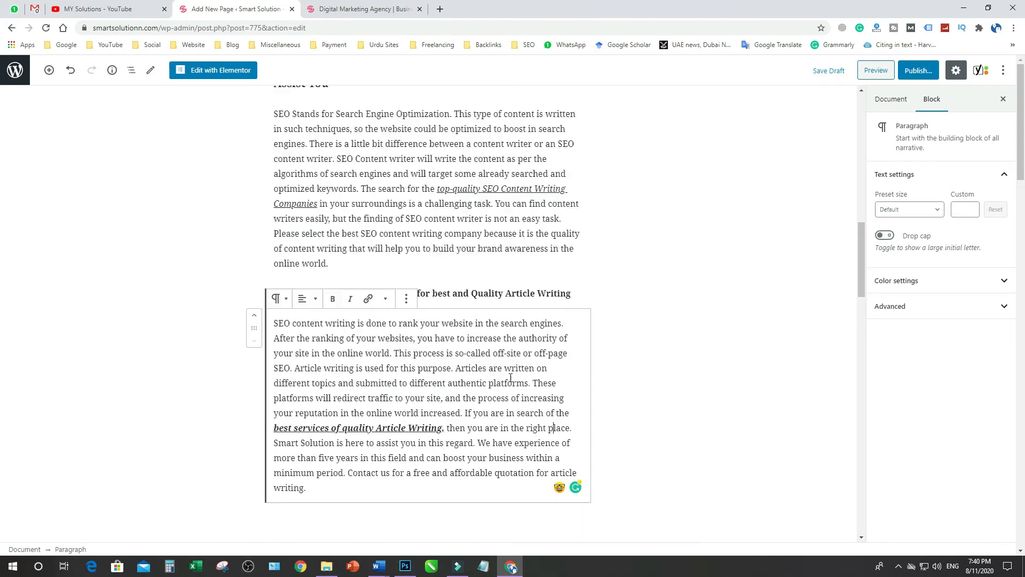
{"action": "scroll", "coordinate": [509, 388], "scroll_direction": "down", "scroll_amount": 3}
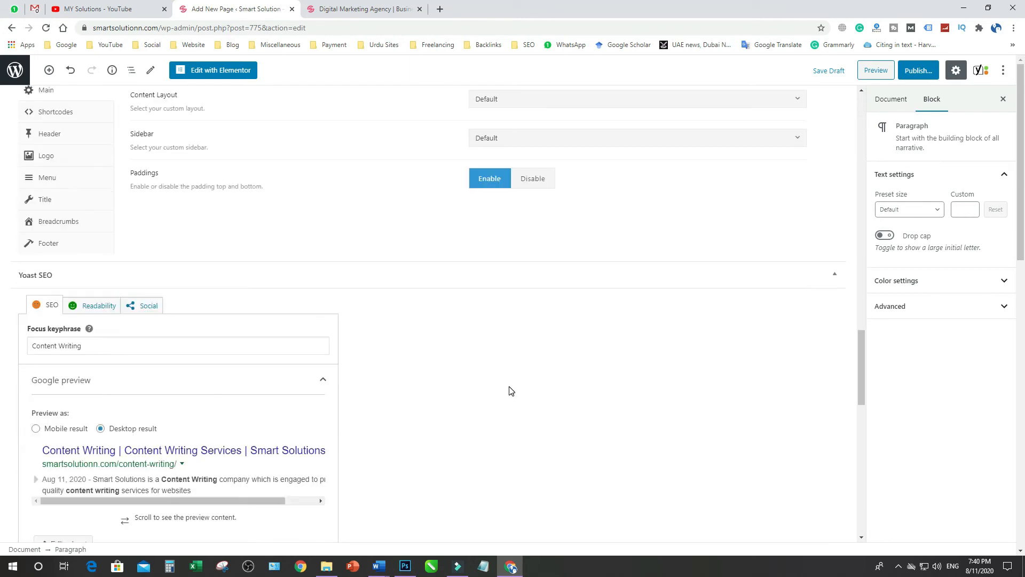
{"action": "left_click", "coordinate": [83, 310]}
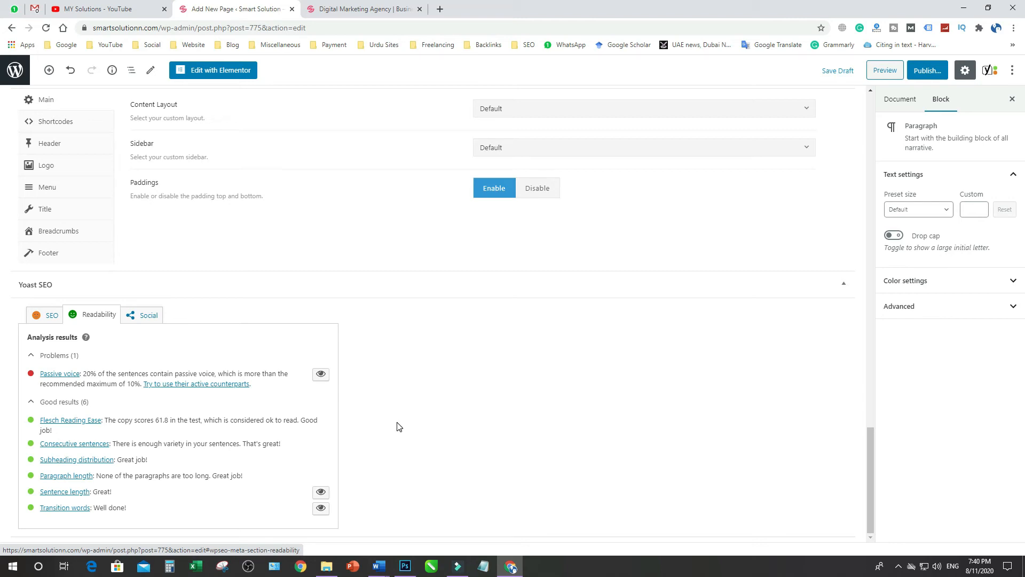
{"action": "left_click", "coordinate": [52, 316]}
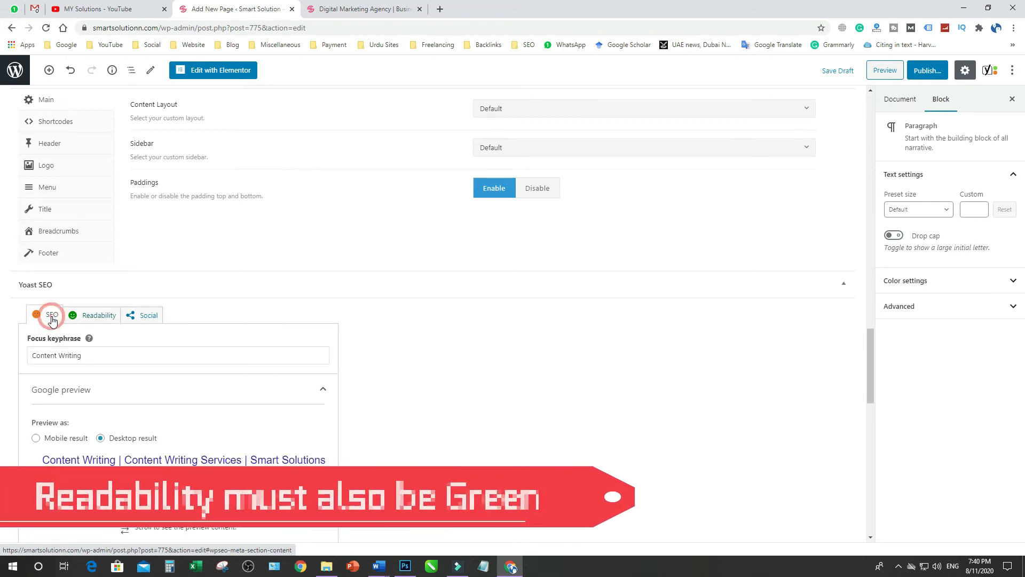
{"action": "left_click", "coordinate": [96, 320]}
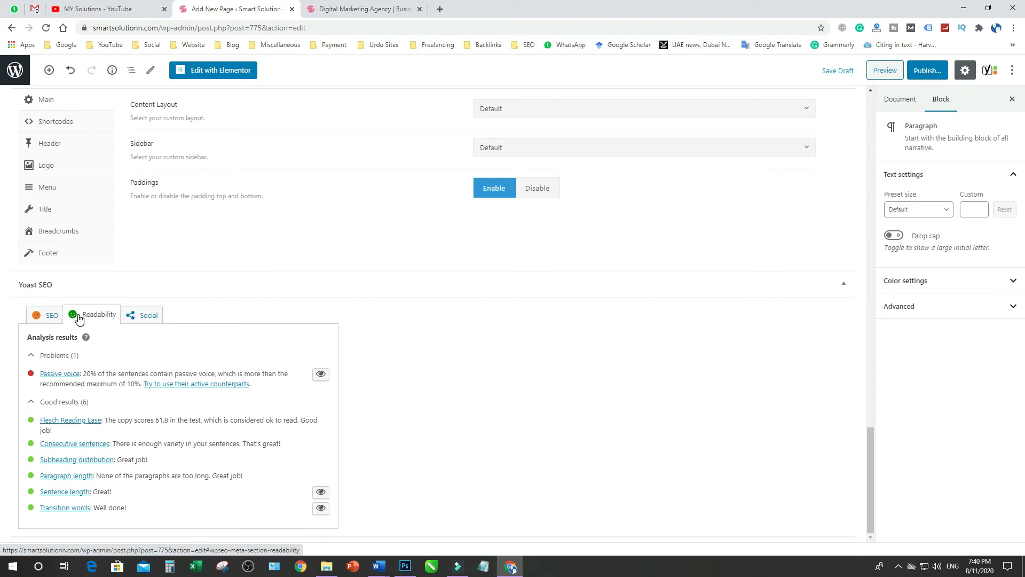
Review the Yoast SEO analysis problems and improvements for the focus keyphrase Content Writing
{"action": "left_click", "coordinate": [52, 319]}
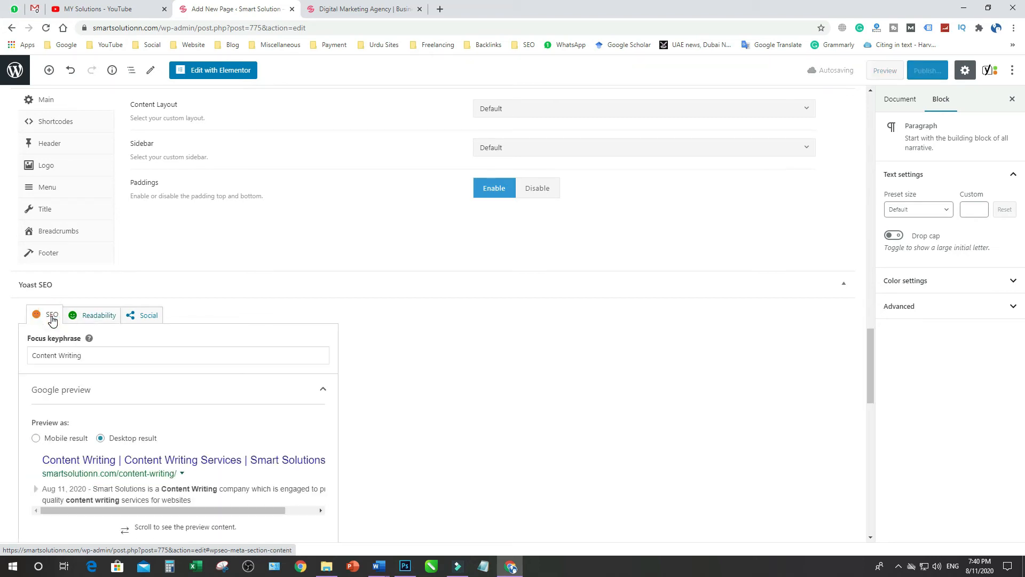
{"action": "scroll", "coordinate": [472, 456], "scroll_direction": "down", "scroll_amount": 7}
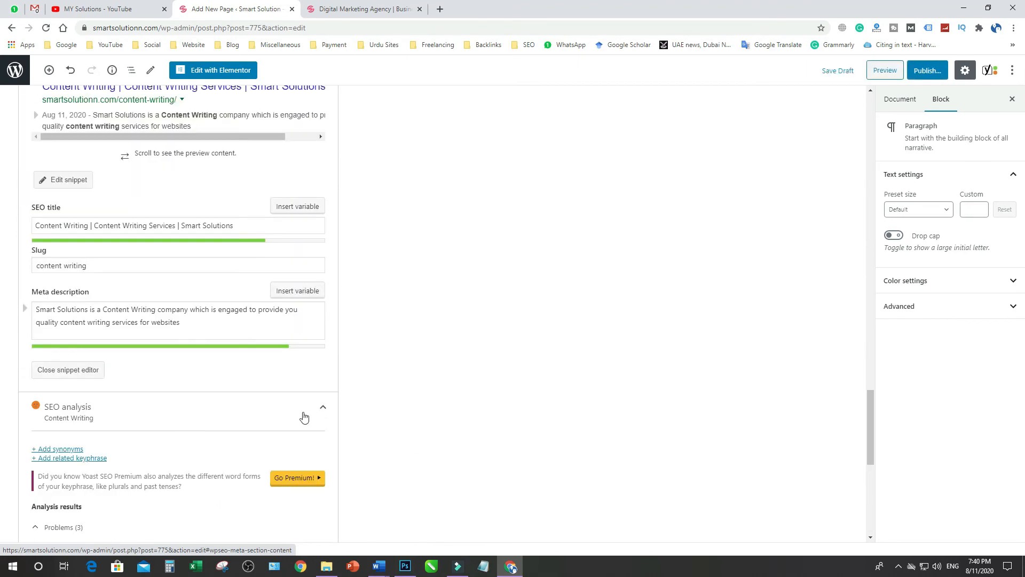
{"action": "scroll", "coordinate": [132, 474], "scroll_direction": "down", "scroll_amount": 3}
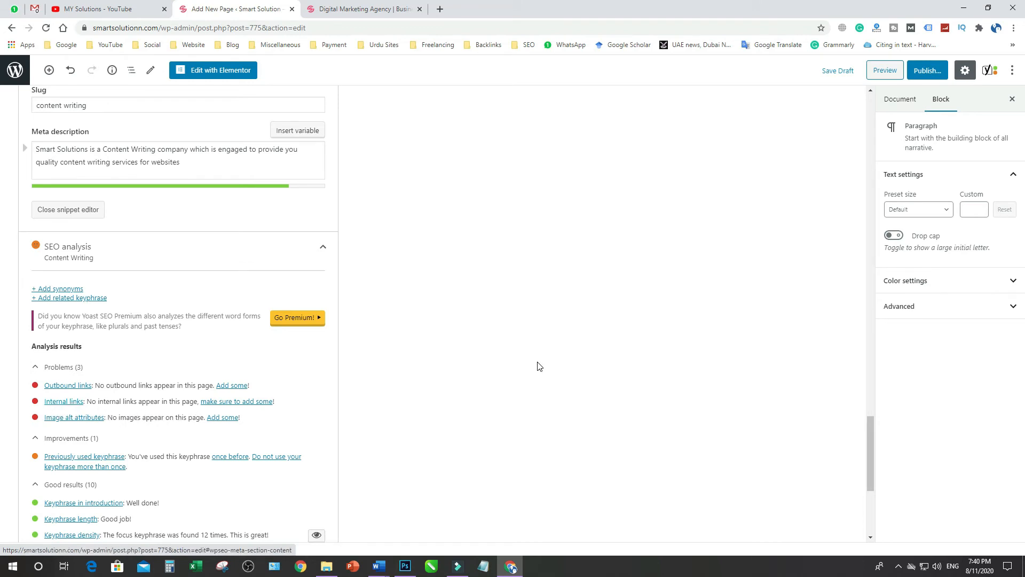
Place the text cursor at the end of the first paragraph under the H1 heading
{"action": "scroll", "coordinate": [536, 364], "scroll_direction": "up", "scroll_amount": 15}
{"action": "scroll", "coordinate": [537, 364], "scroll_direction": "up", "scroll_amount": 15}
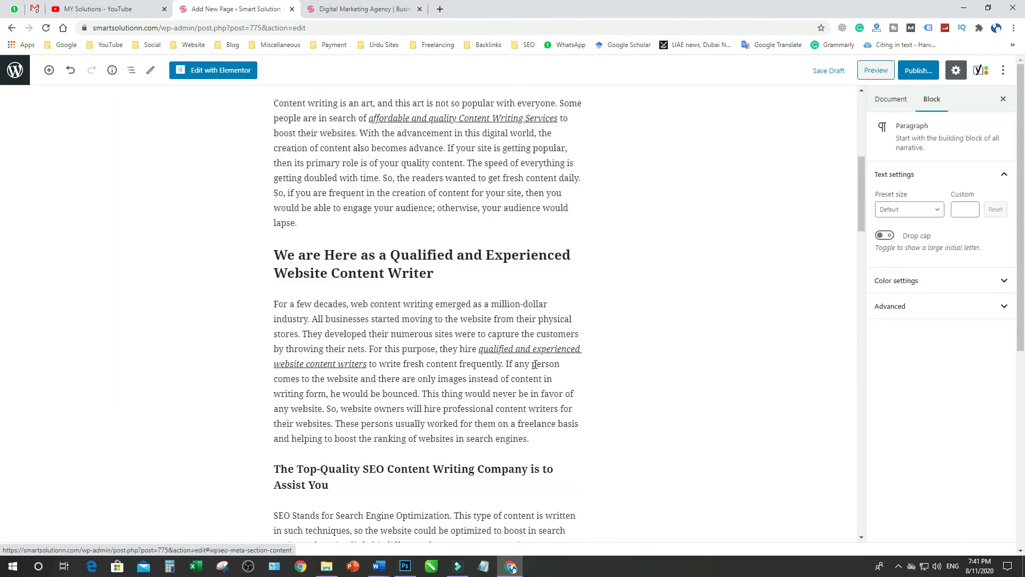
{"action": "scroll", "coordinate": [533, 366], "scroll_direction": "up", "scroll_amount": 1}
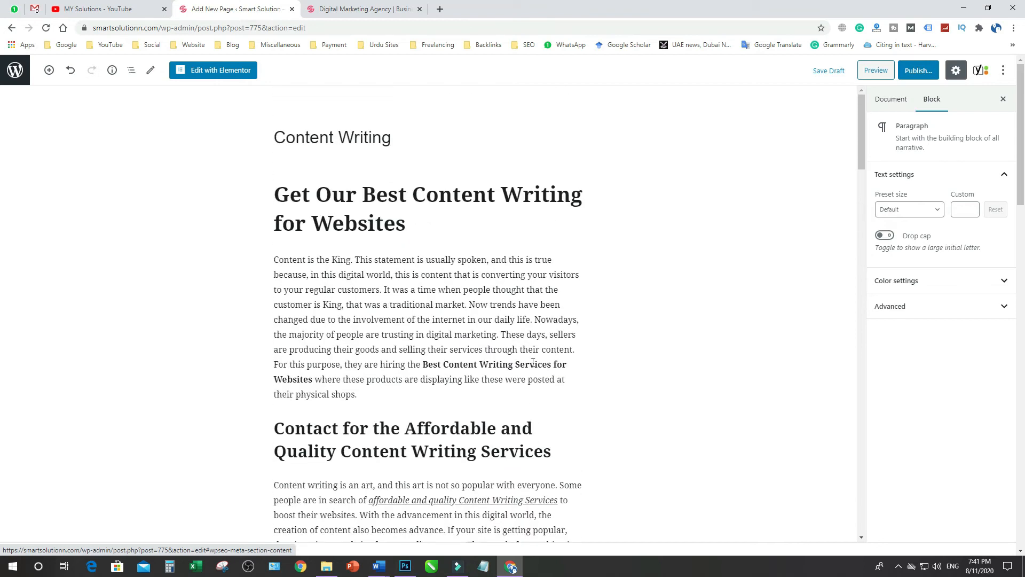
{"action": "left_click", "coordinate": [579, 263]}
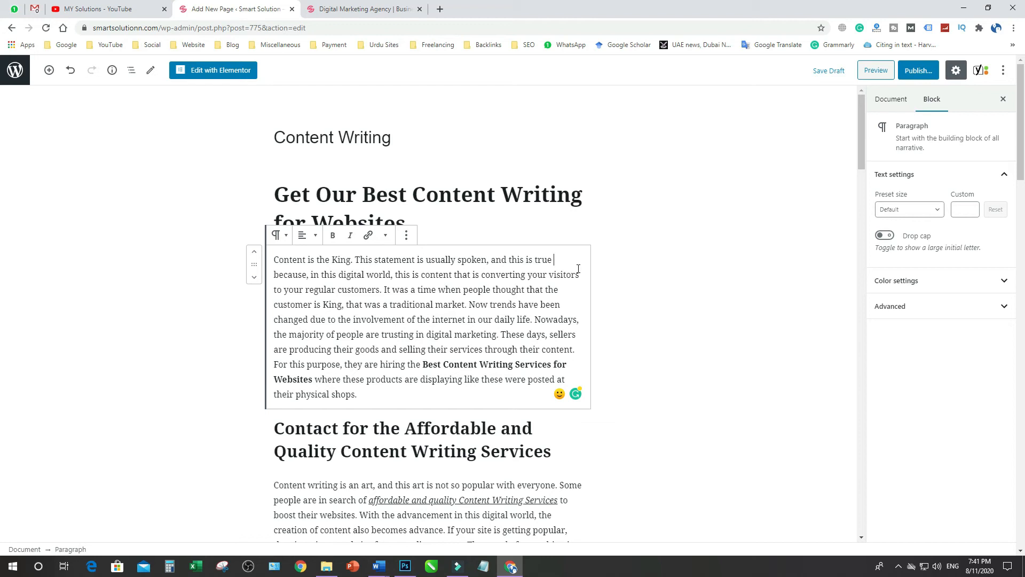
{"action": "left_click", "coordinate": [444, 230]}
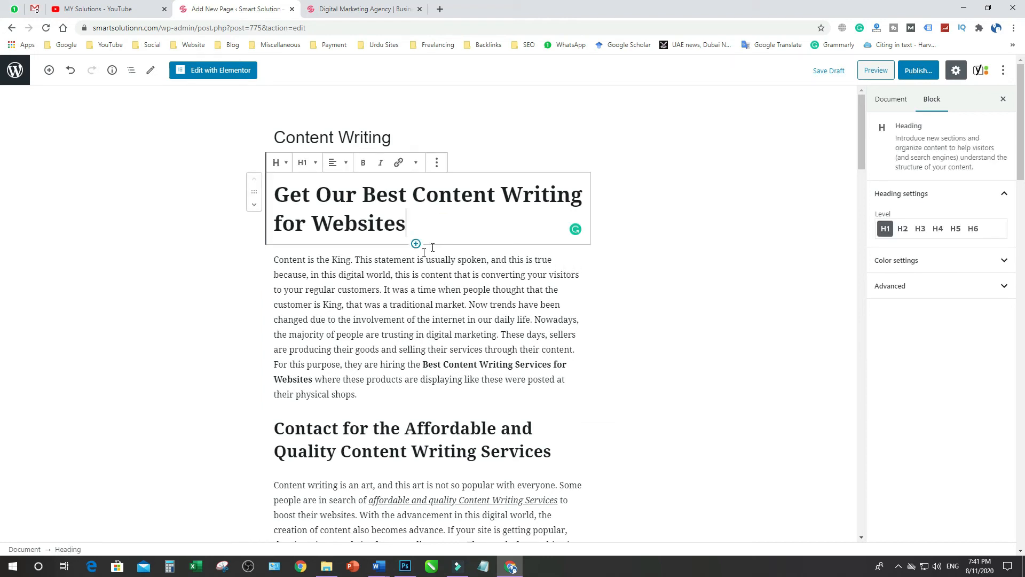
{"action": "left_click", "coordinate": [375, 397]}
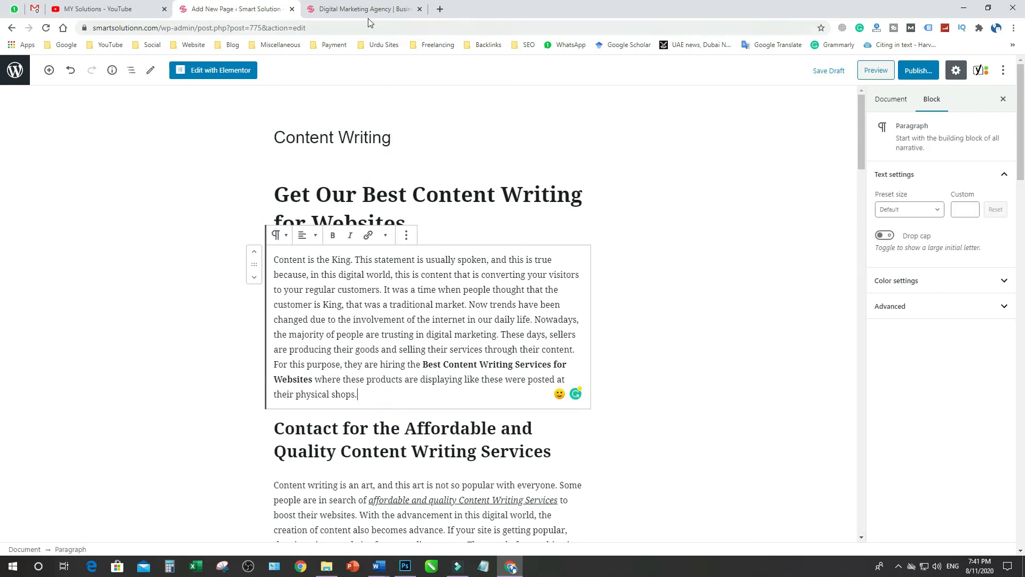
Open the Pixabay website in a new browser tab
{"action": "left_click", "coordinate": [446, 9]}
{"action": "left_click", "coordinate": [462, 26]}
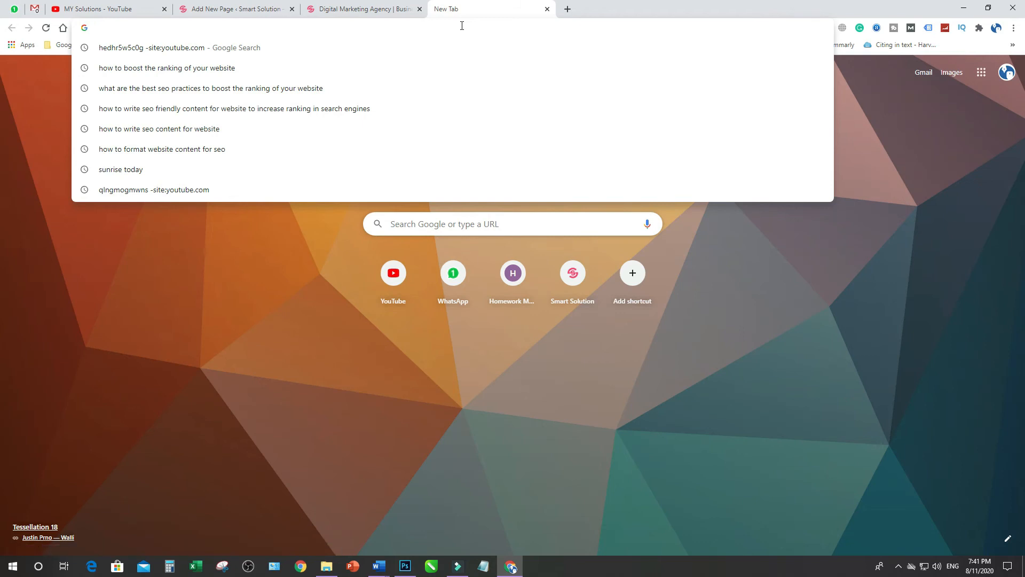
{"action": "type", "text": "pixaby"}
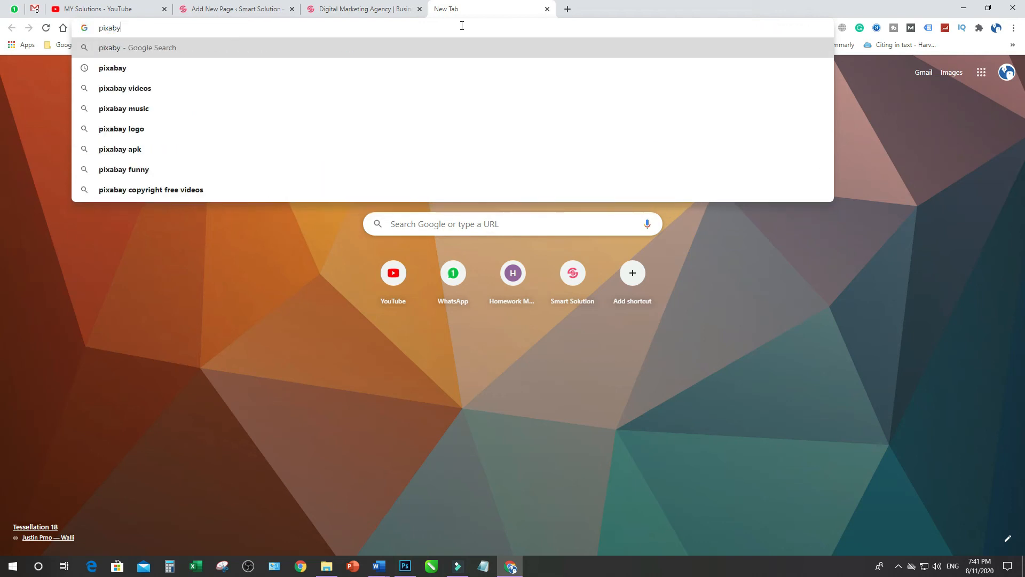
{"action": "key", "text": "BackSpace"}
{"action": "type", "text": "ay"}
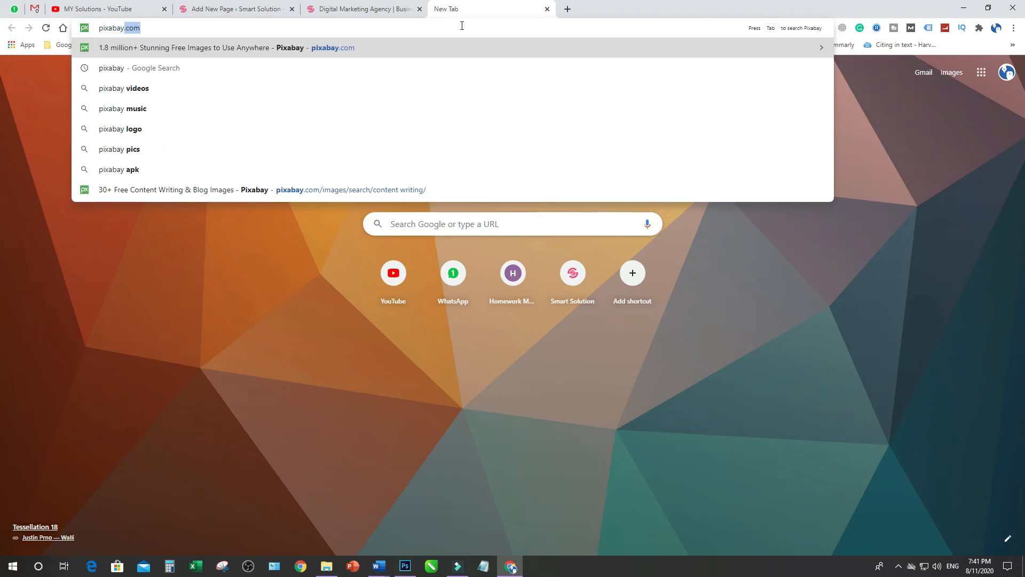
{"action": "key", "text": "Return"}
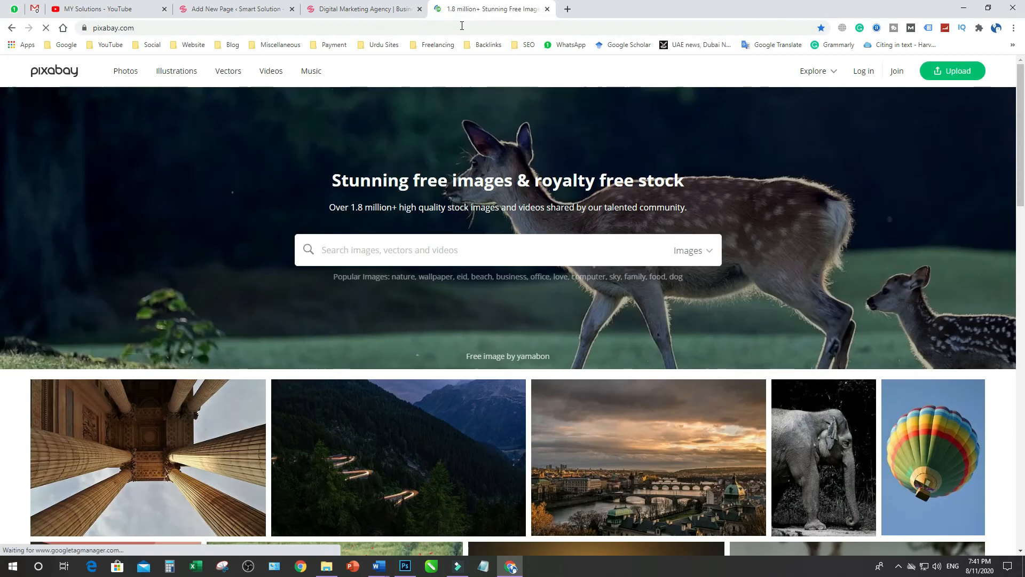
Search Pixabay's images for "content writing"
{"action": "left_click", "coordinate": [390, 256]}
{"action": "type", "text": "content writing"}
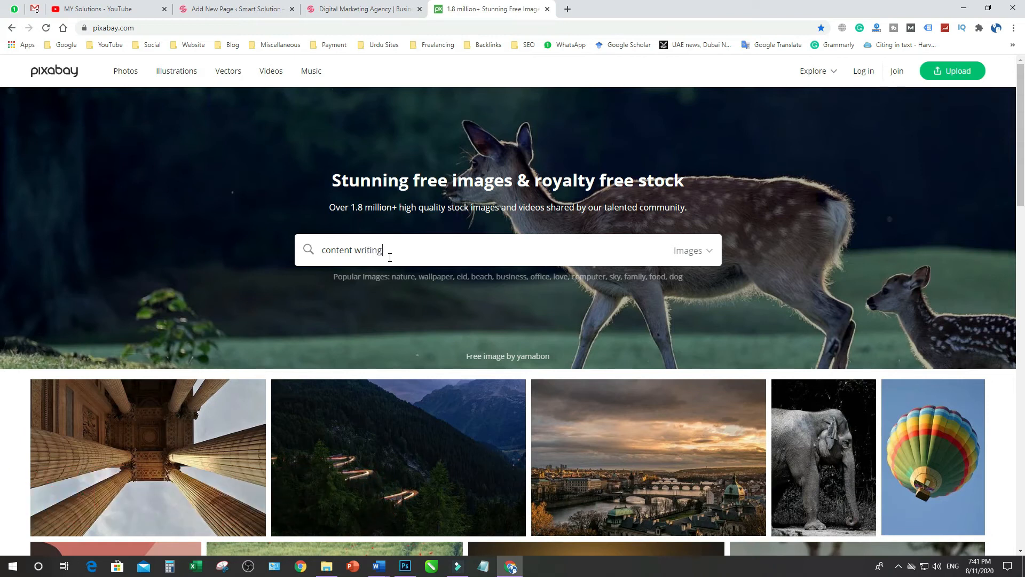
{"action": "left_click", "coordinate": [703, 253]}
{"action": "left_click", "coordinate": [660, 280]}
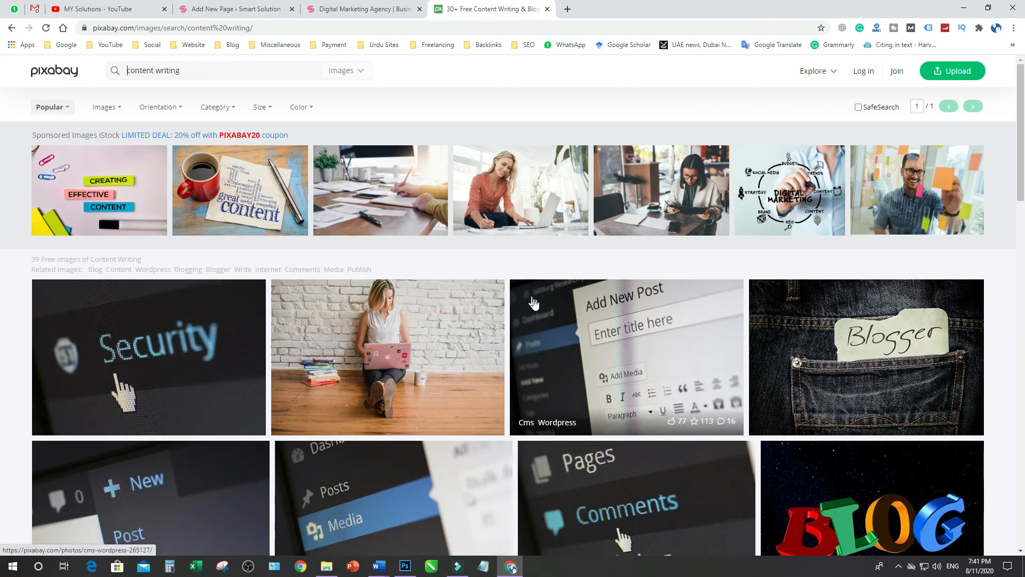
Find the photo of a hand drawing an SEO diagram in the results and download it as a 640×426 JPG
{"action": "scroll", "coordinate": [700, 333], "scroll_direction": "down", "scroll_amount": 2}
{"action": "scroll", "coordinate": [701, 333], "scroll_direction": "down", "scroll_amount": 5}
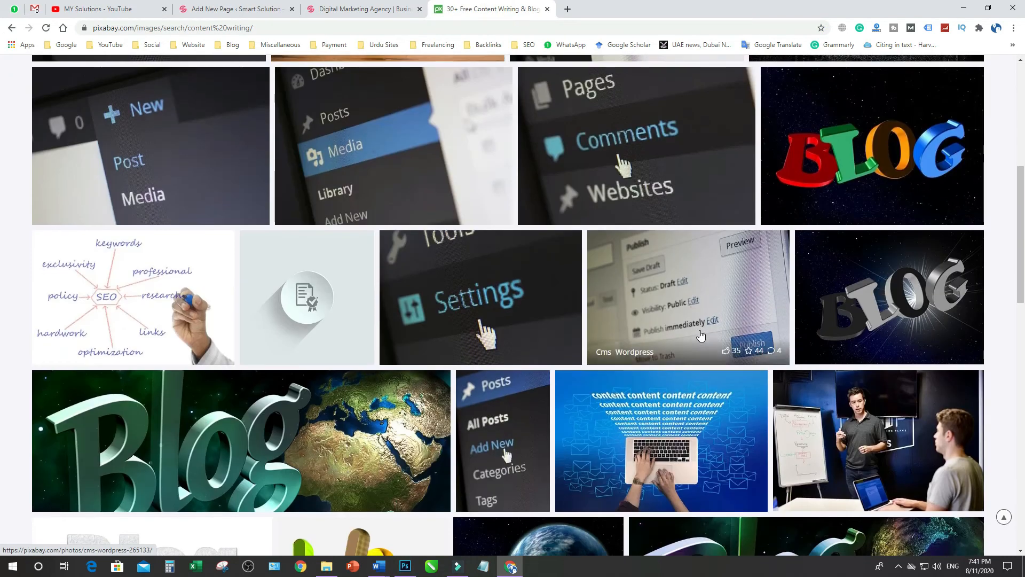
{"action": "scroll", "coordinate": [697, 332], "scroll_direction": "down", "scroll_amount": 3}
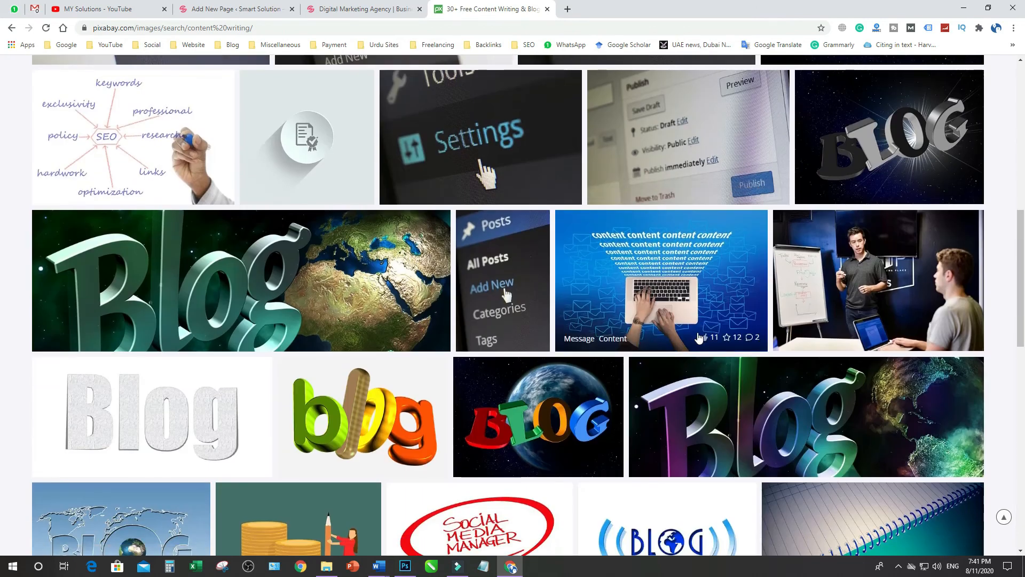
{"action": "scroll", "coordinate": [695, 335], "scroll_direction": "down", "scroll_amount": 7}
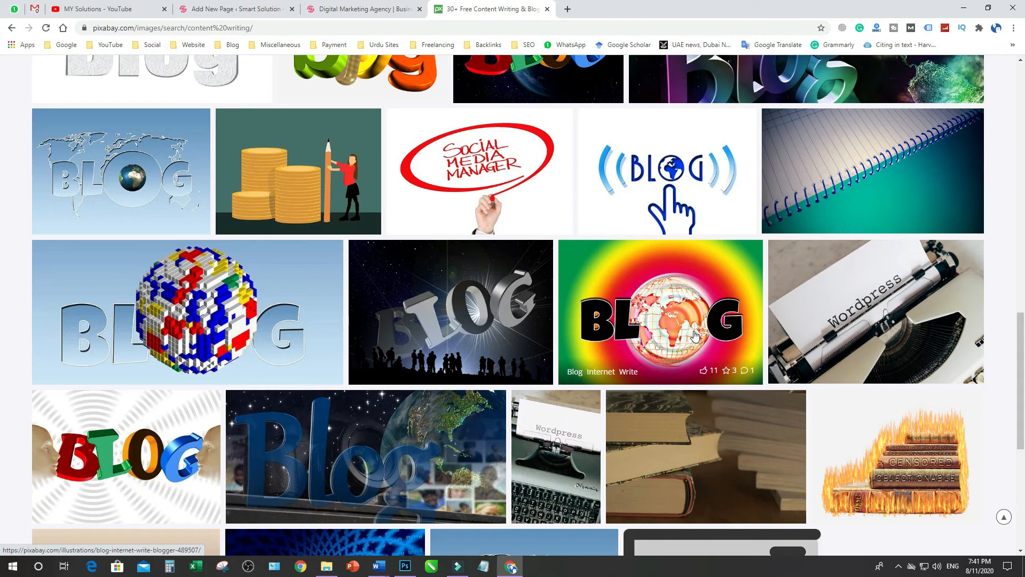
{"action": "scroll", "coordinate": [695, 335], "scroll_direction": "down", "scroll_amount": 7}
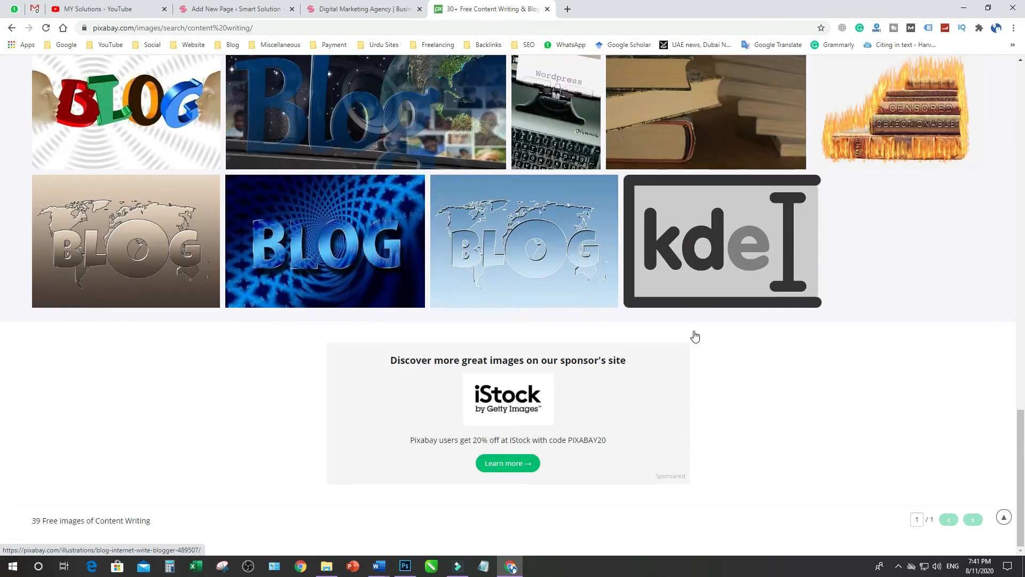
{"action": "scroll", "coordinate": [696, 334], "scroll_direction": "up", "scroll_amount": 15}
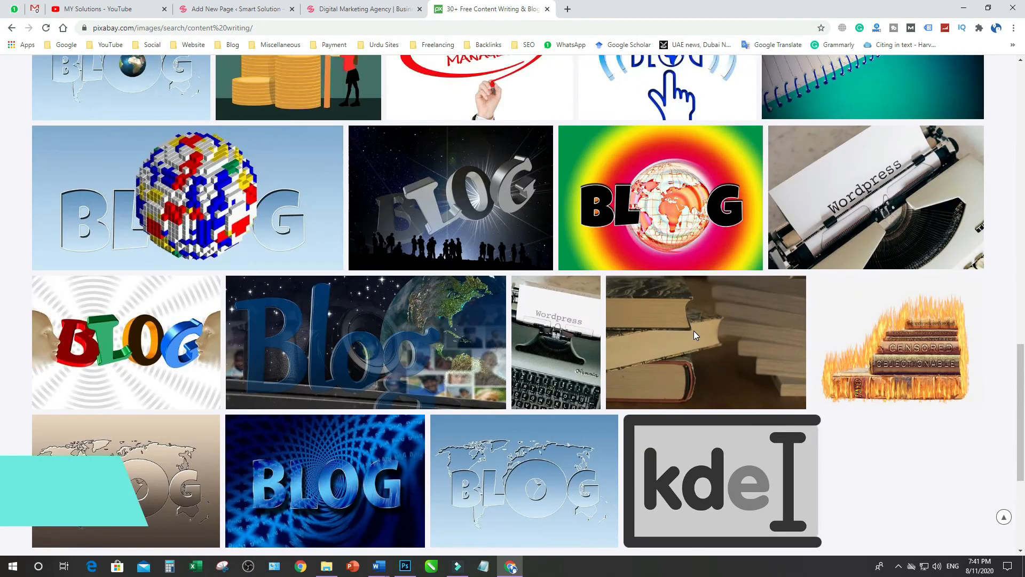
{"action": "scroll", "coordinate": [695, 335], "scroll_direction": "up", "scroll_amount": 2}
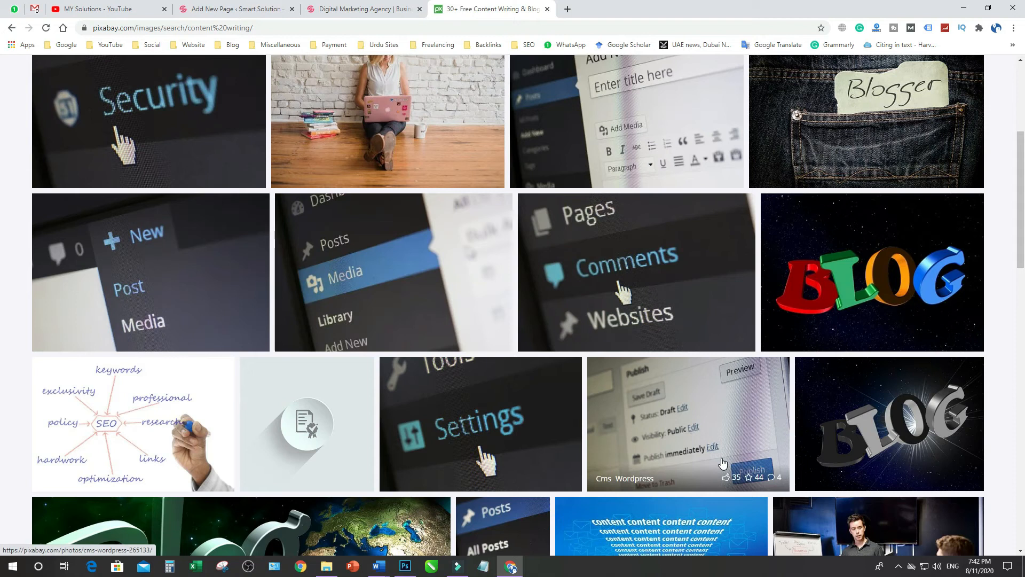
{"action": "left_click", "coordinate": [157, 422]}
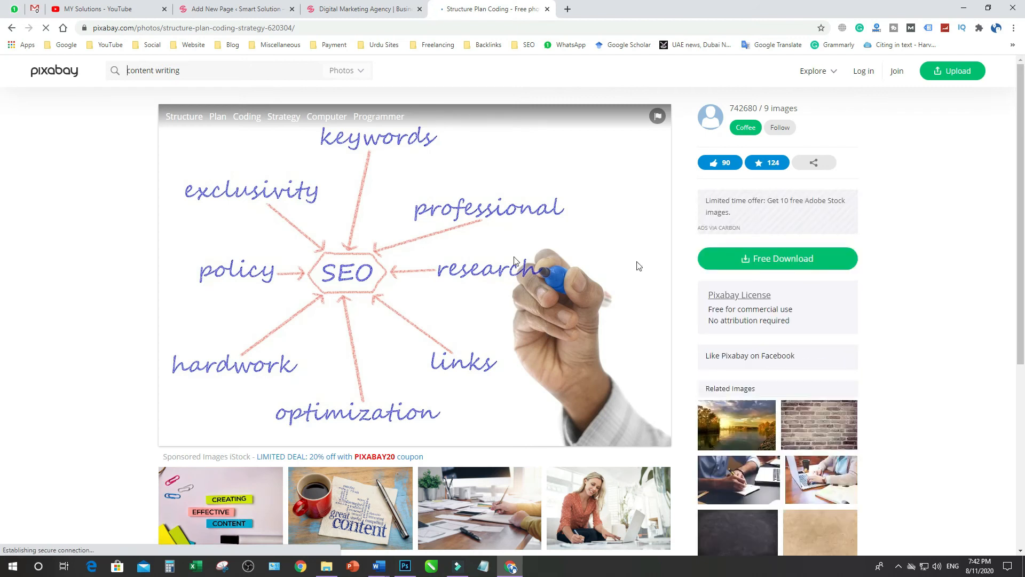
{"action": "left_click", "coordinate": [749, 279]}
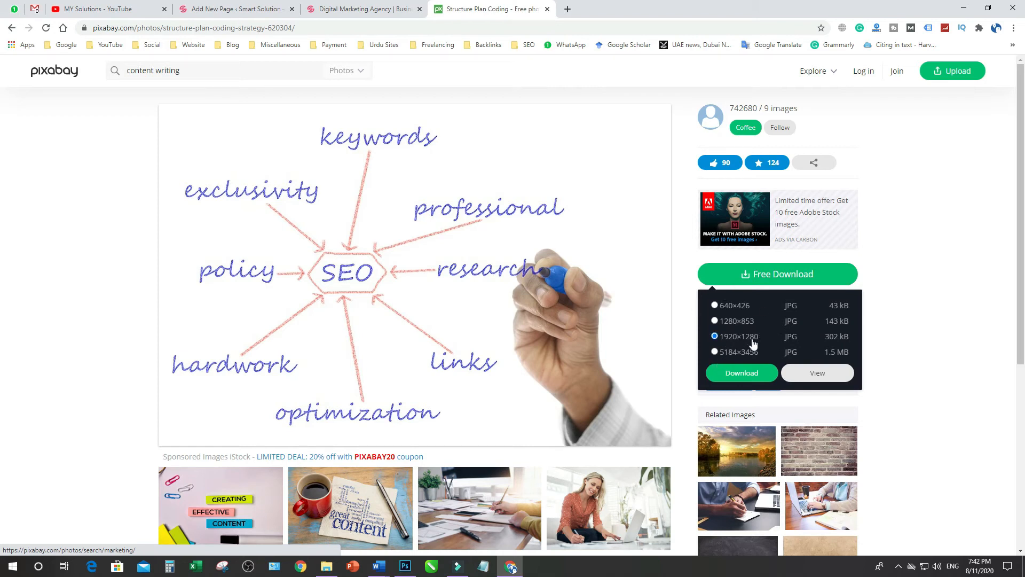
{"action": "left_click", "coordinate": [714, 305]}
{"action": "left_click", "coordinate": [742, 373]}
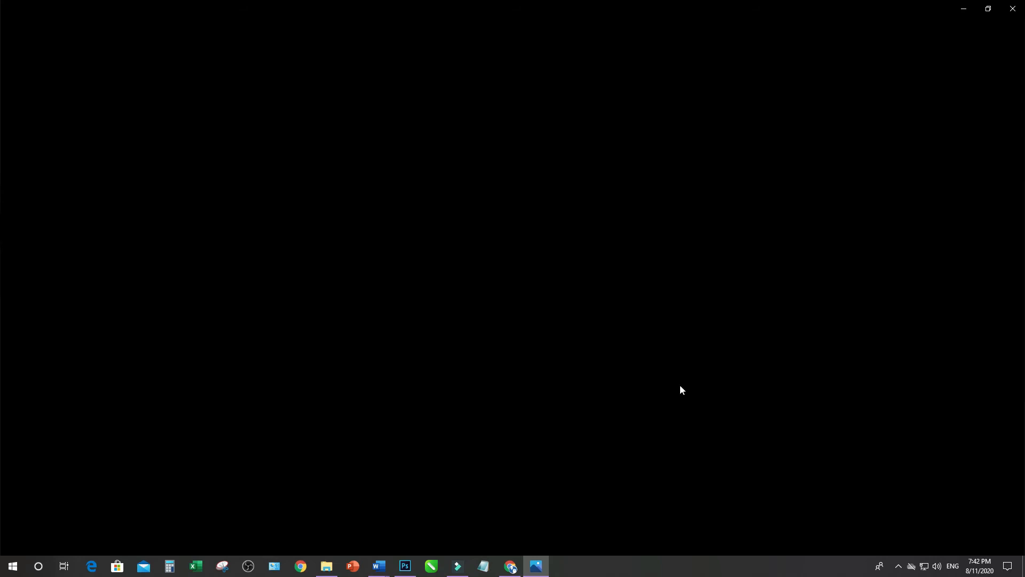
{"action": "left_click", "coordinate": [1013, 9]}
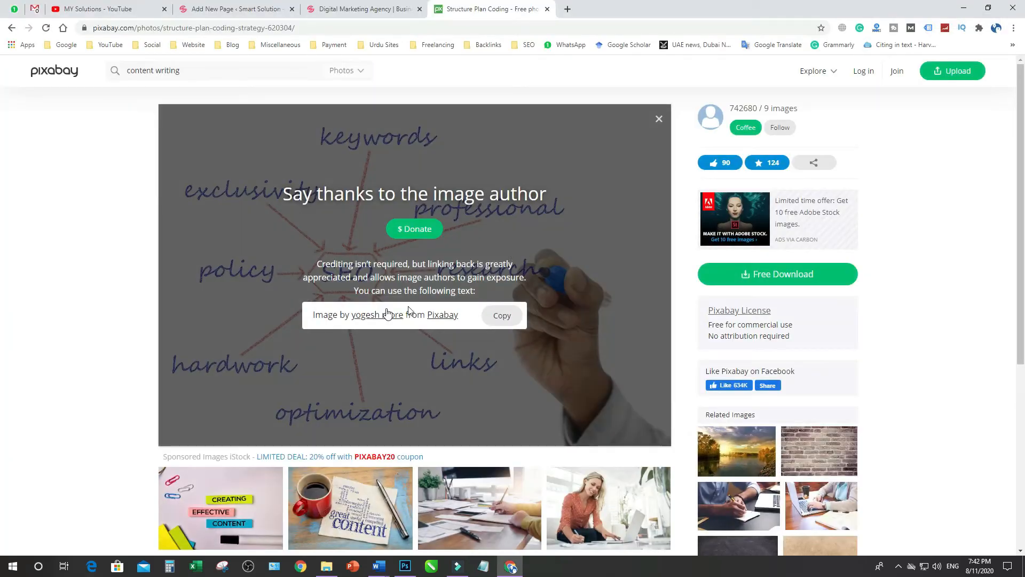
Switch to Photoshop and create a new document 400 pixels wide and 300 pixels high
{"action": "left_click", "coordinate": [353, 9]}
{"action": "left_click", "coordinate": [227, 8]}
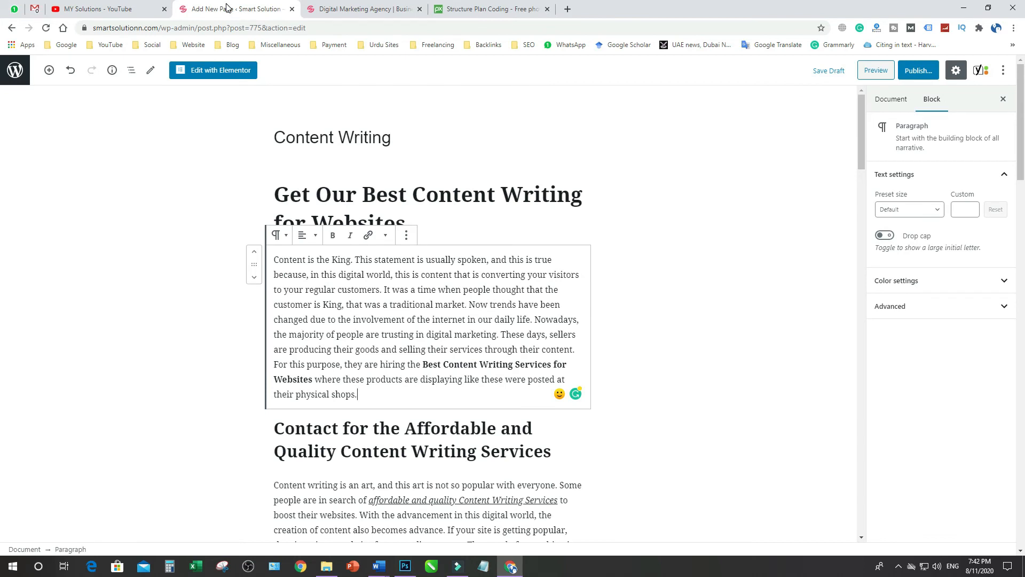
{"action": "left_click", "coordinate": [405, 570]}
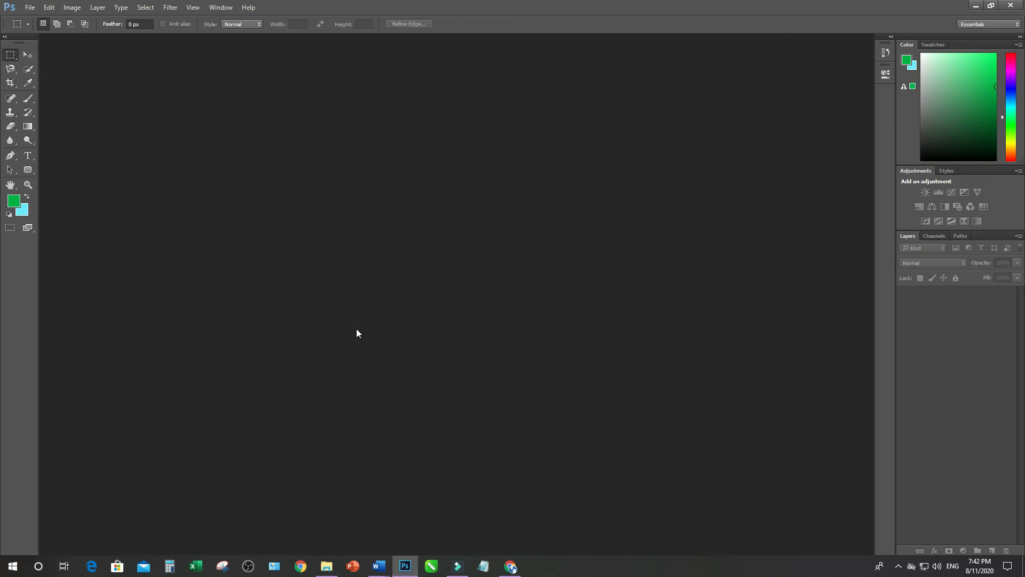
{"action": "key", "text": "ctrl+n"}
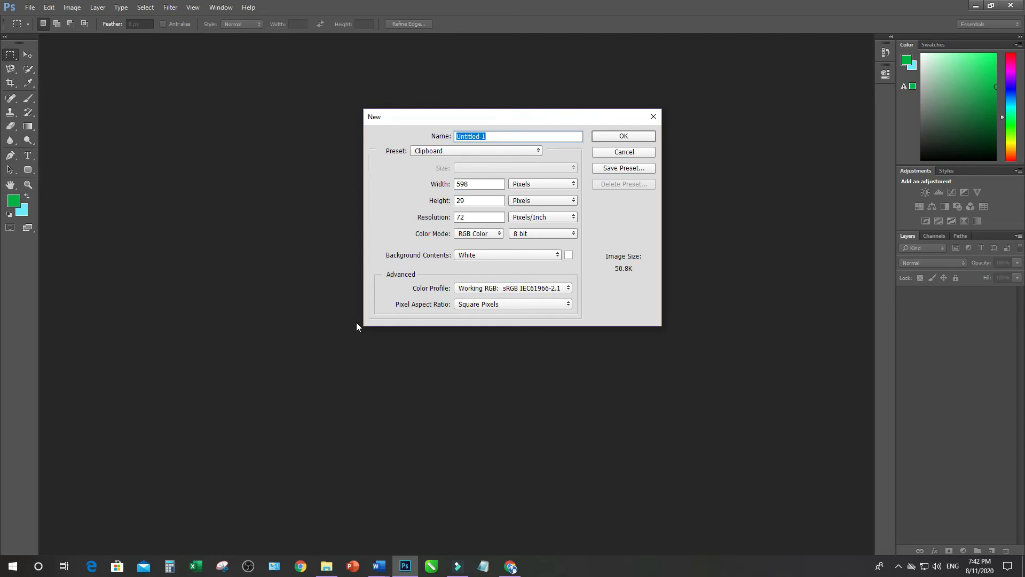
{"action": "left_click_drag", "start_coordinate": [475, 183], "coordinate": [452, 185]}
{"action": "type", "text": "4"}
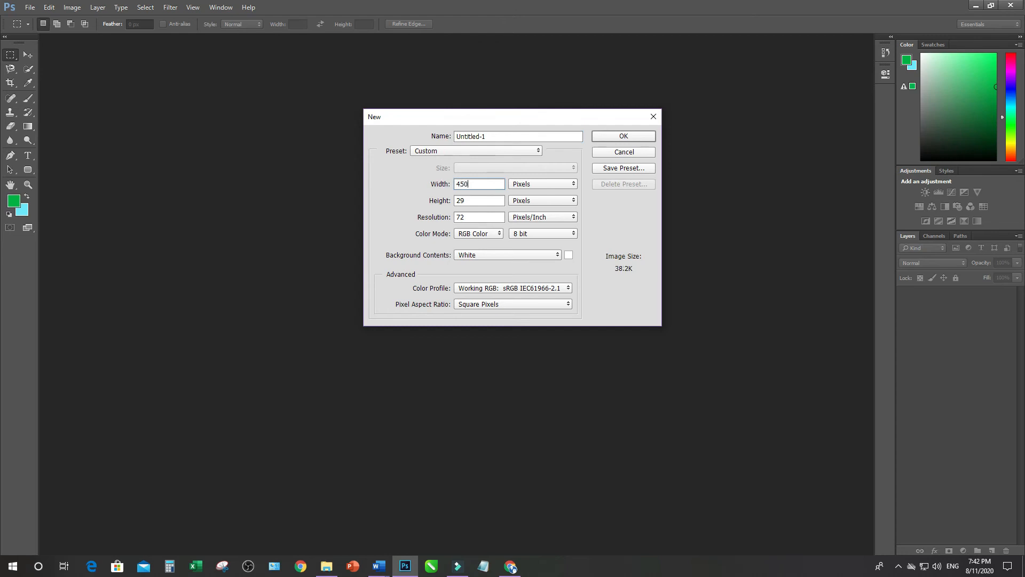
{"action": "type", "text": "00"}
{"action": "key", "text": "Tab"}
{"action": "type", "text": "300"}
{"action": "left_click", "coordinate": [617, 136]}
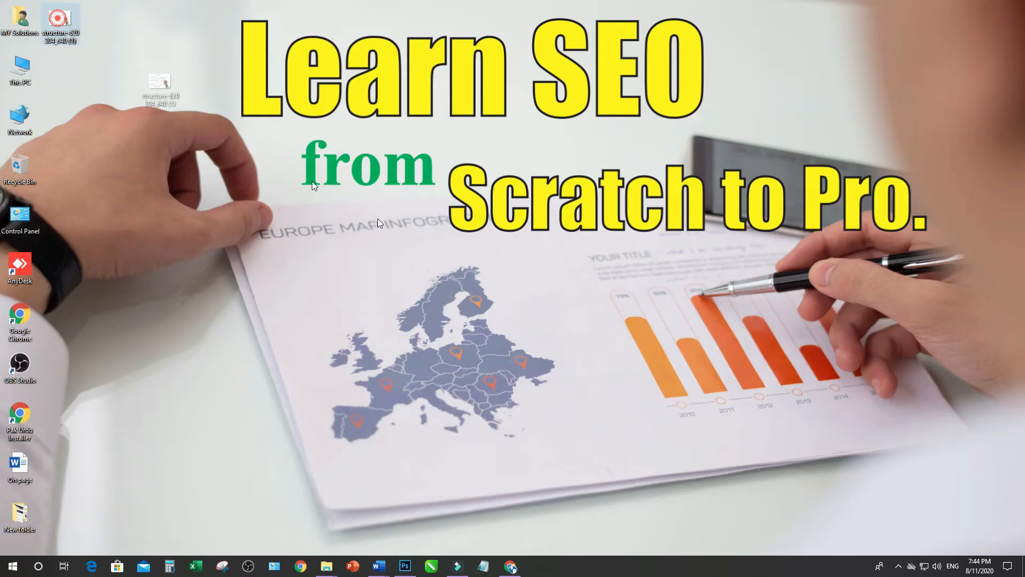
Place the downloaded SEO diagram image from the desktop into the document and stretch its height to about 70.42% to fill the canvas
{"action": "left_click_drag", "start_coordinate": [59, 21], "coordinate": [318, 445]}
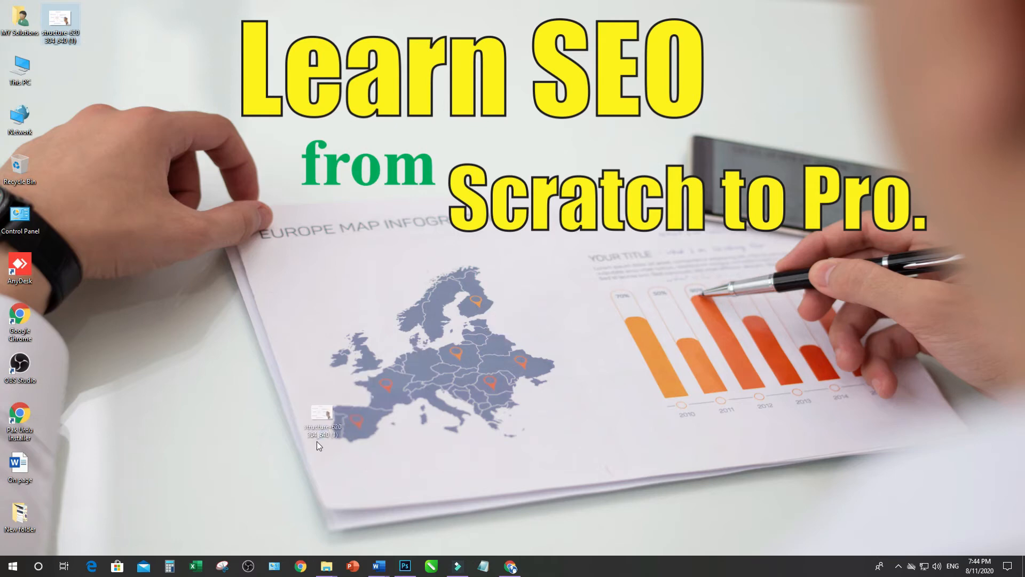
{"action": "left_click_drag", "start_coordinate": [397, 530], "coordinate": [437, 337]}
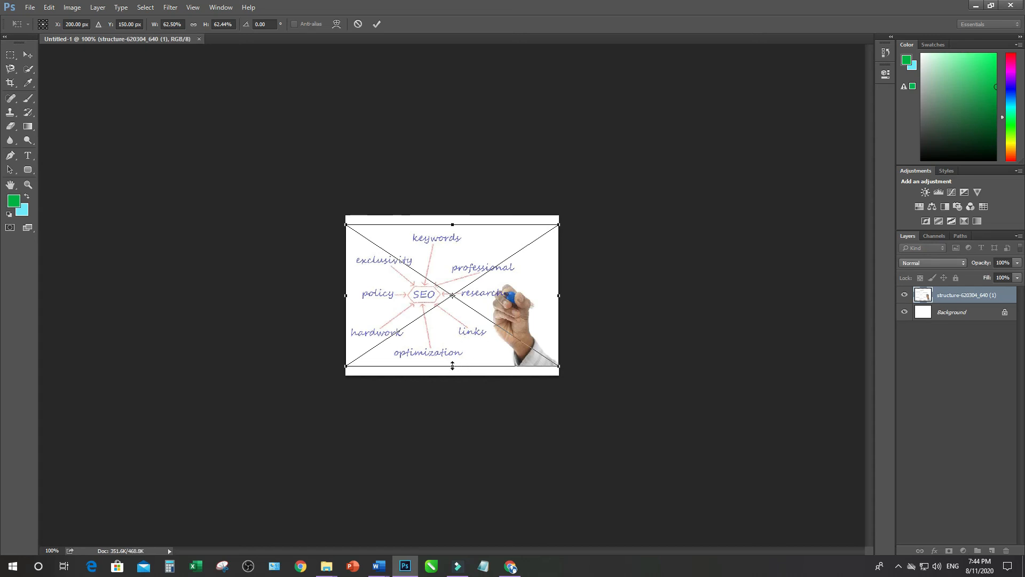
{"action": "left_click_drag", "start_coordinate": [452, 366], "coordinate": [453, 375]}
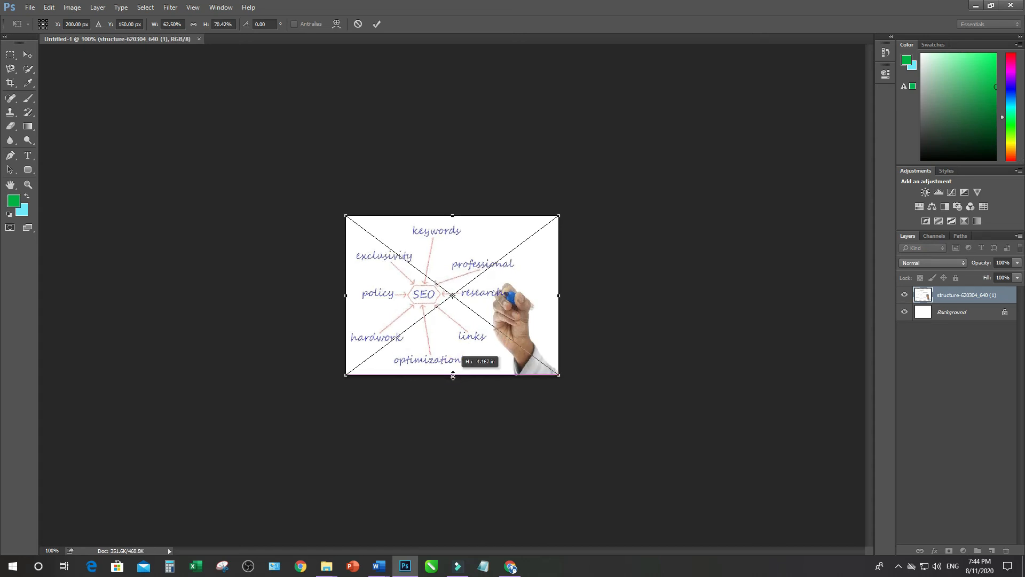
{"action": "key", "text": "Return"}
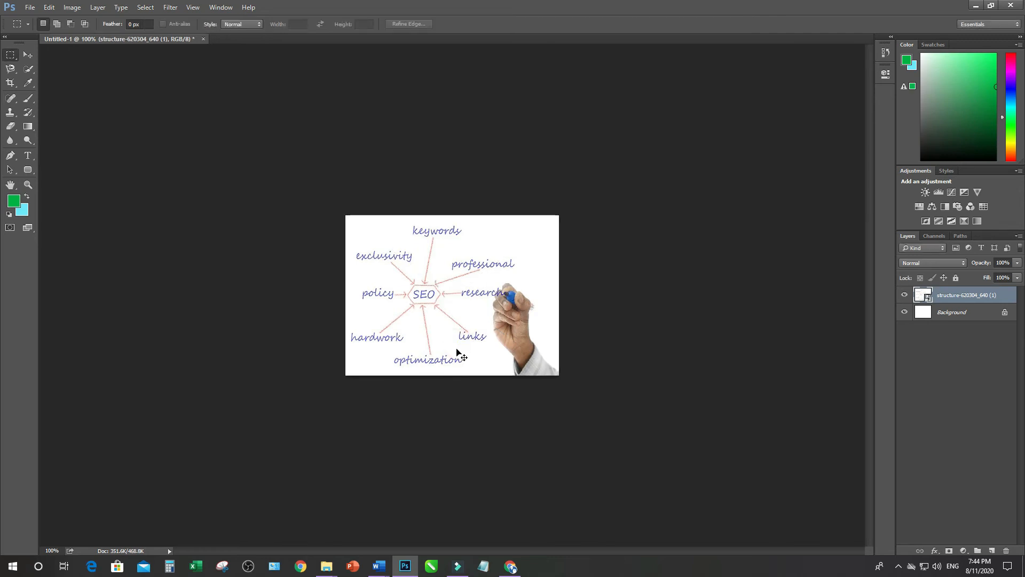
Save the resized SEO diagram to the desktop as a PNG file named image
{"action": "key", "text": "ctrl+s"}
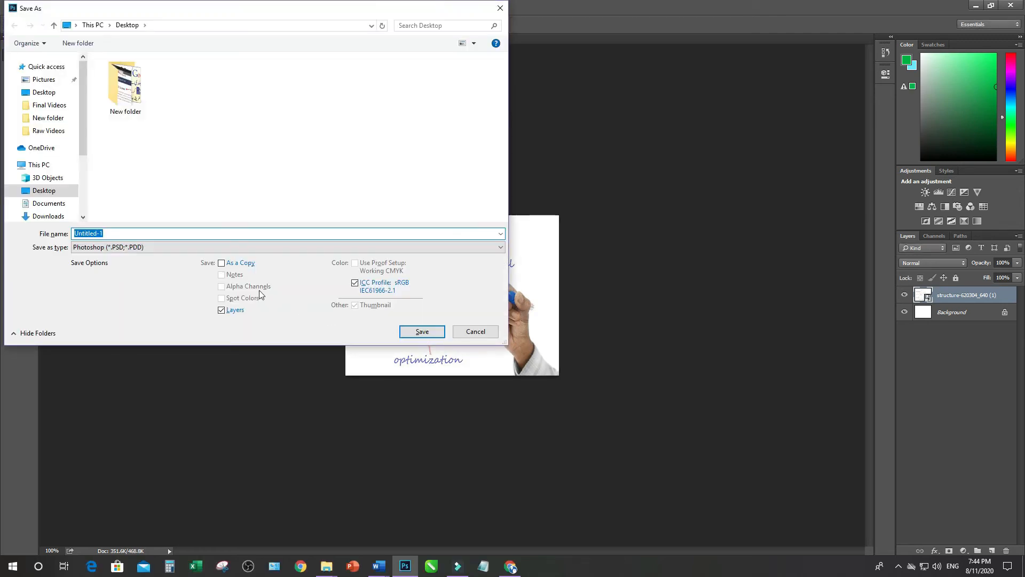
{"action": "type", "text": "image"}
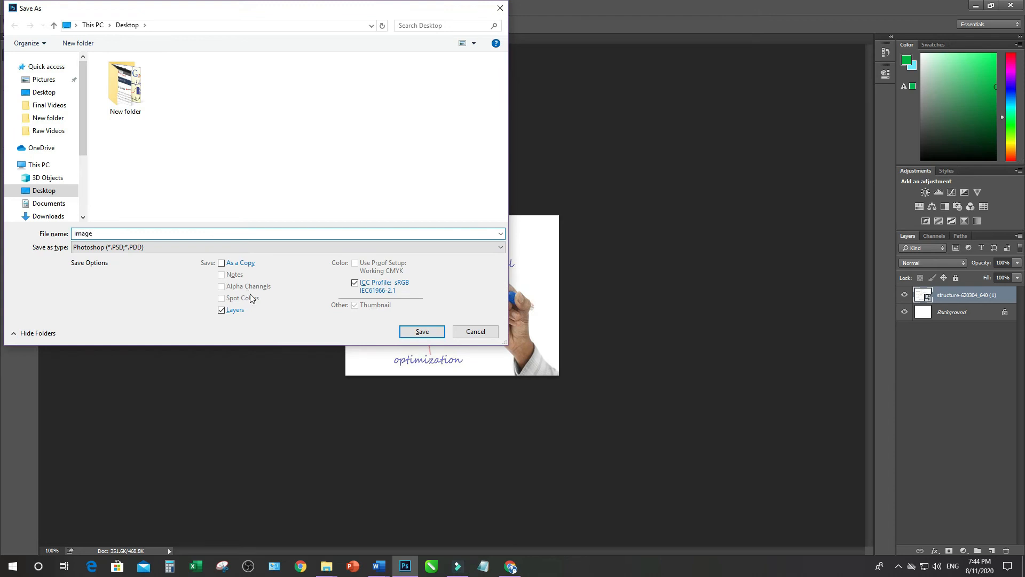
{"action": "left_click", "coordinate": [181, 248]}
{"action": "left_click", "coordinate": [150, 387]}
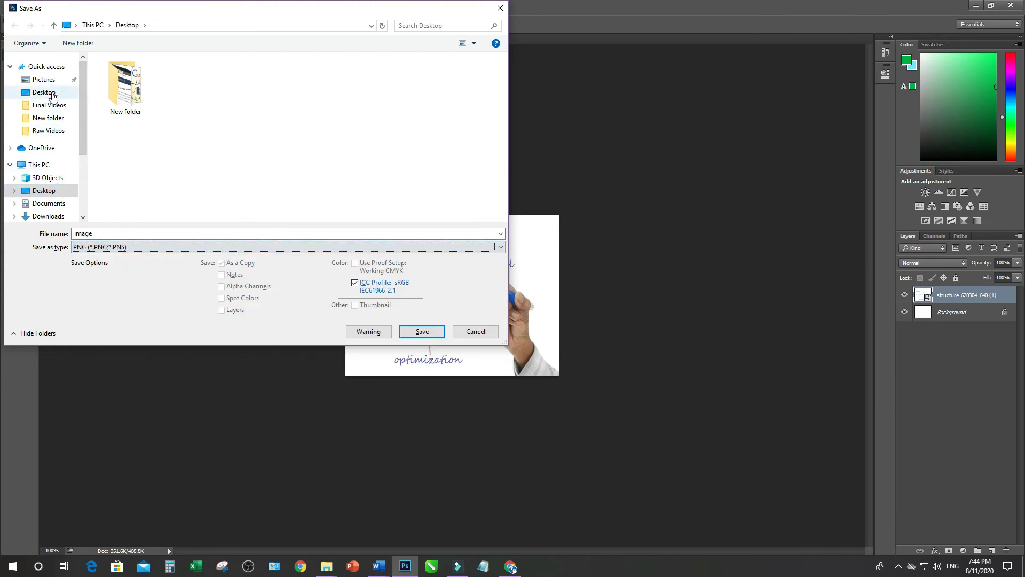
{"action": "left_click", "coordinate": [44, 93]}
{"action": "left_click", "coordinate": [422, 331]}
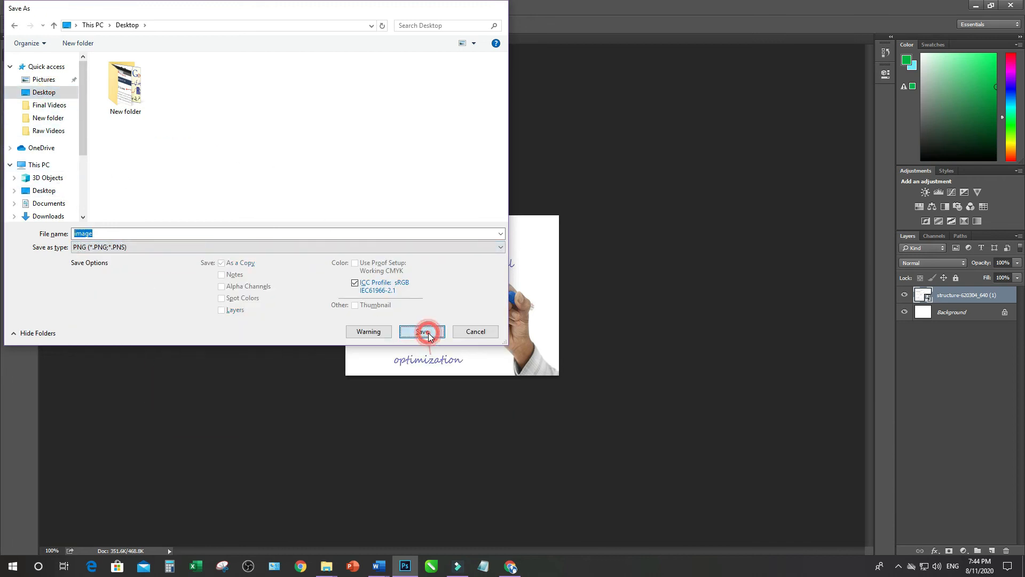
{"action": "left_click", "coordinate": [547, 178]}
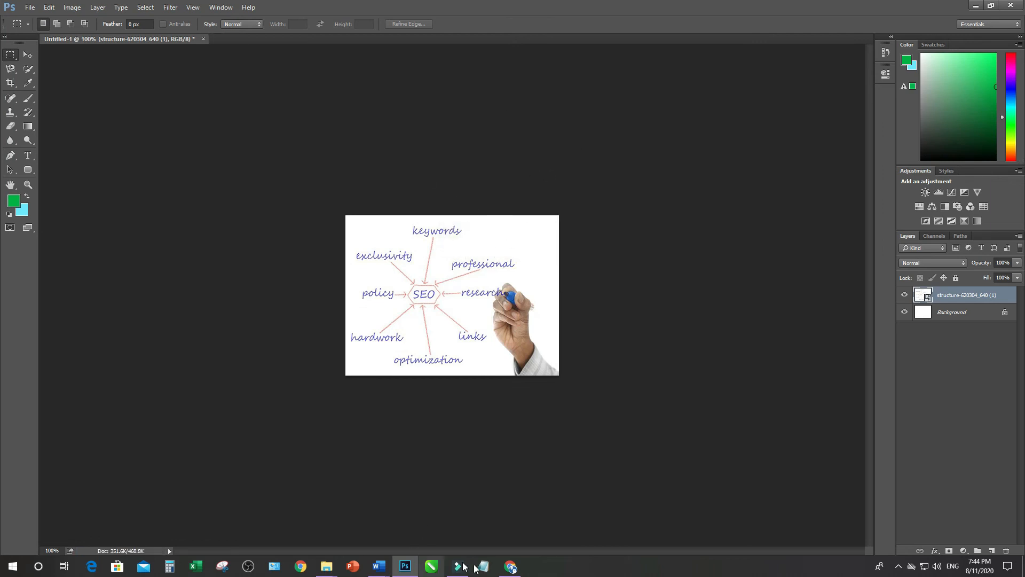
Switch to the WordPress editor in Chrome and upload the saved PNG from the desktop into the empty image block
{"action": "left_click", "coordinate": [511, 566]}
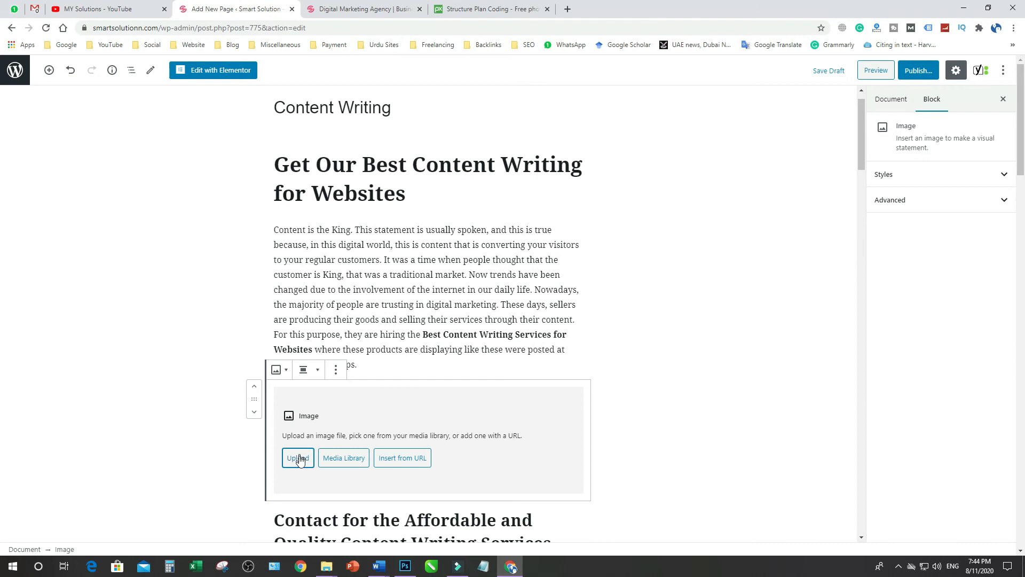
{"action": "left_click", "coordinate": [300, 460]}
{"action": "left_click", "coordinate": [186, 105]}
{"action": "left_click", "coordinate": [264, 254]}
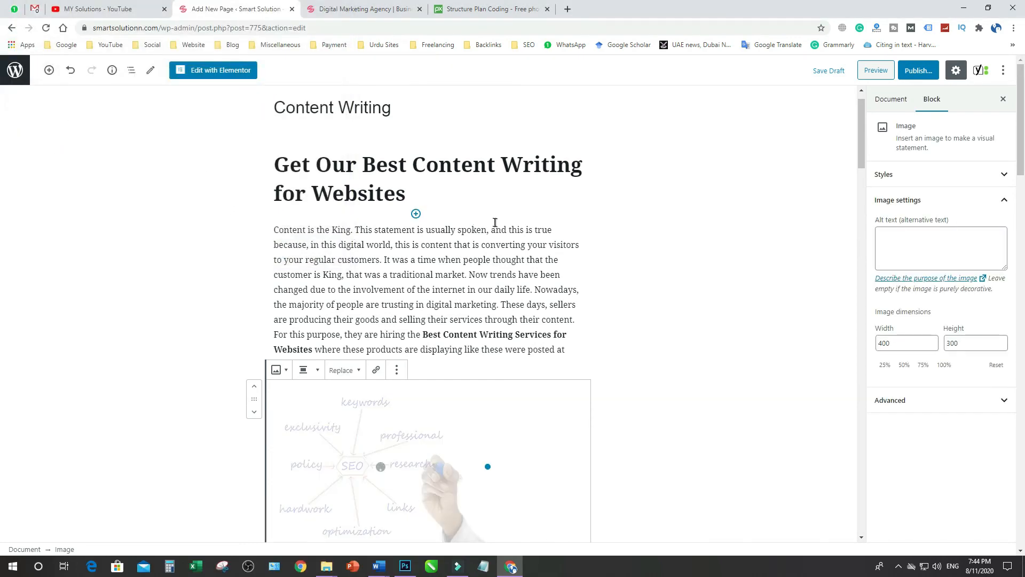
Center-align the SEO diagram image and set its alt text to "content writing"
{"action": "scroll", "coordinate": [495, 222], "scroll_direction": "down", "scroll_amount": 4}
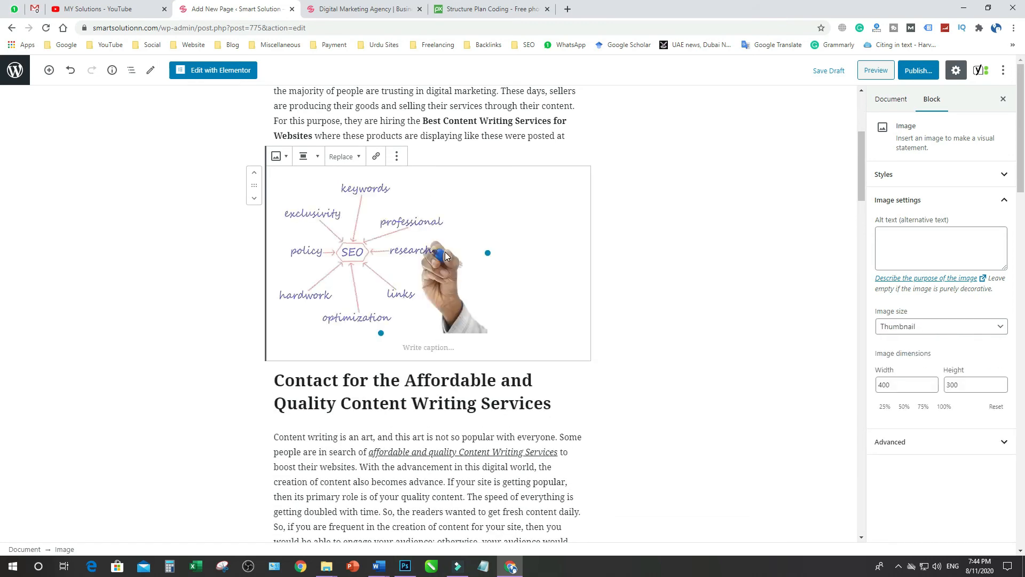
{"action": "left_click", "coordinate": [318, 156]}
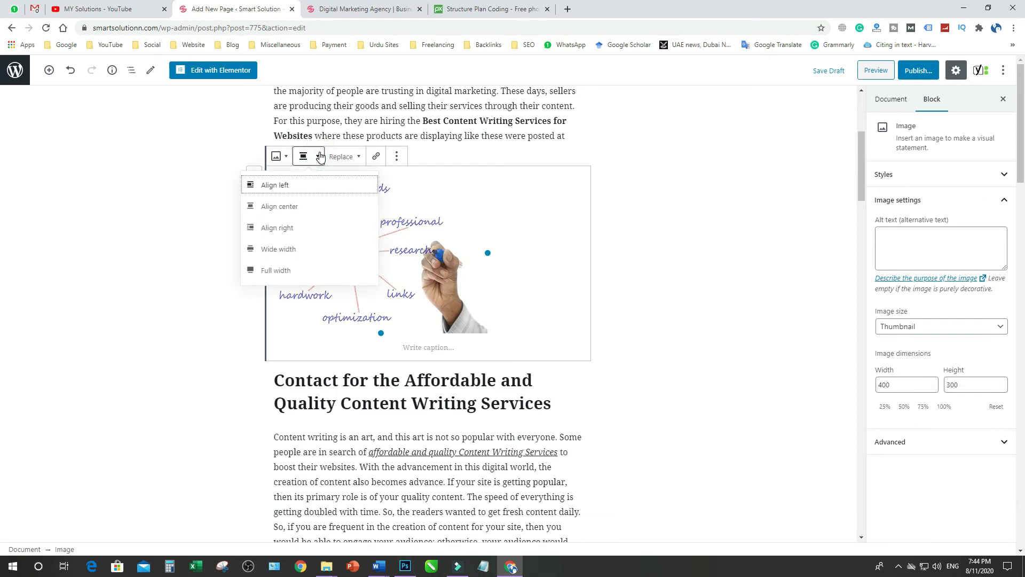
{"action": "left_click", "coordinate": [289, 212]}
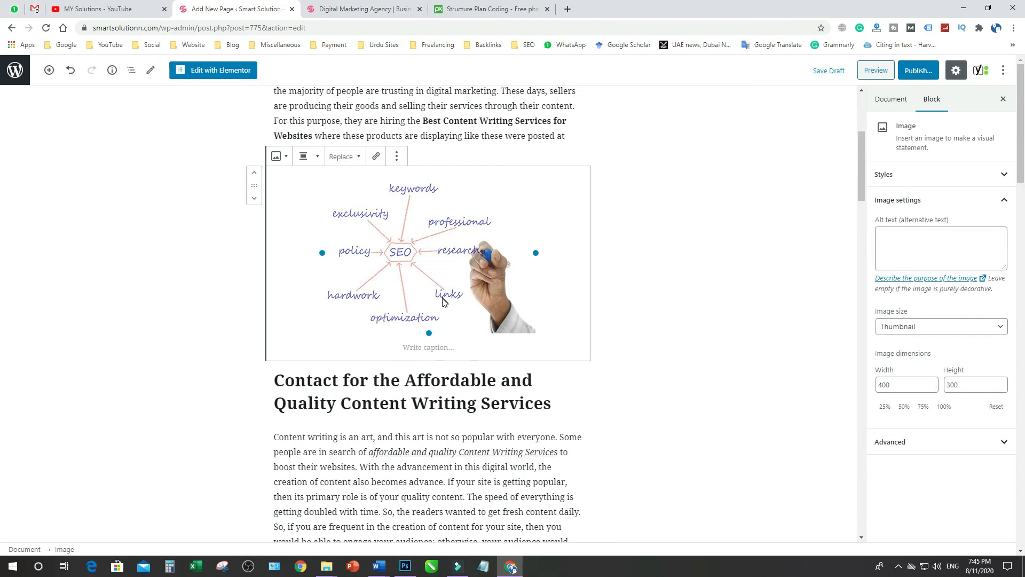
{"action": "left_click", "coordinate": [900, 235]}
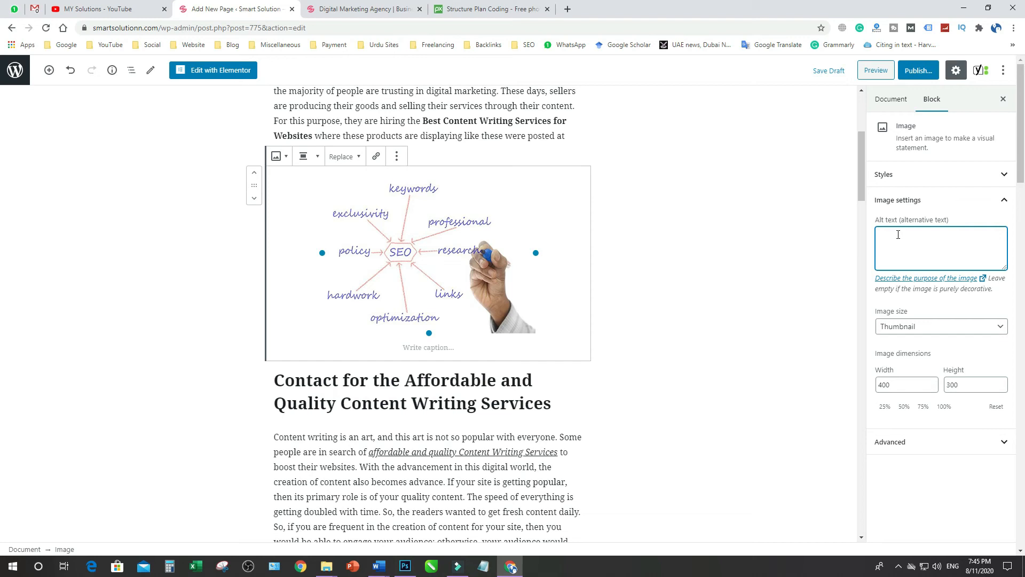
{"action": "type", "text": "tent writing"}
Review the article around the new image and examine the Yoast readability and SEO results and the Google preview
{"action": "scroll", "coordinate": [790, 263], "scroll_direction": "down", "scroll_amount": 4}
{"action": "scroll", "coordinate": [789, 263], "scroll_direction": "down", "scroll_amount": 4}
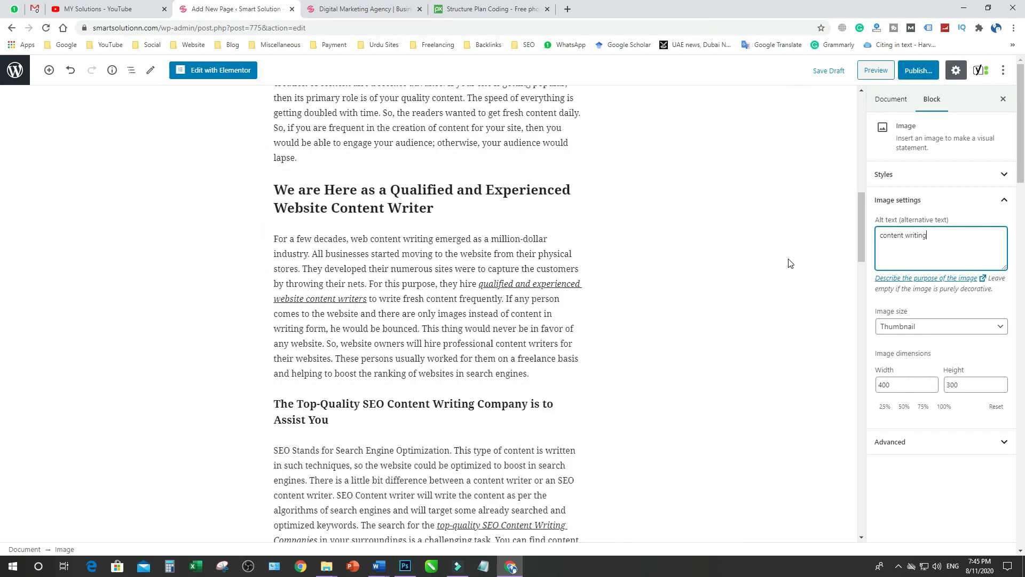
{"action": "scroll", "coordinate": [649, 272], "scroll_direction": "up", "scroll_amount": 5}
{"action": "scroll", "coordinate": [650, 272], "scroll_direction": "up", "scroll_amount": 2}
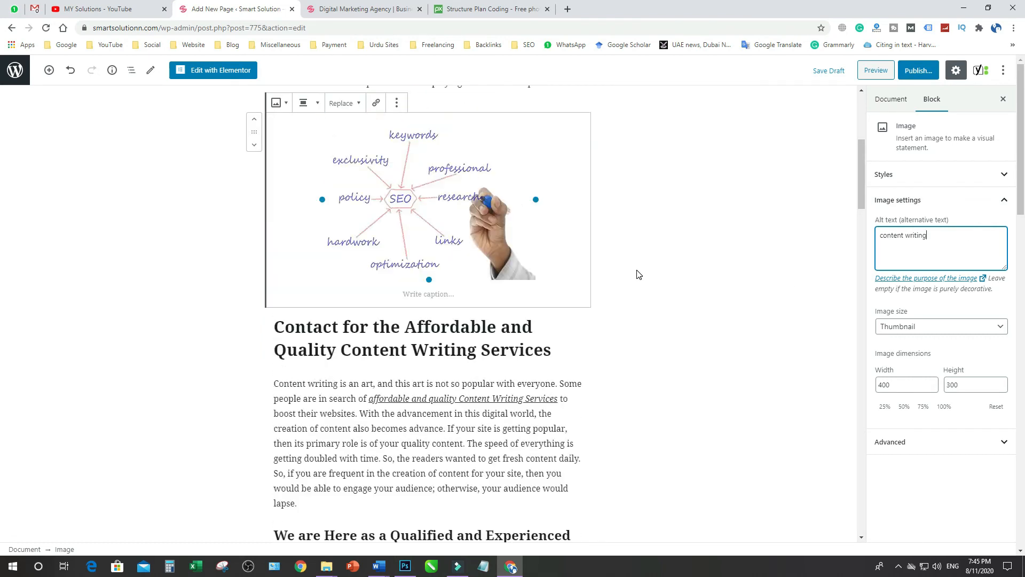
{"action": "left_click", "coordinate": [432, 436]}
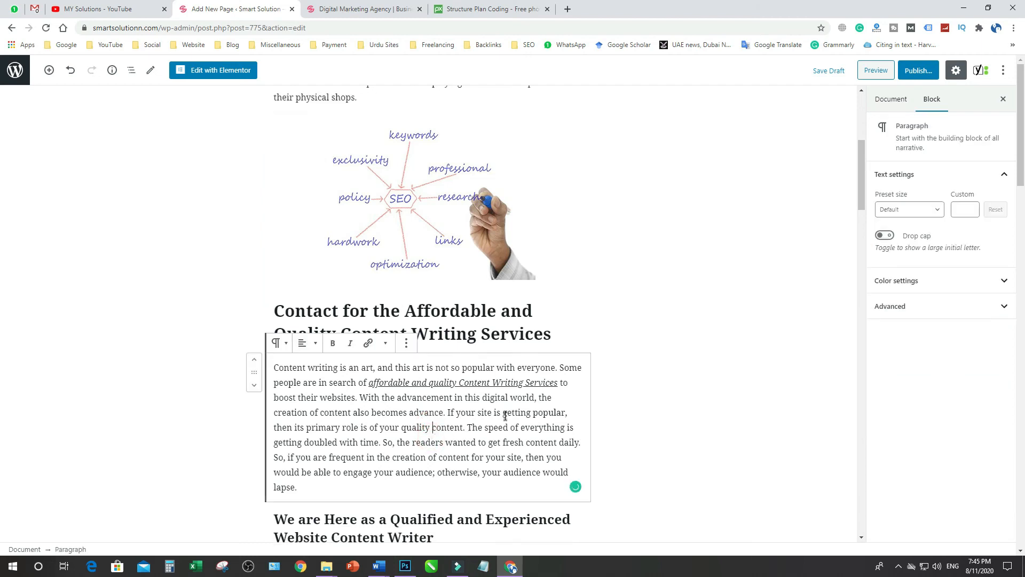
{"action": "scroll", "coordinate": [735, 226], "scroll_direction": "down", "scroll_amount": 13}
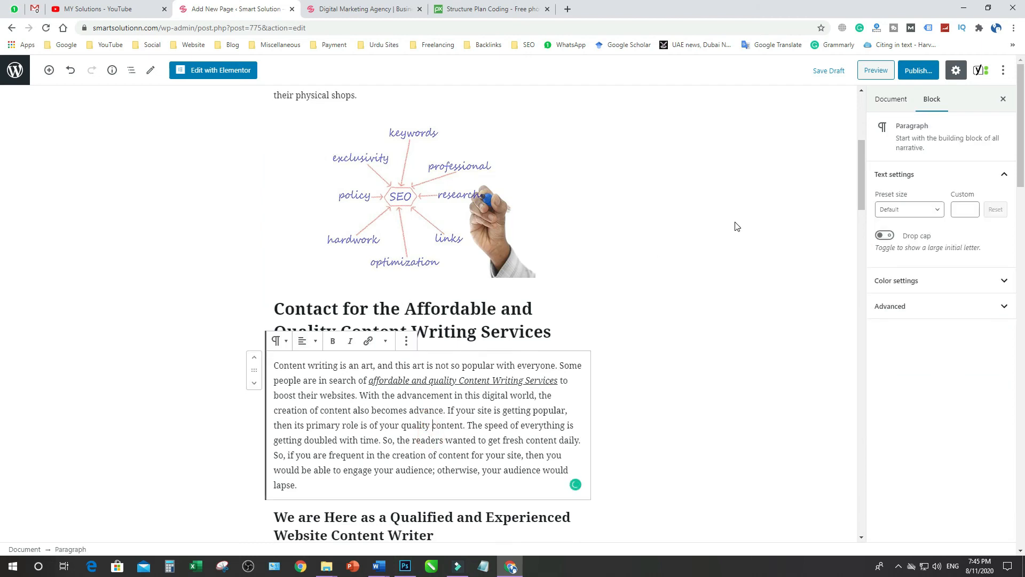
{"action": "scroll", "coordinate": [736, 225], "scroll_direction": "down", "scroll_amount": 12}
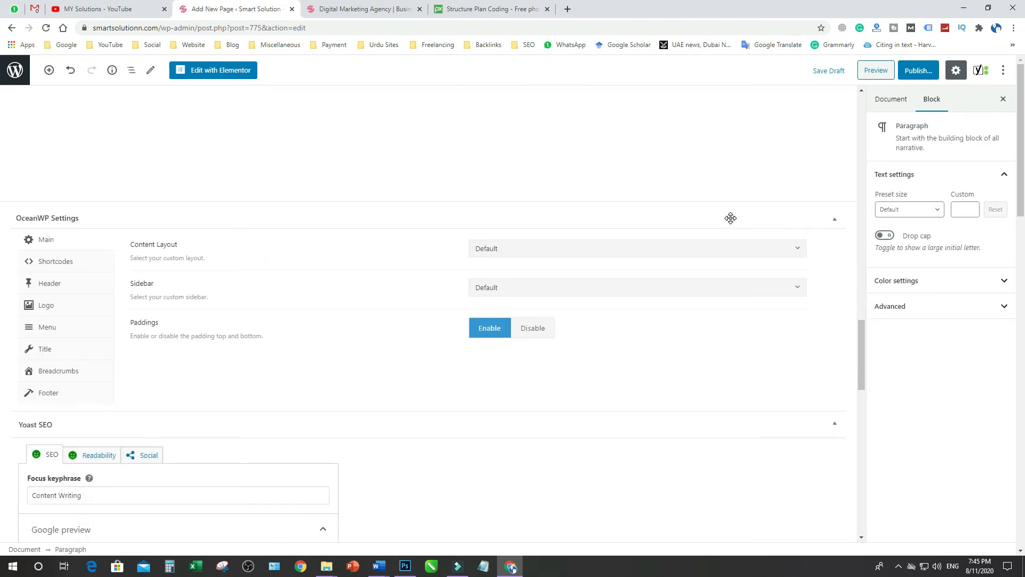
{"action": "scroll", "coordinate": [730, 218], "scroll_direction": "down", "scroll_amount": 3}
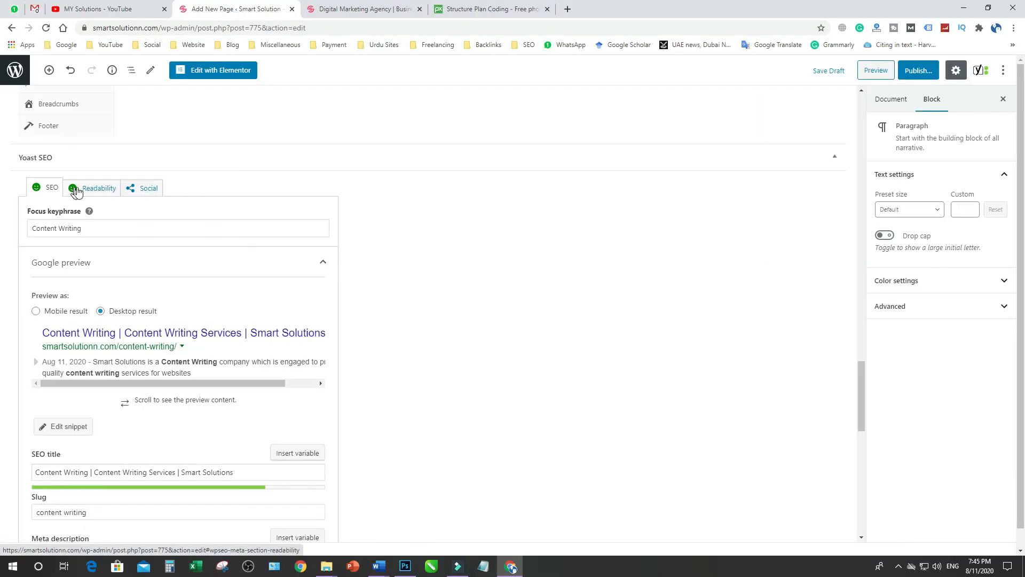
{"action": "left_click", "coordinate": [77, 190]}
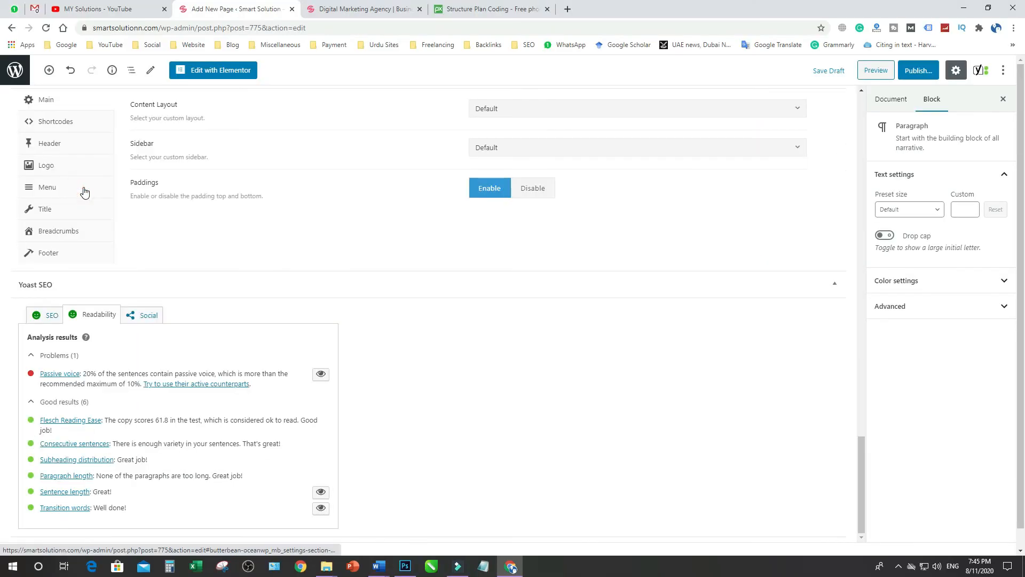
{"action": "left_click", "coordinate": [44, 314]}
{"action": "scroll", "coordinate": [438, 367], "scroll_direction": "down", "scroll_amount": 5}
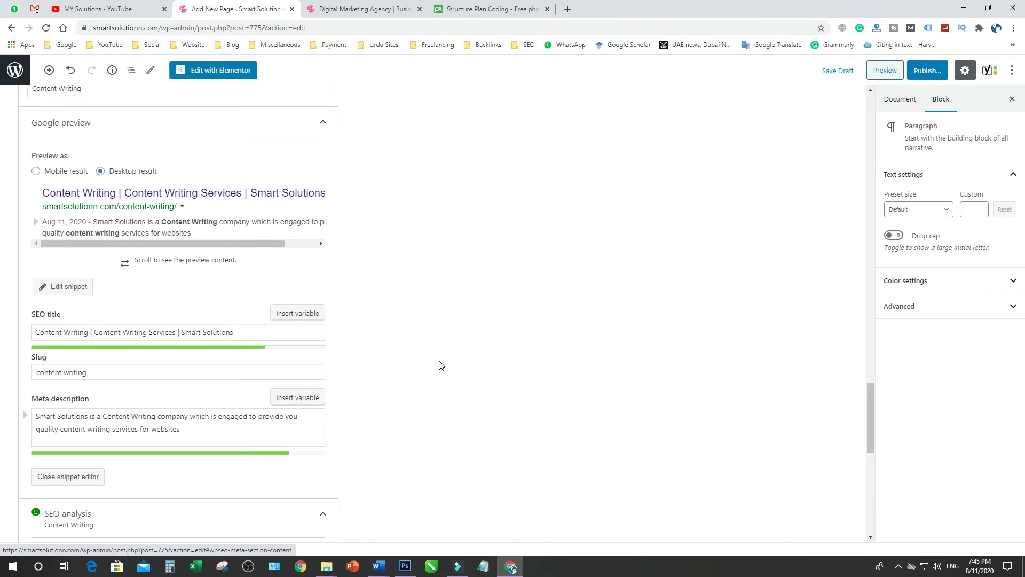
Publish the Content Writing page immediately with public visibility
{"action": "scroll", "coordinate": [439, 366], "scroll_direction": "up", "scroll_amount": 10}
{"action": "scroll", "coordinate": [439, 367], "scroll_direction": "up", "scroll_amount": 10}
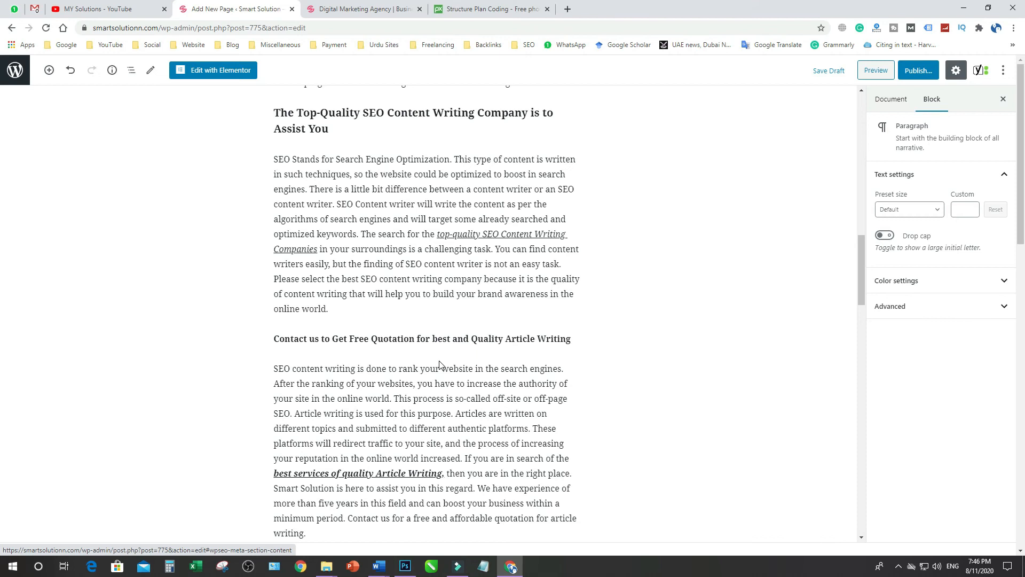
{"action": "scroll", "coordinate": [438, 367], "scroll_direction": "up", "scroll_amount": 8}
{"action": "scroll", "coordinate": [439, 366], "scroll_direction": "up", "scroll_amount": 7}
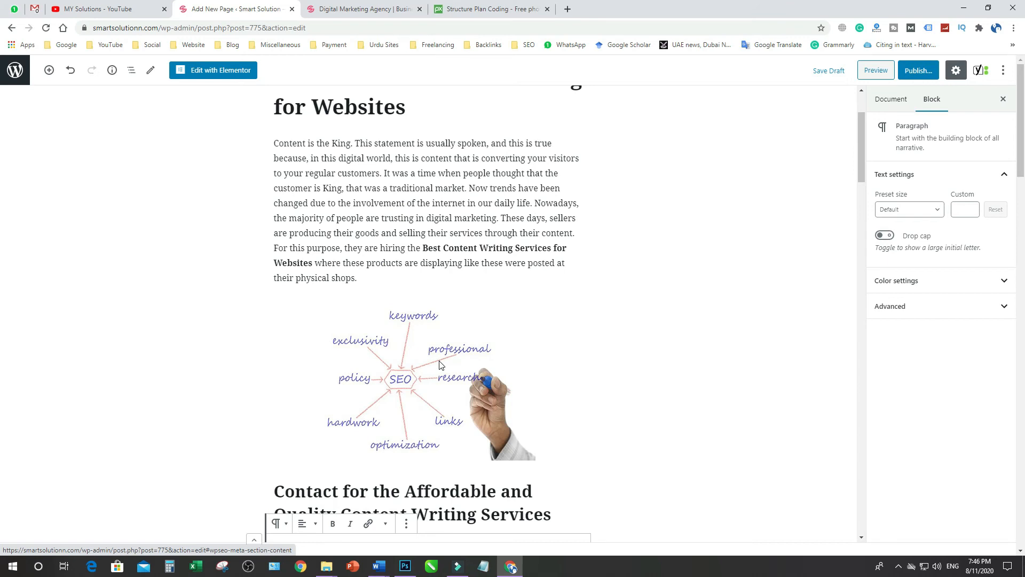
{"action": "scroll", "coordinate": [440, 365], "scroll_direction": "up", "scroll_amount": 2}
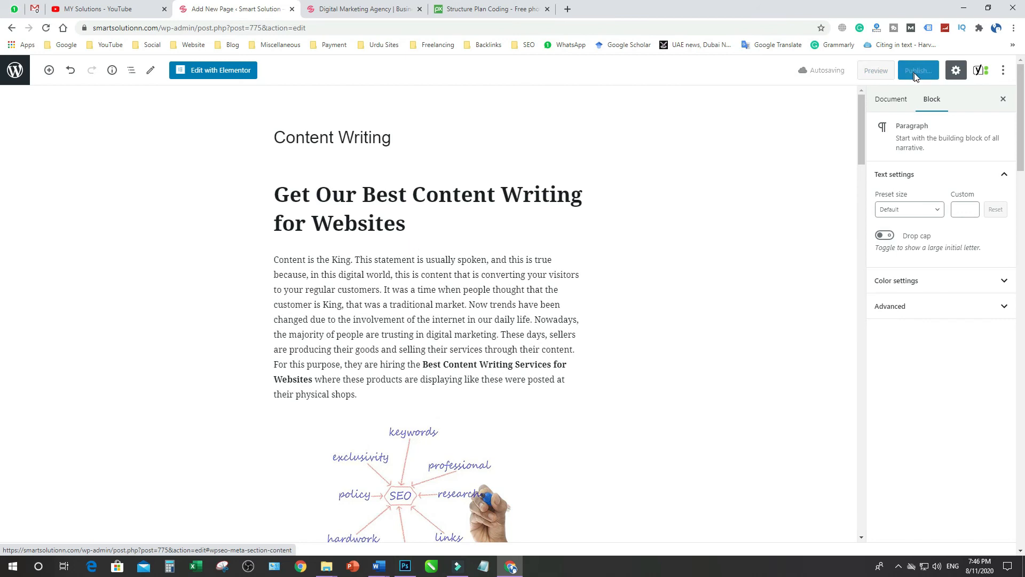
{"action": "left_click", "coordinate": [519, 320]}
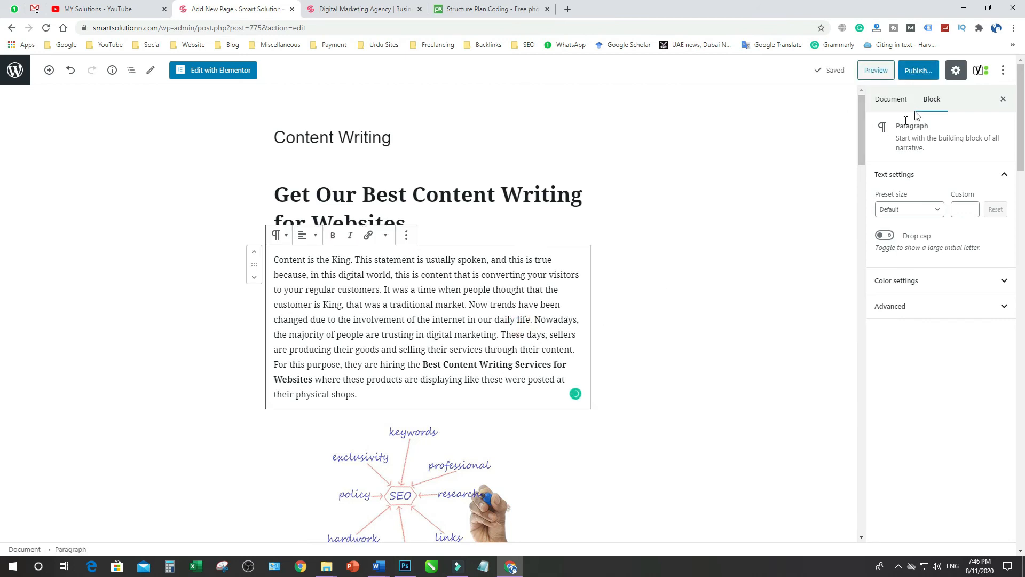
{"action": "left_click", "coordinate": [918, 72]}
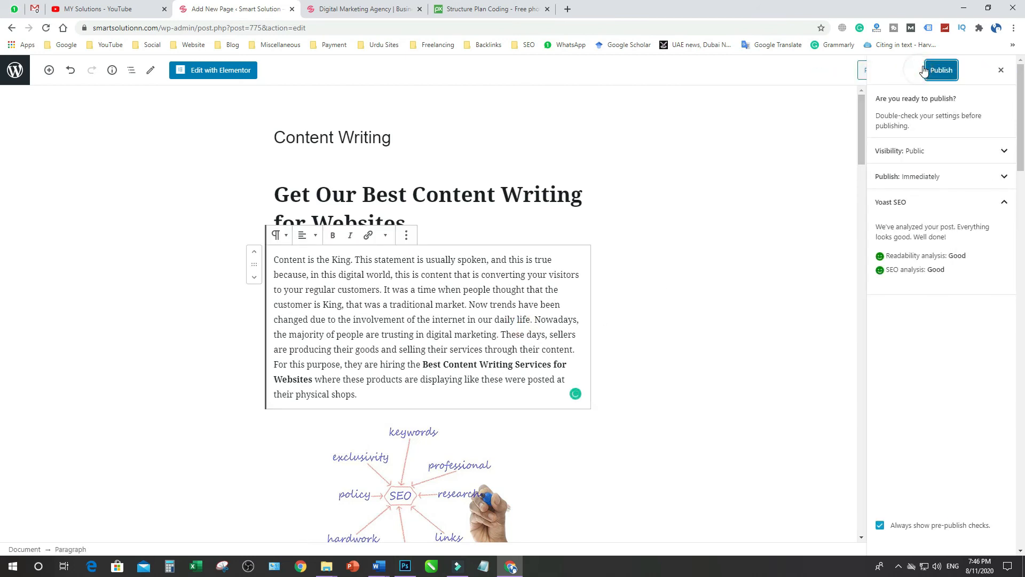
{"action": "left_click", "coordinate": [939, 74]}
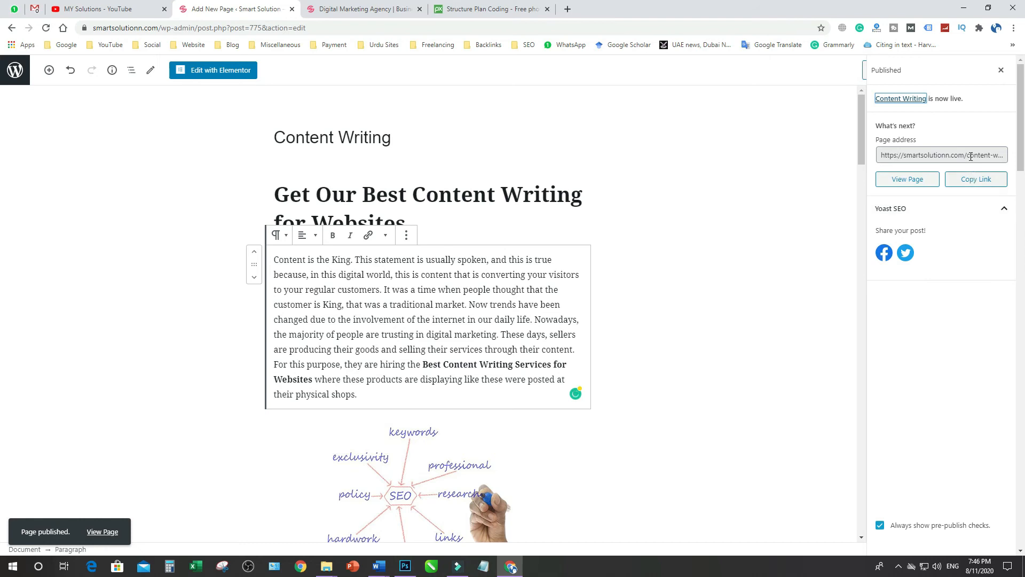
Open the published Content Writing page and examine its headings, text, centered image and footer
{"action": "left_click", "coordinate": [910, 184]}
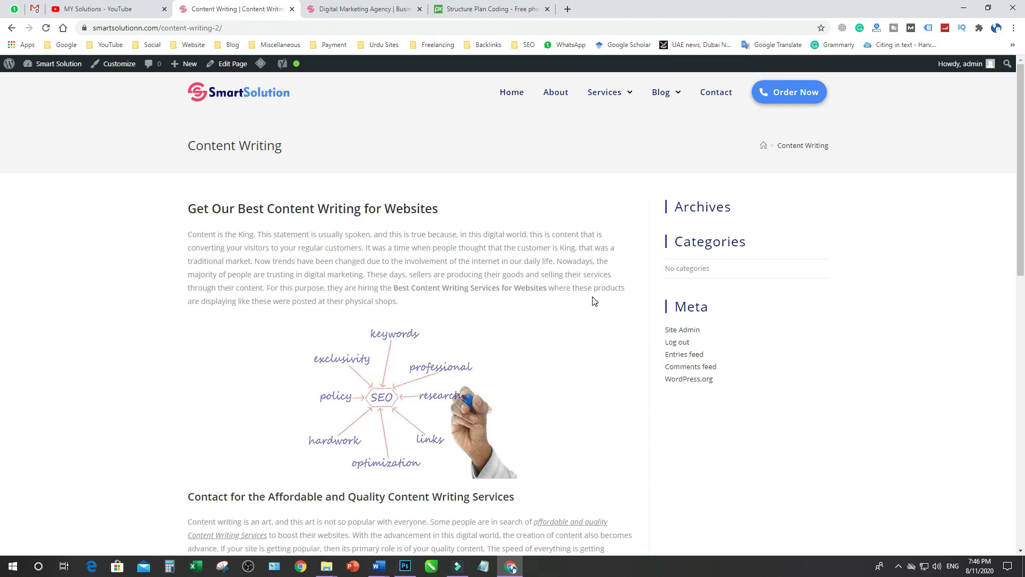
{"action": "scroll", "coordinate": [594, 301], "scroll_direction": "down", "scroll_amount": 10}
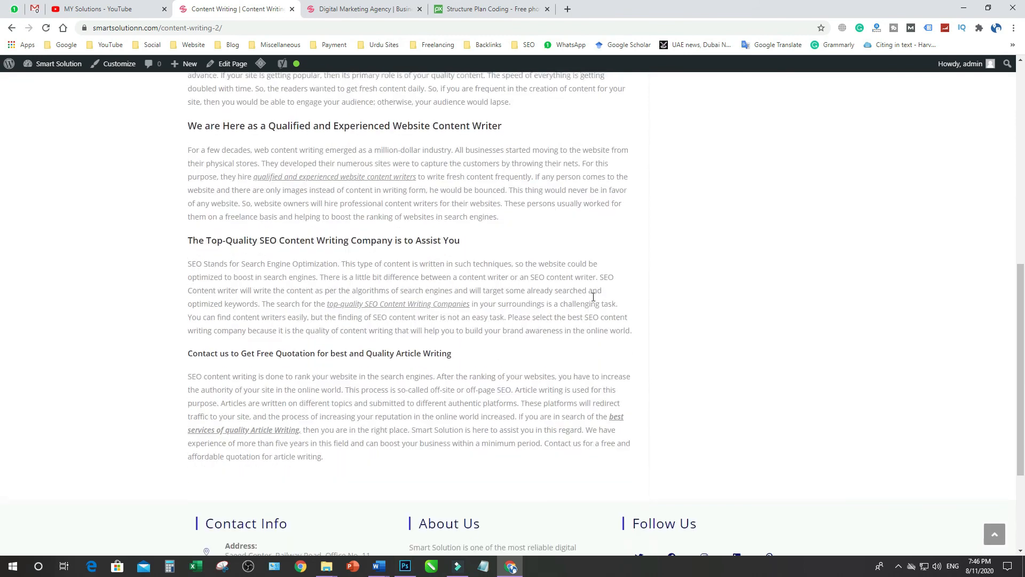
{"action": "scroll", "coordinate": [594, 301], "scroll_direction": "down", "scroll_amount": 2}
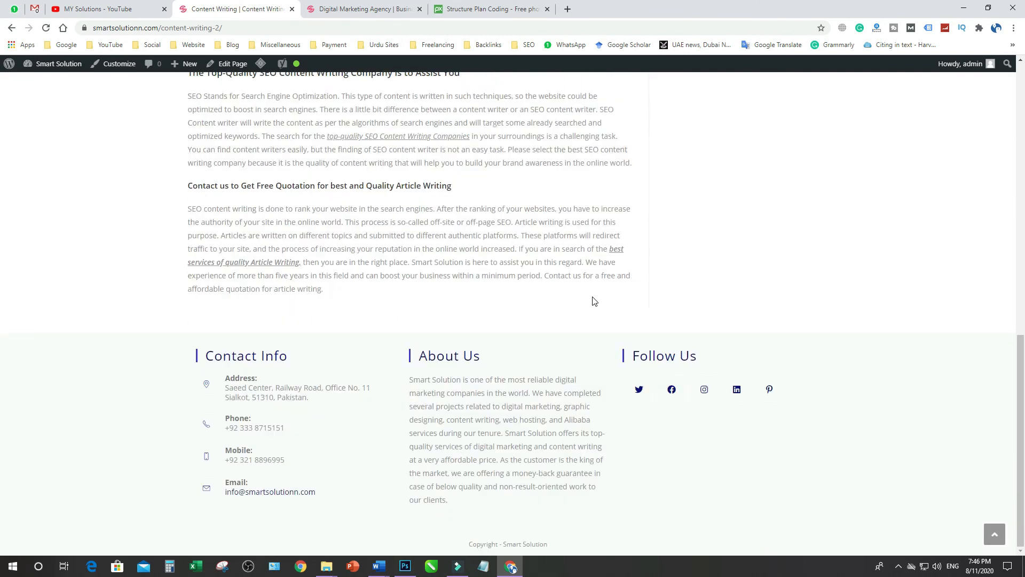
{"action": "scroll", "coordinate": [594, 301], "scroll_direction": "up", "scroll_amount": 10}
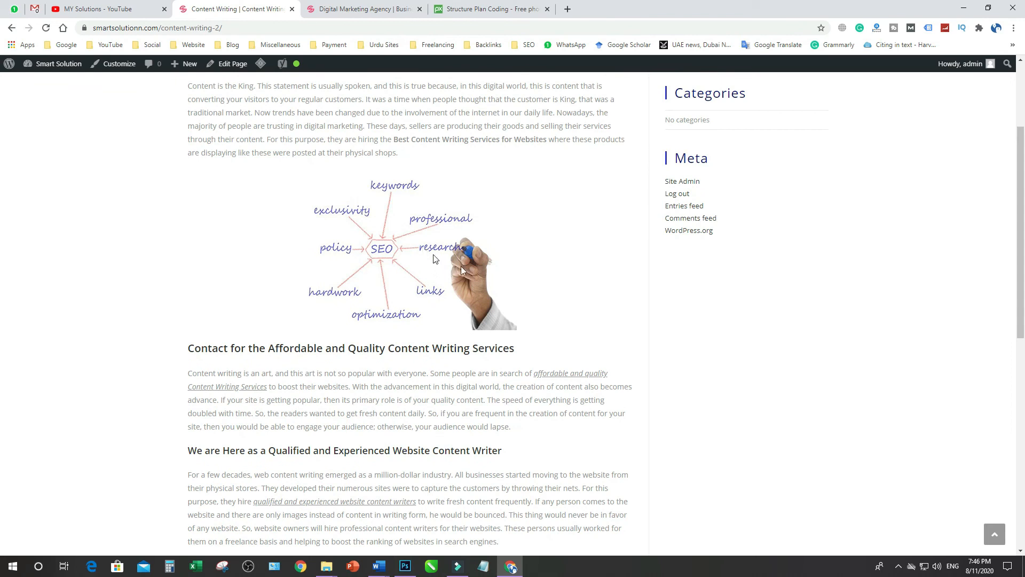
{"action": "scroll", "coordinate": [553, 286], "scroll_direction": "up", "scroll_amount": 3}
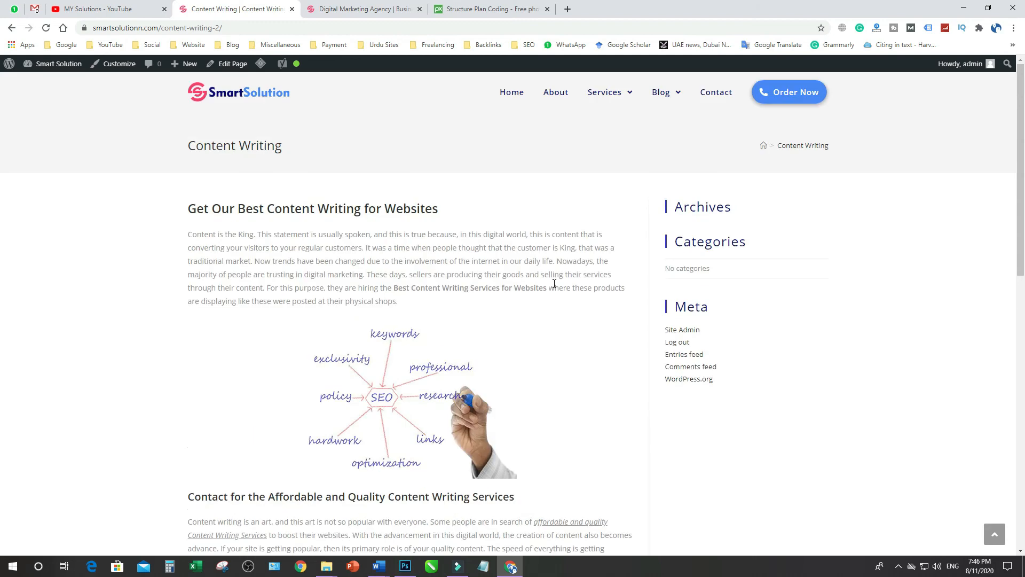
{"action": "scroll", "coordinate": [251, 373], "scroll_direction": "down", "scroll_amount": 12}
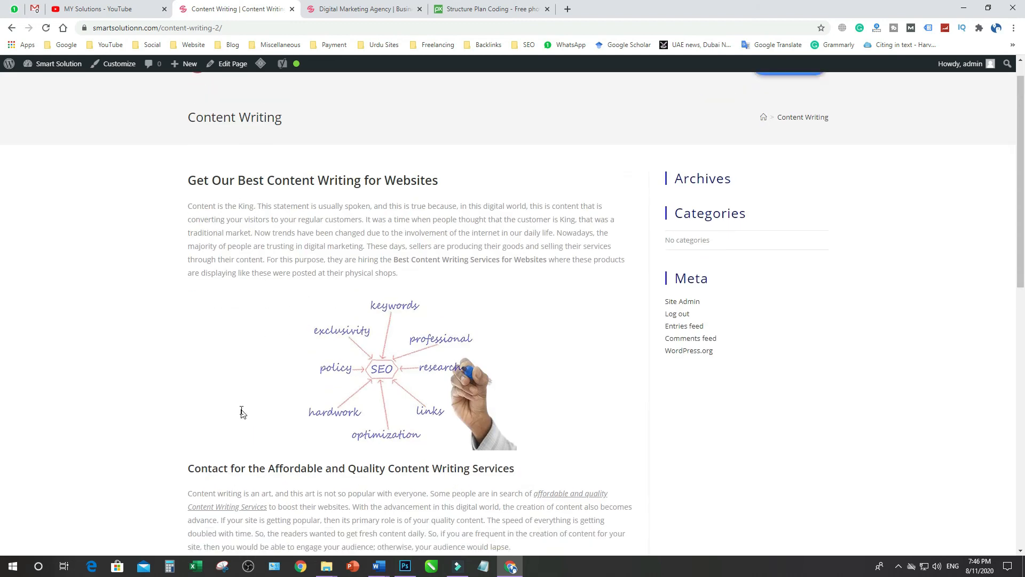
{"action": "scroll", "coordinate": [240, 409], "scroll_direction": "up", "scroll_amount": 15}
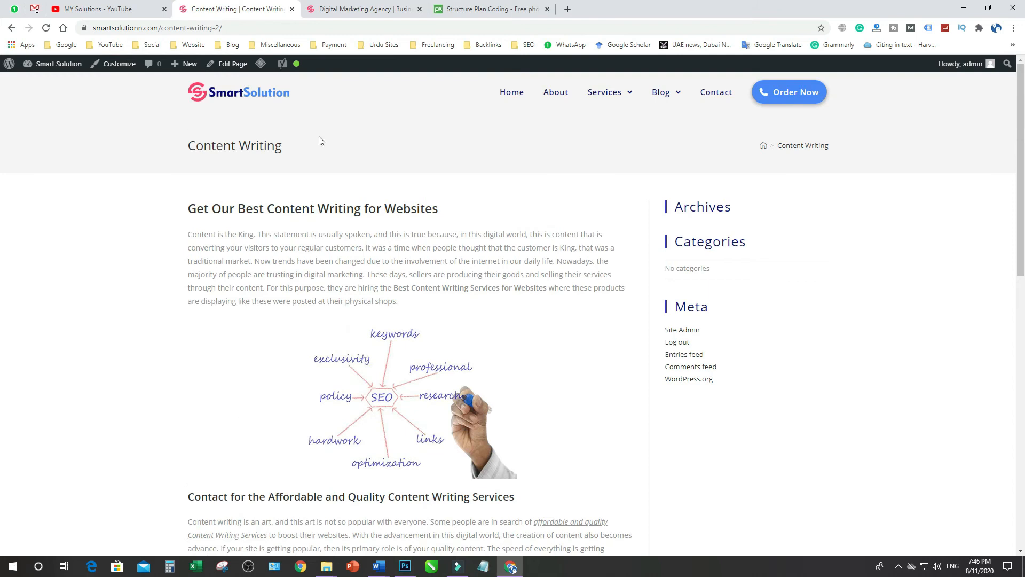
{"action": "mouse_move", "coordinate": [297, 66]}
Find Keyword Density in the Word on-page SEO checklist, and review the published Content Writing page's text for it in the browser
{"action": "key", "text": "alt+Tab"}
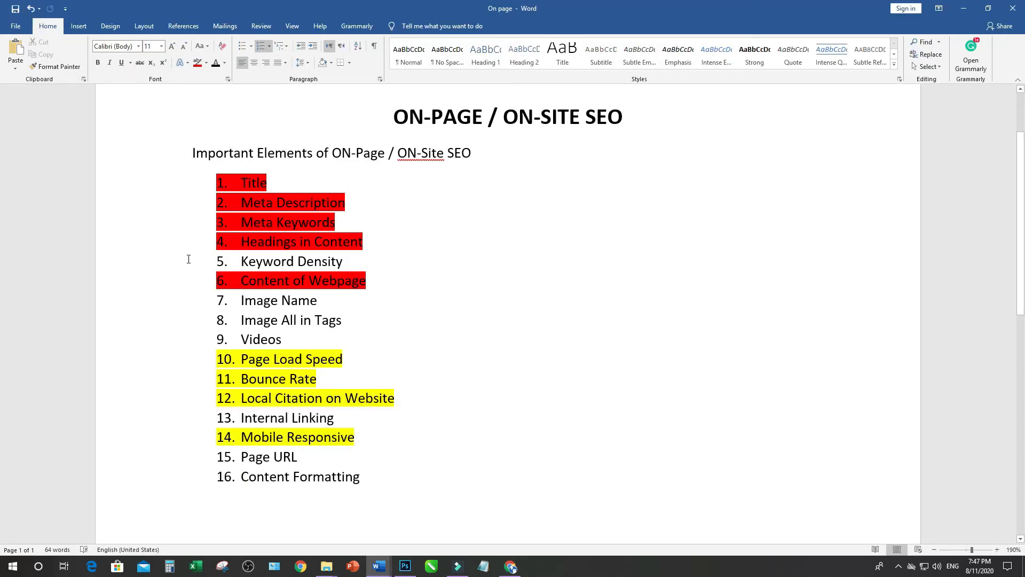
{"action": "left_click", "coordinate": [174, 265]}
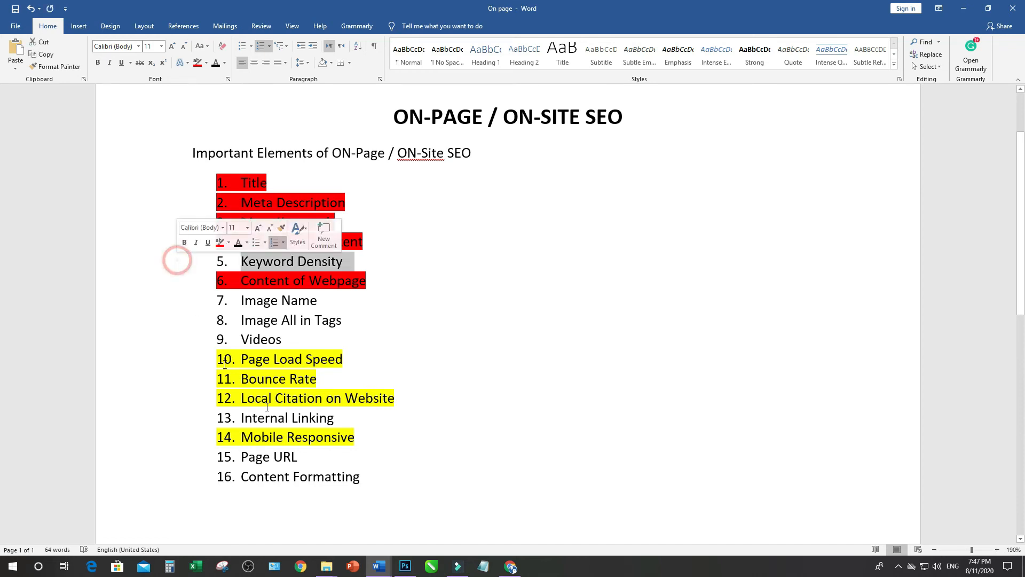
{"action": "left_click", "coordinate": [511, 566]}
{"action": "scroll", "coordinate": [507, 355], "scroll_direction": "down", "scroll_amount": 2}
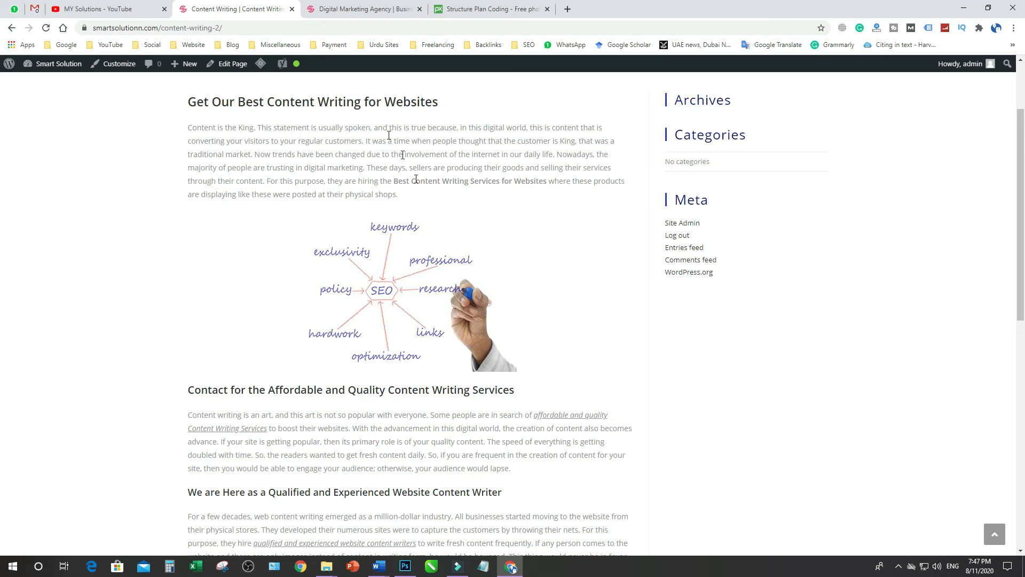
{"action": "scroll", "coordinate": [392, 422], "scroll_direction": "down", "scroll_amount": 5}
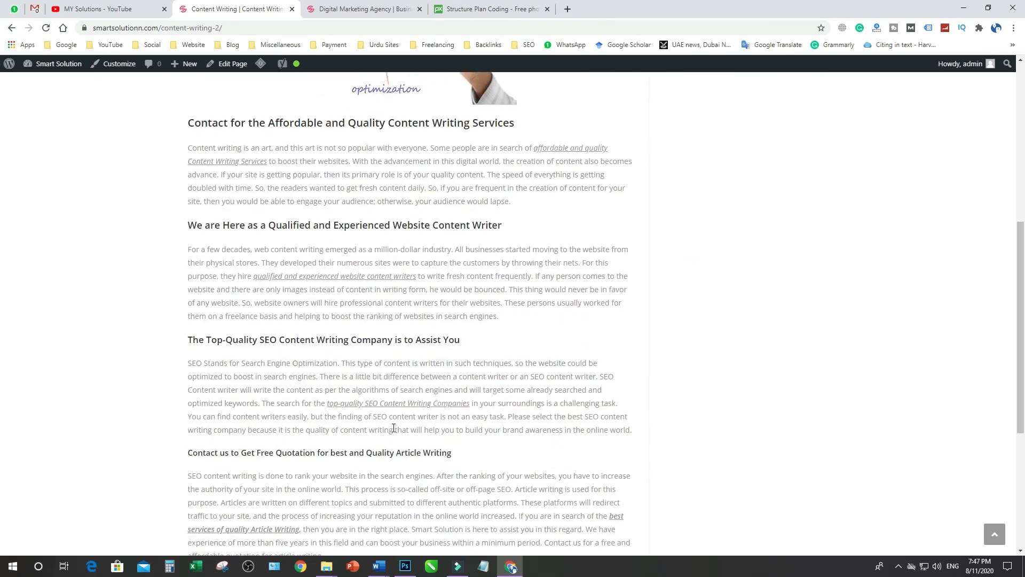
{"action": "scroll", "coordinate": [394, 427], "scroll_direction": "down", "scroll_amount": 3}
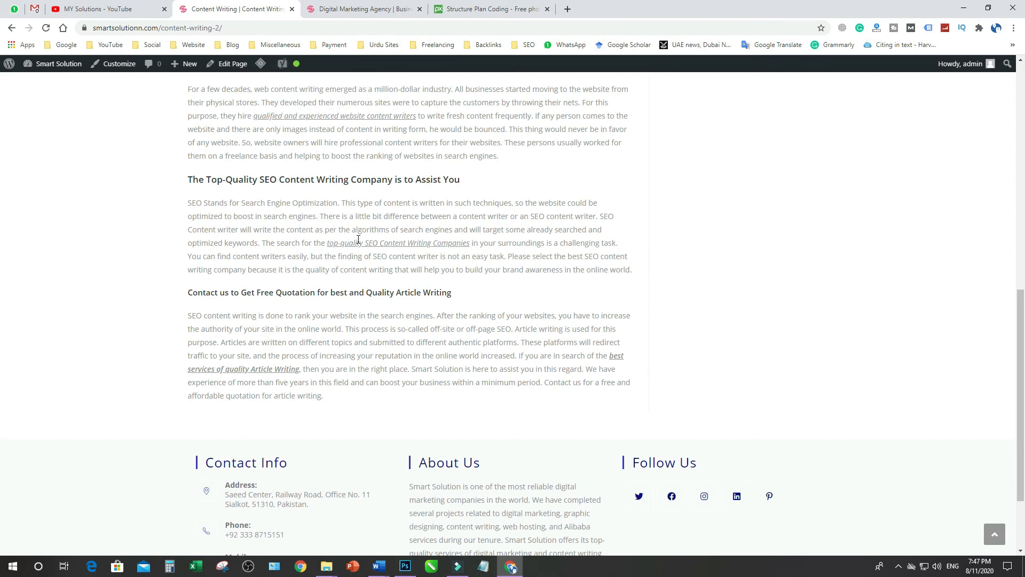
Highlight Keyword Density, Image Name and Image All in Tags in red in the Word on-page SEO checklist
{"action": "key", "text": "alt+Tab"}
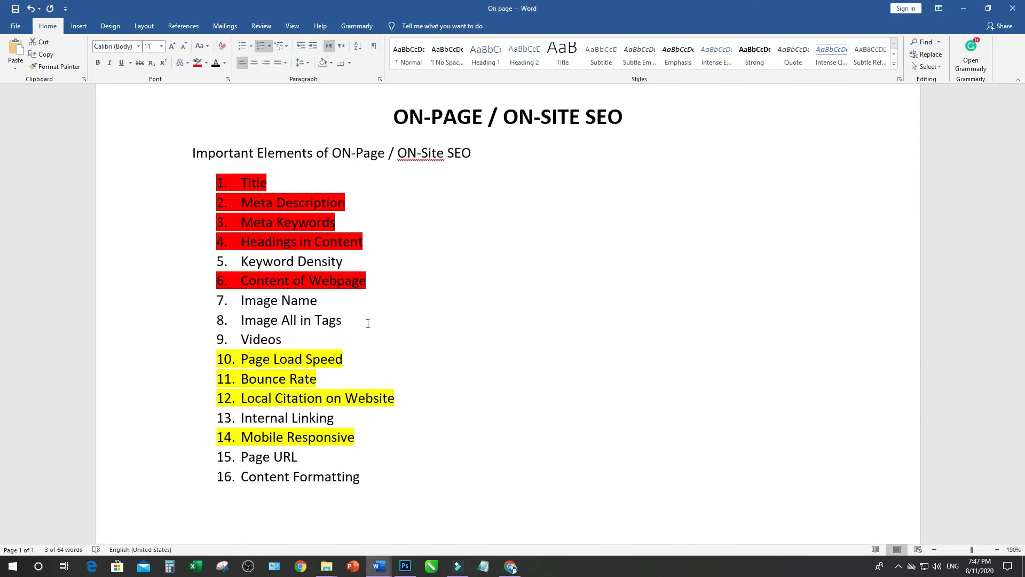
{"action": "left_click", "coordinate": [300, 311]}
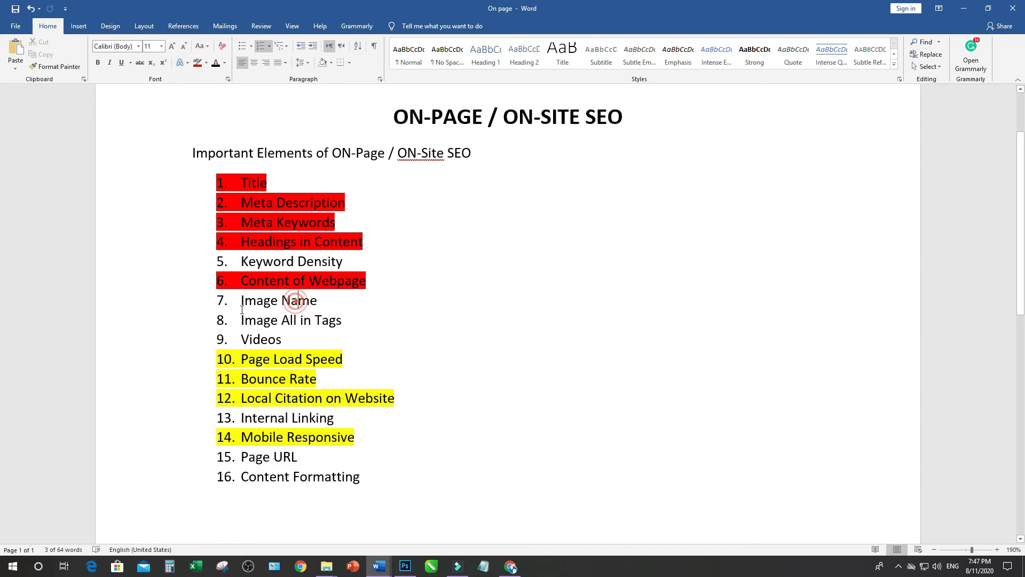
{"action": "left_click", "coordinate": [173, 304]}
{"action": "left_click", "coordinate": [189, 321]}
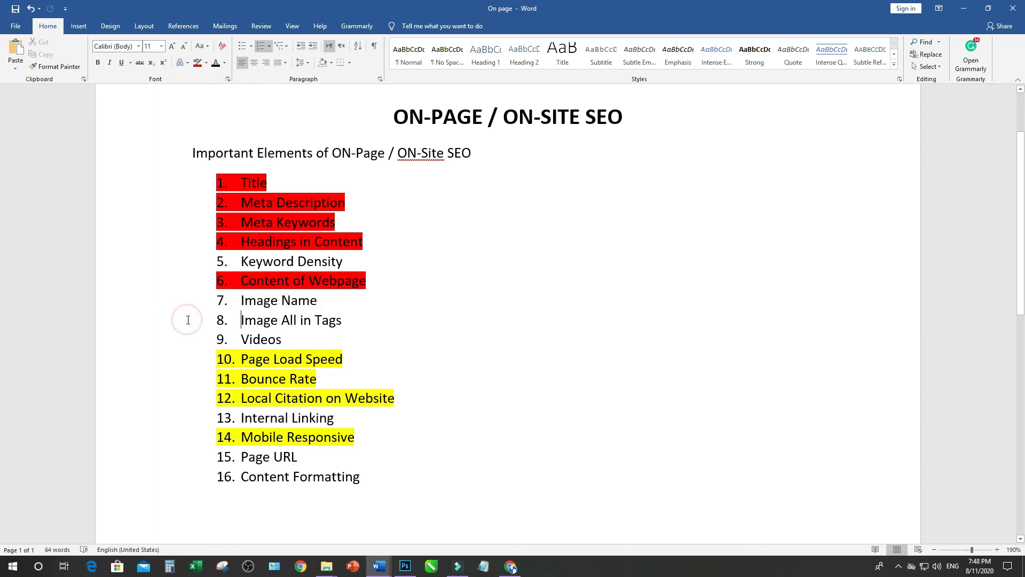
{"action": "left_click", "coordinate": [177, 262]}
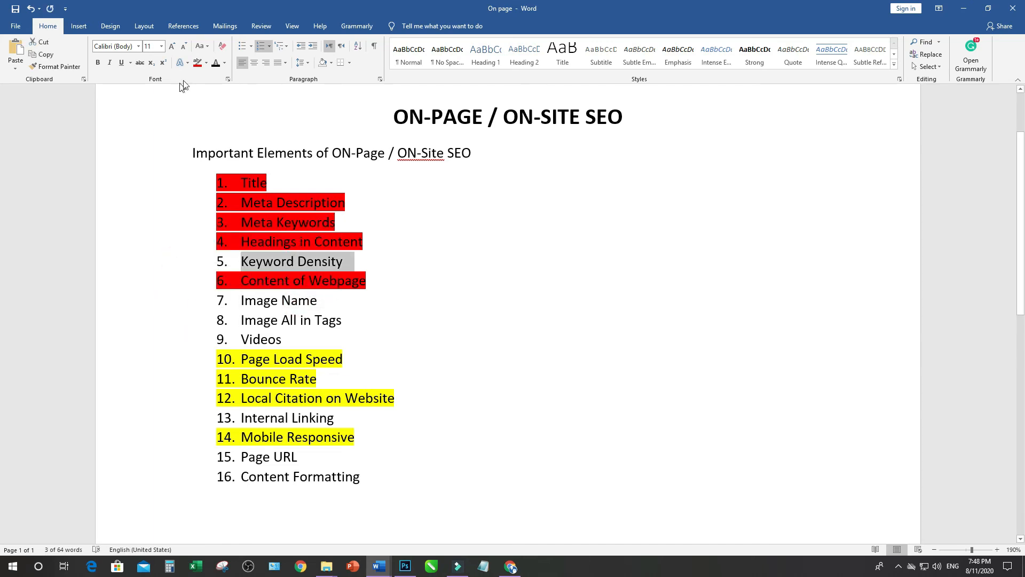
{"action": "left_click", "coordinate": [197, 62]}
{"action": "left_click", "coordinate": [181, 309]}
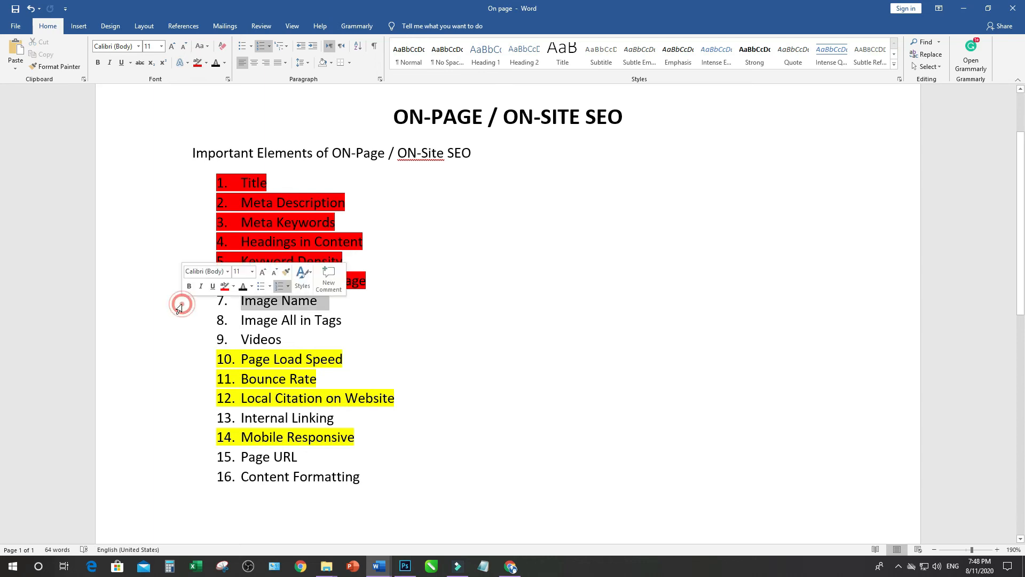
{"action": "left_click", "coordinate": [196, 63]}
{"action": "left_click", "coordinate": [208, 321]}
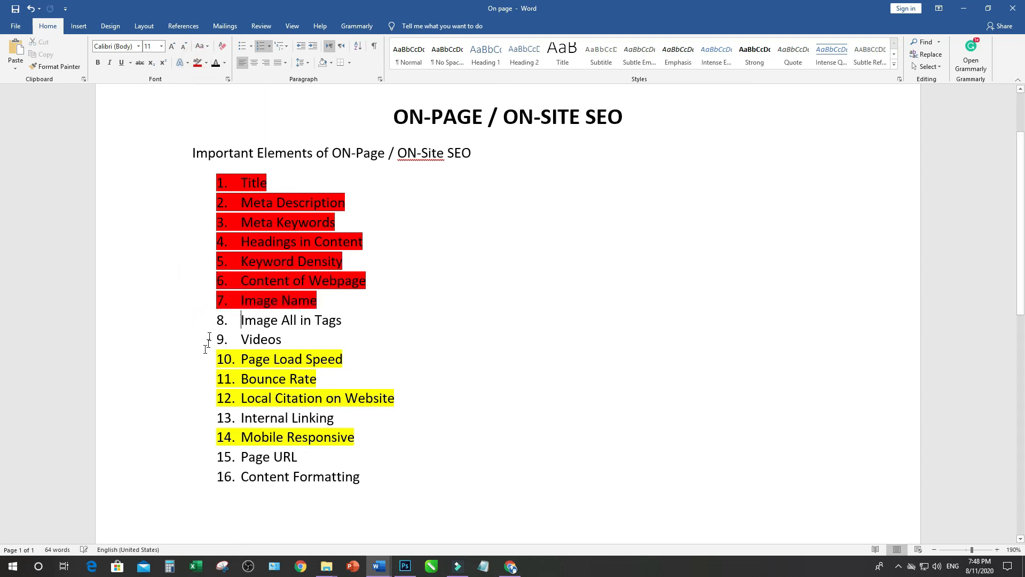
{"action": "left_click", "coordinate": [165, 323]}
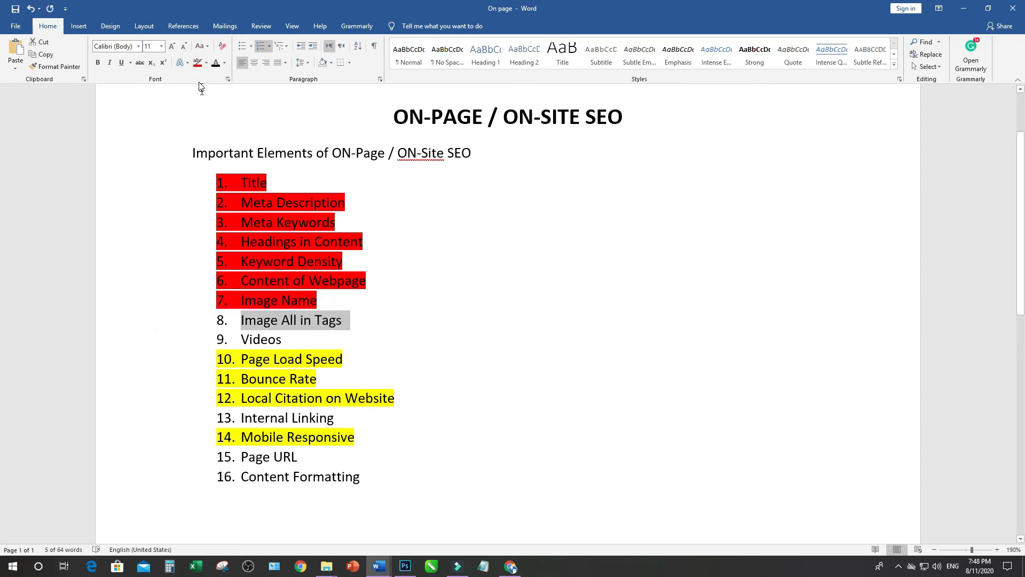
{"action": "left_click", "coordinate": [197, 62]}
Look at the remaining Internal Linking and Videos items in the checklist
{"action": "left_click", "coordinate": [172, 419]}
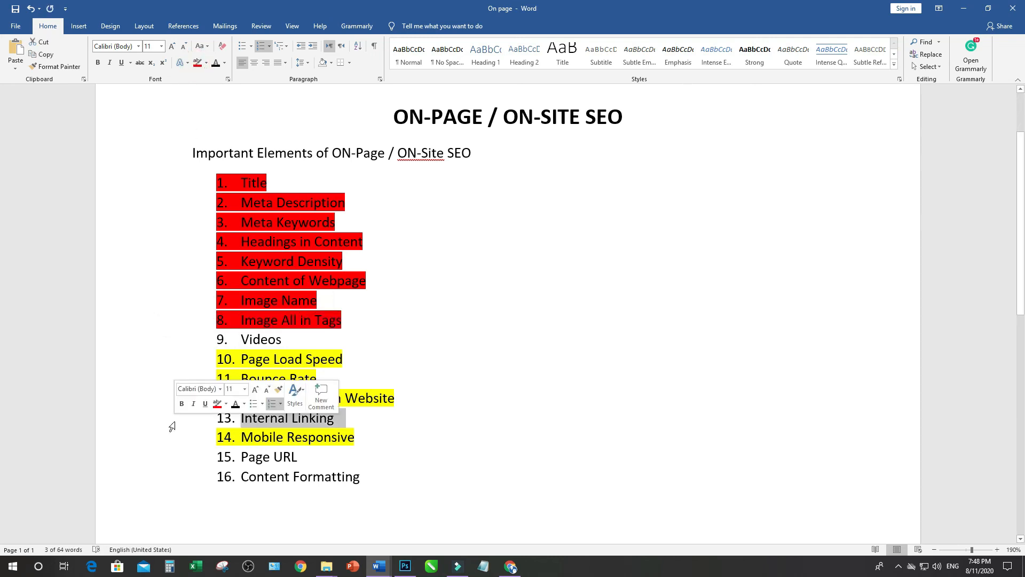
{"action": "left_click", "coordinate": [271, 344]}
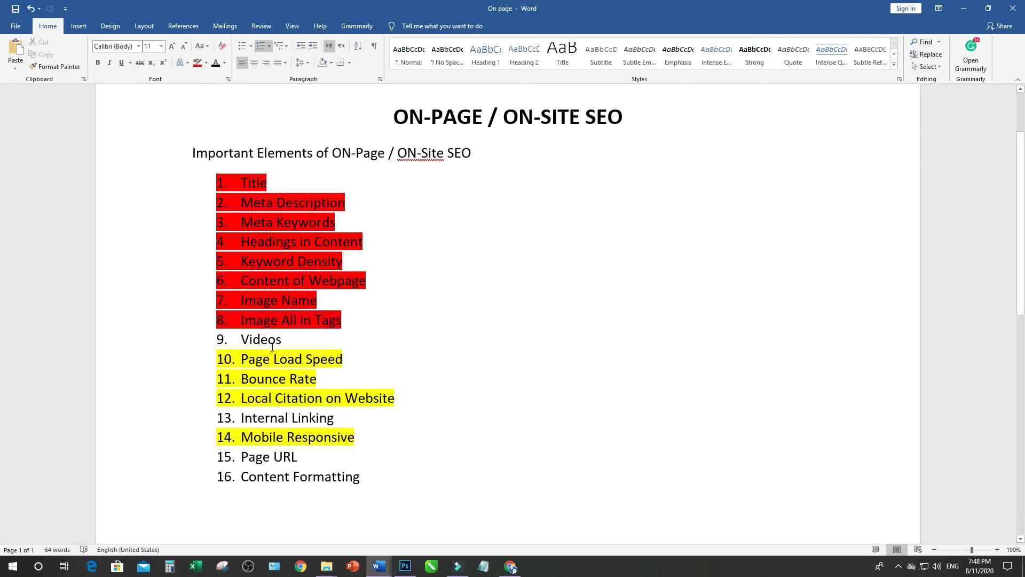
{"action": "left_click", "coordinate": [155, 348]}
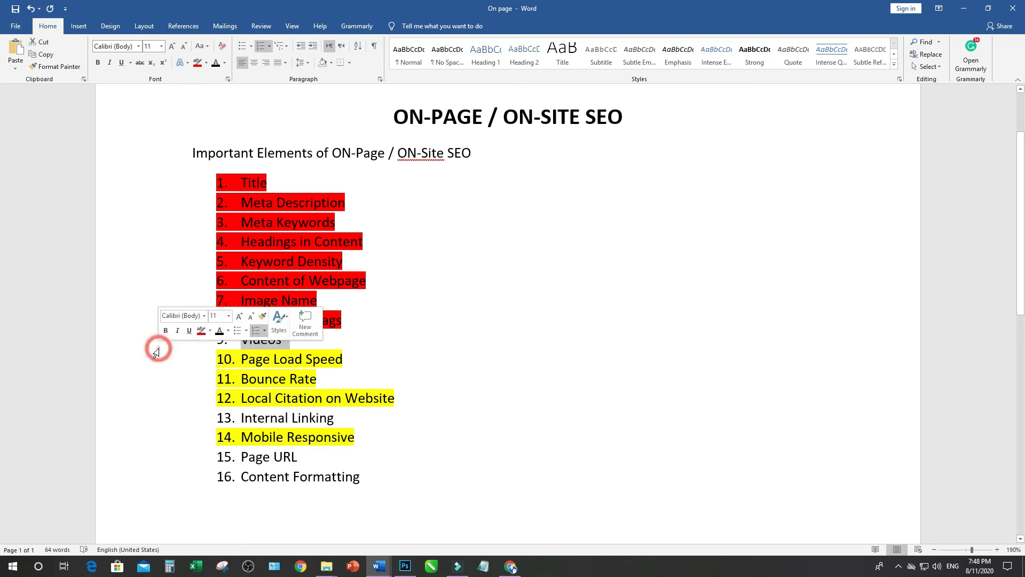
{"action": "left_click", "coordinate": [540, 437]}
Open the "What is the Content Writing Tips and Introduction" video from the MY Solutions YouTube channel in the browser and copy its embed code
{"action": "left_click", "coordinate": [509, 566]}
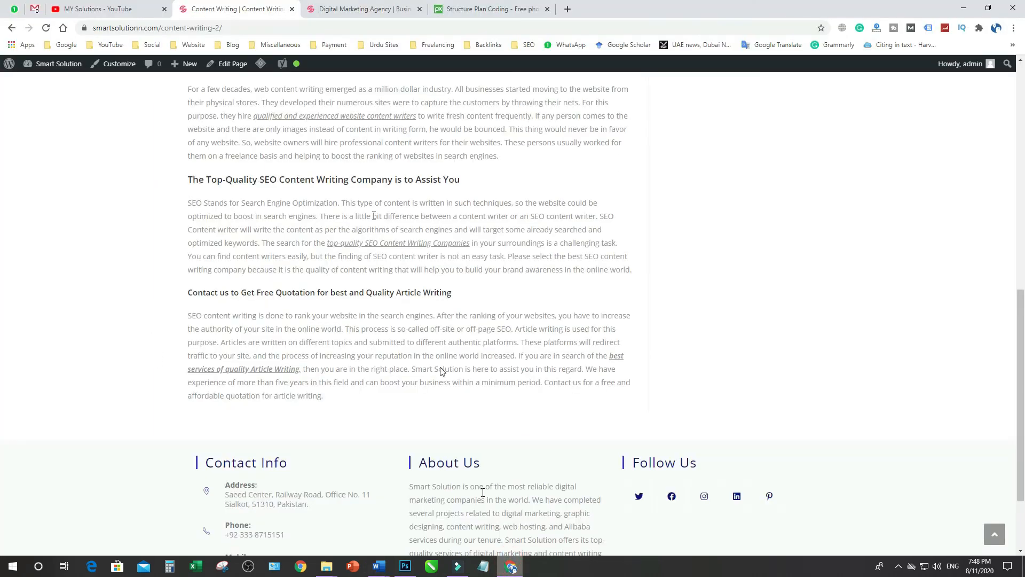
{"action": "left_click", "coordinate": [115, 9]}
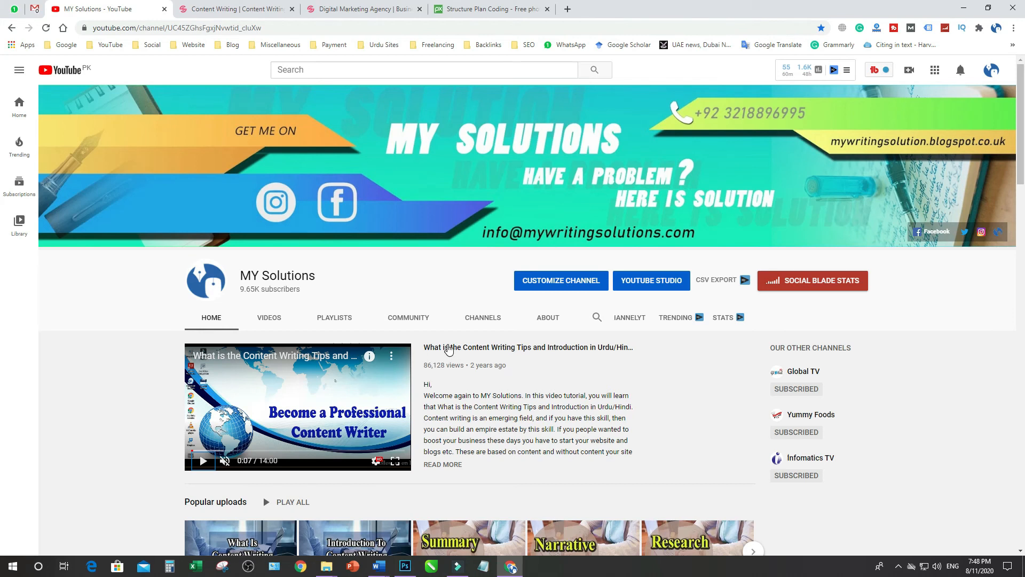
{"action": "left_click", "coordinate": [451, 348]}
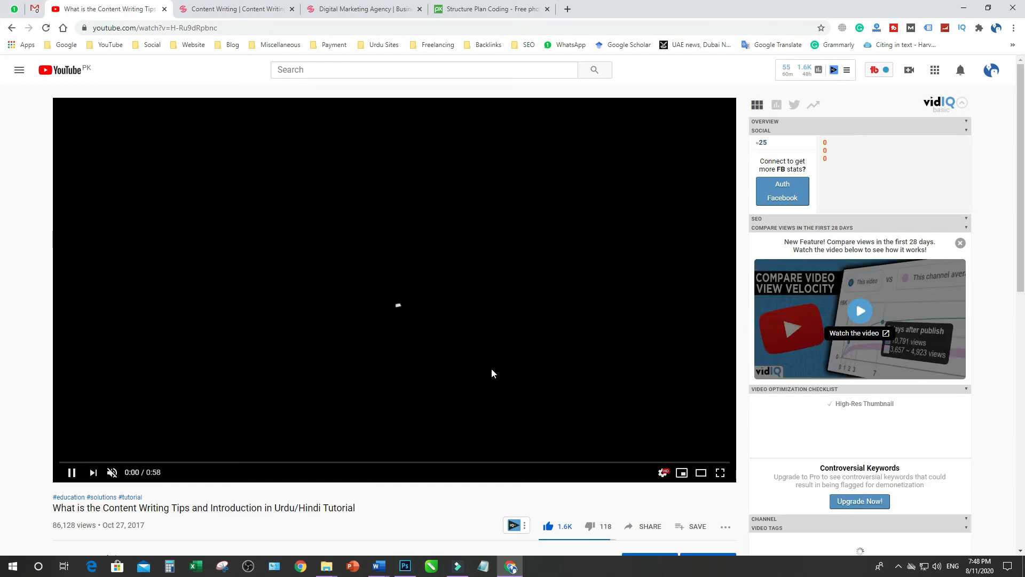
{"action": "scroll", "coordinate": [588, 526], "scroll_direction": "down", "scroll_amount": 1}
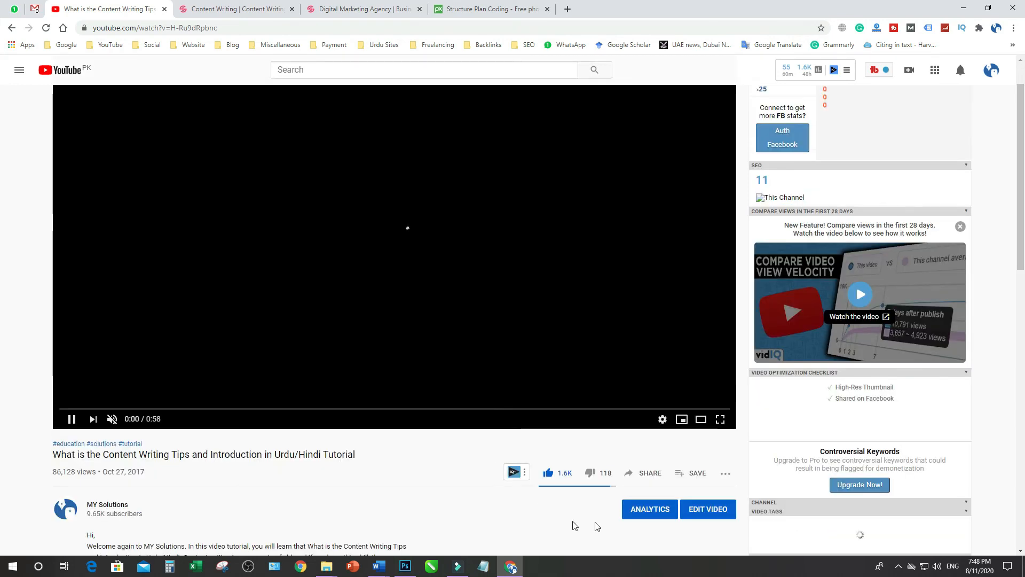
{"action": "left_click", "coordinate": [647, 474]}
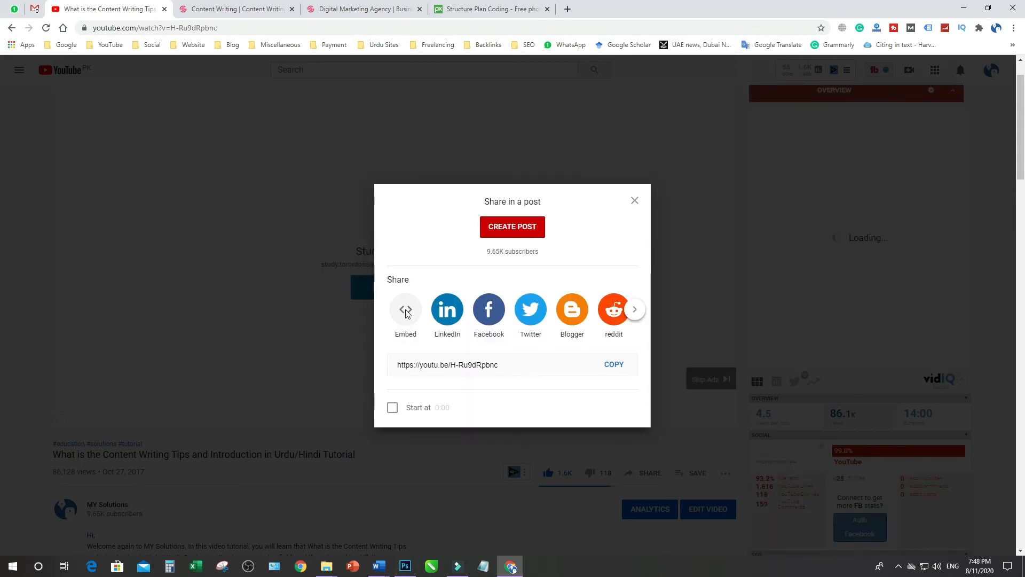
{"action": "left_click", "coordinate": [405, 313]}
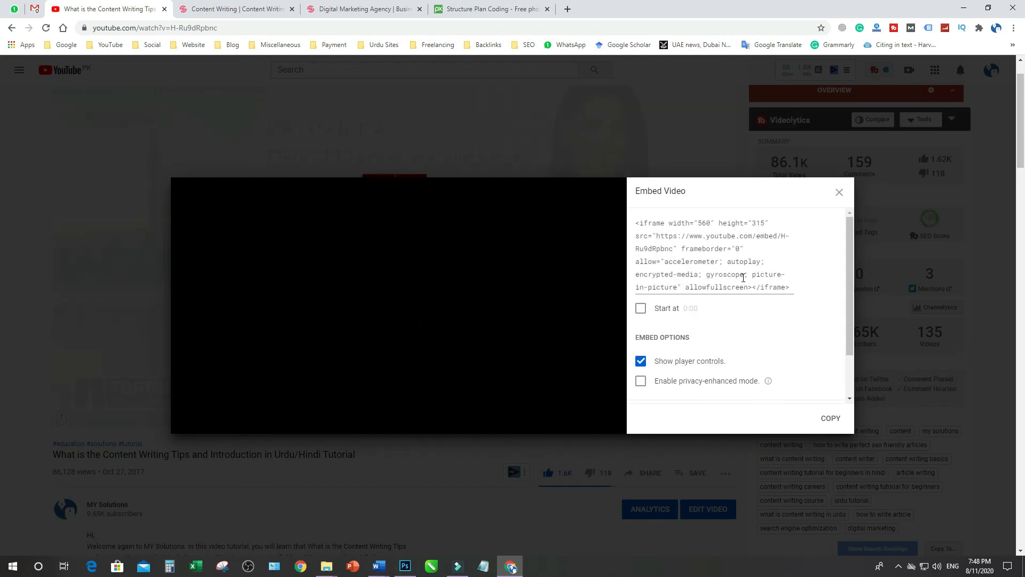
{"action": "left_click", "coordinate": [828, 421]}
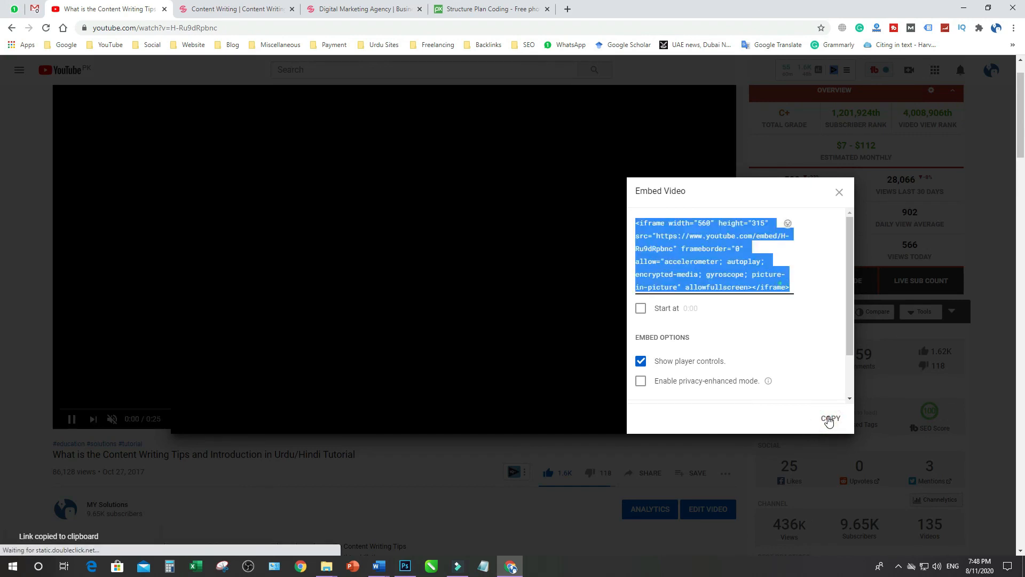
Reopen the Content Writing page for editing and add a Video block after the paragraph under "Contact for the Affordable and Quality Content Writing Services"
{"action": "left_click", "coordinate": [224, 14]}
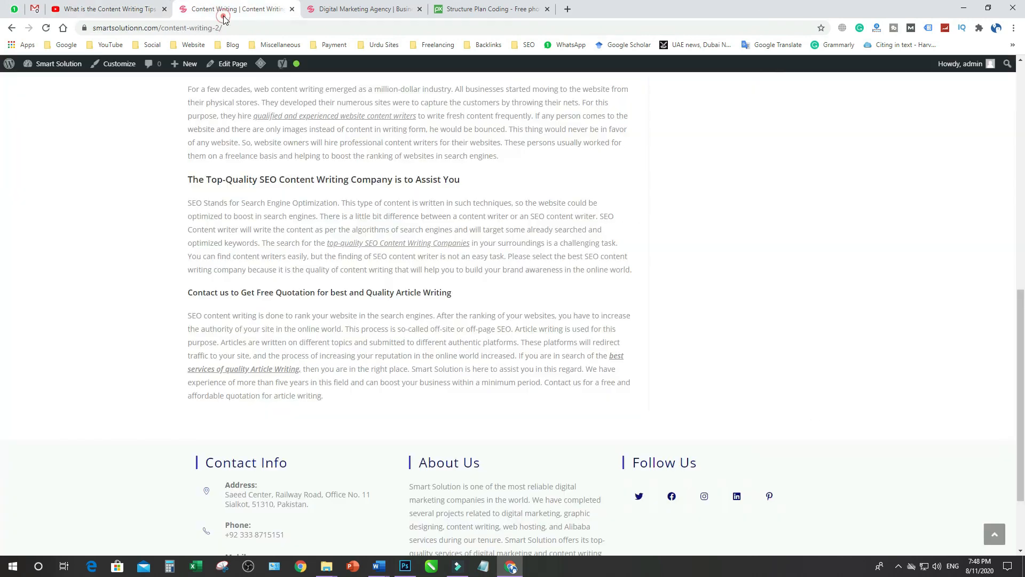
{"action": "left_click", "coordinate": [11, 28]}
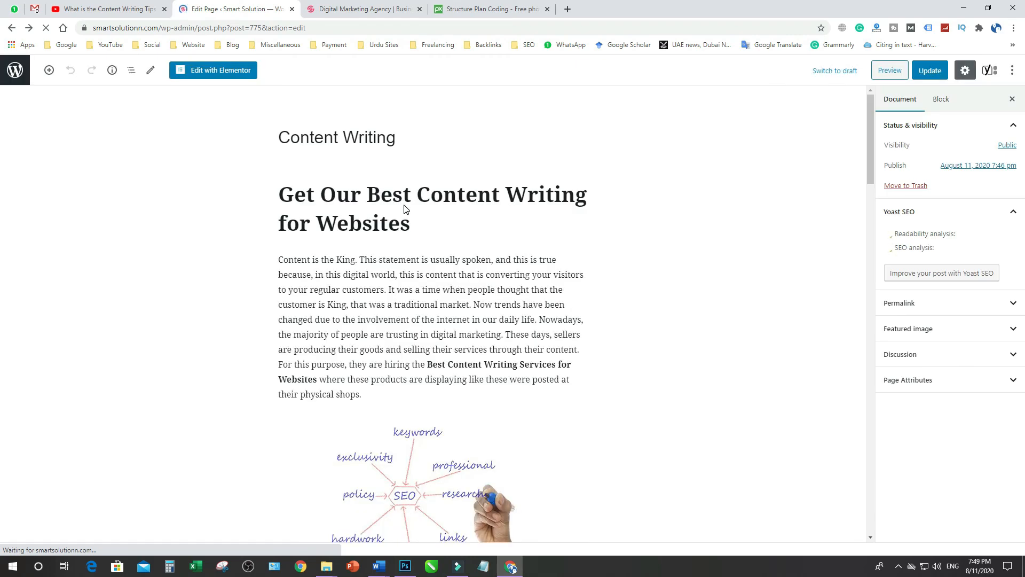
{"action": "scroll", "coordinate": [578, 300], "scroll_direction": "down", "scroll_amount": 5}
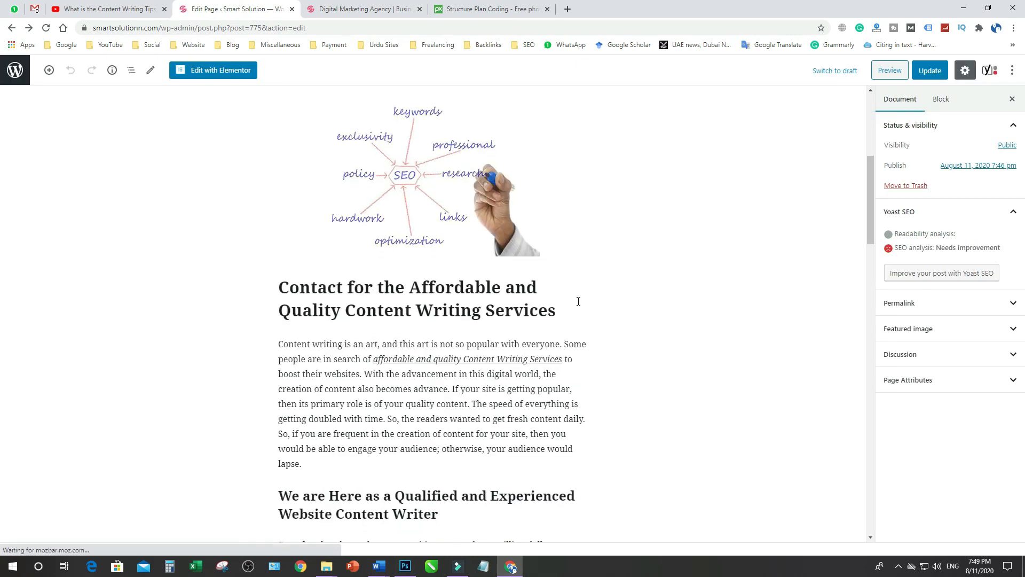
{"action": "scroll", "coordinate": [419, 476], "scroll_direction": "down", "scroll_amount": 2}
{"action": "left_click", "coordinate": [312, 359]}
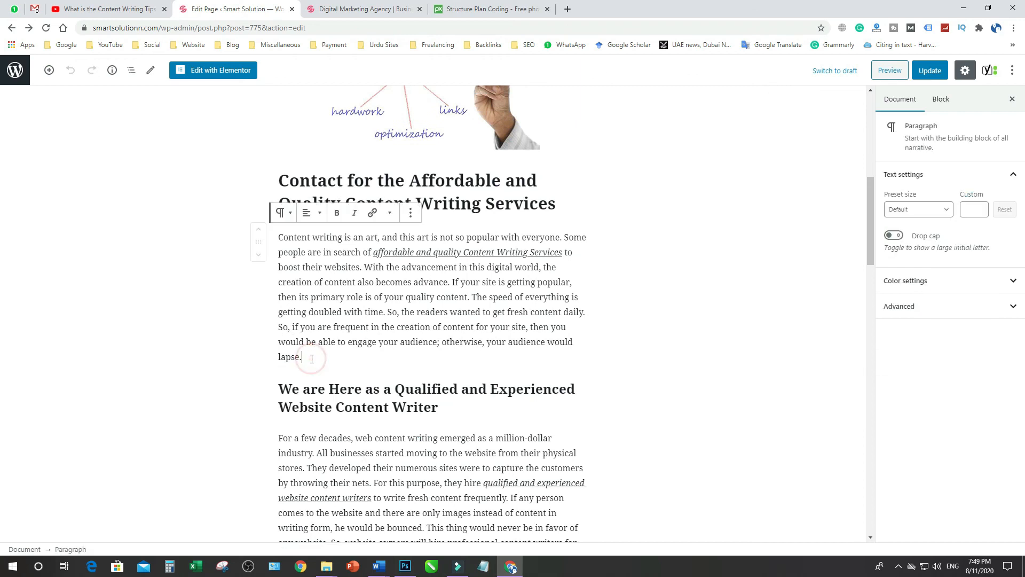
{"action": "key", "text": "Return"}
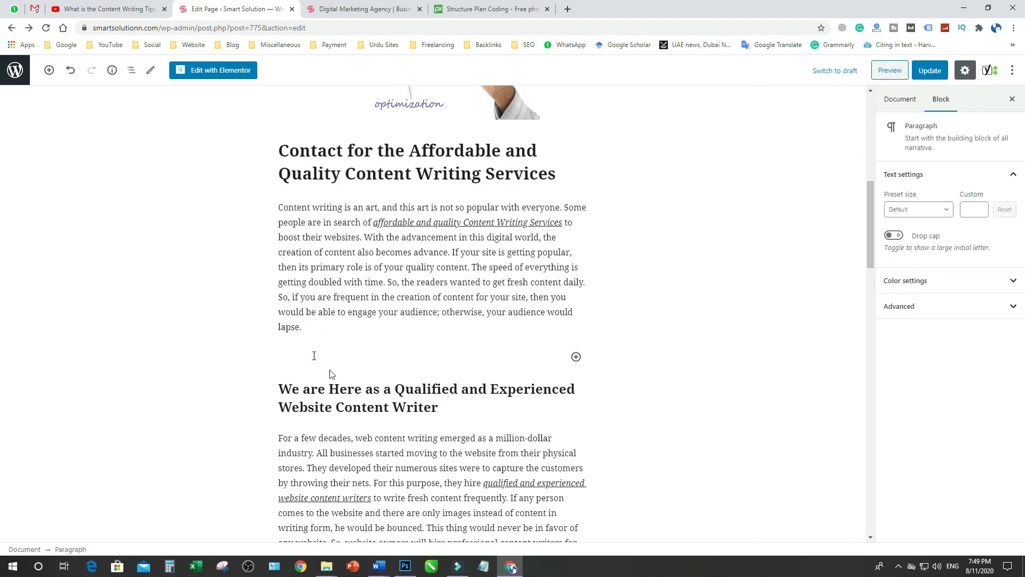
{"action": "left_click", "coordinate": [575, 357]}
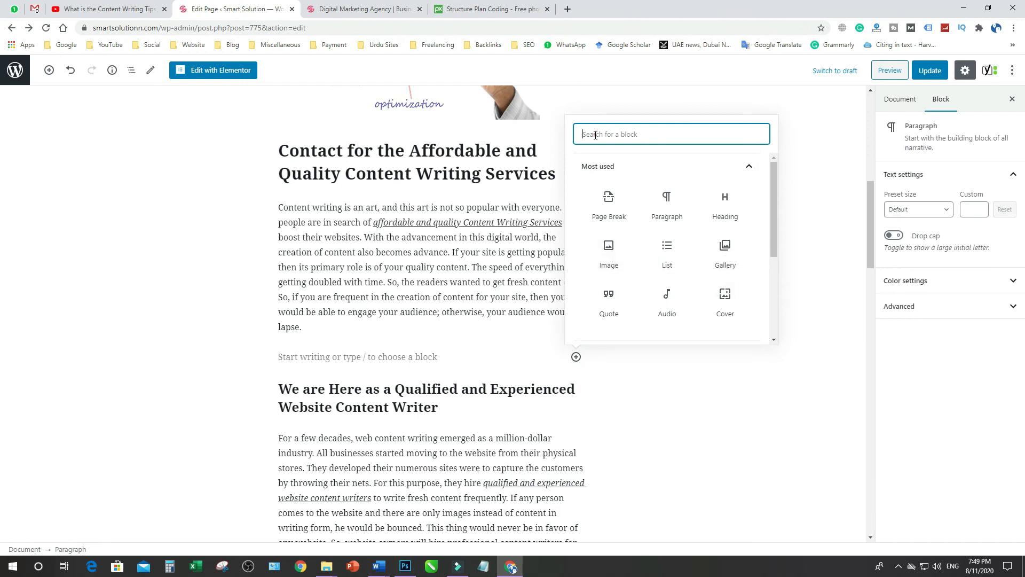
{"action": "type", "text": "vi"}
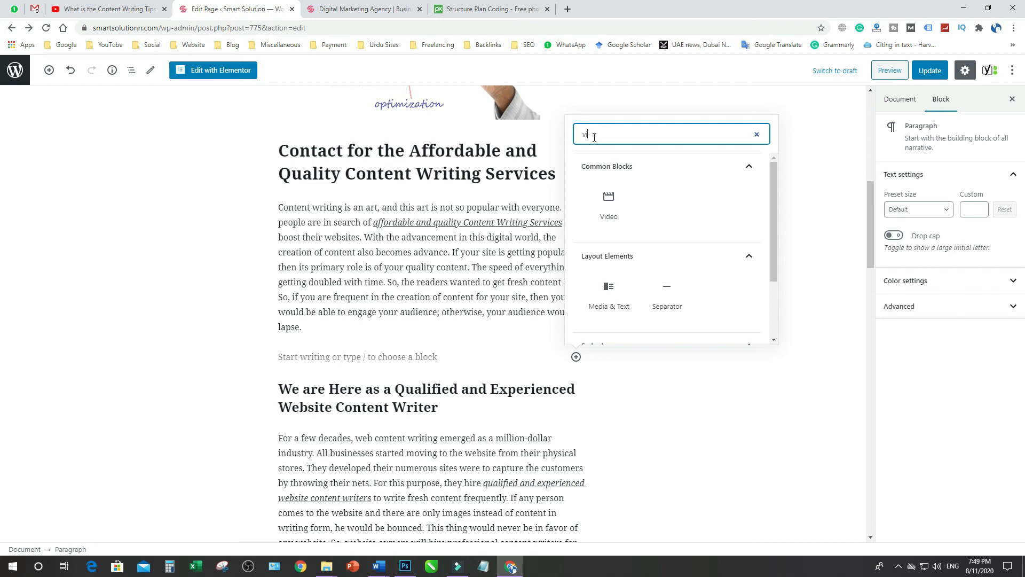
{"action": "left_click", "coordinate": [612, 216]}
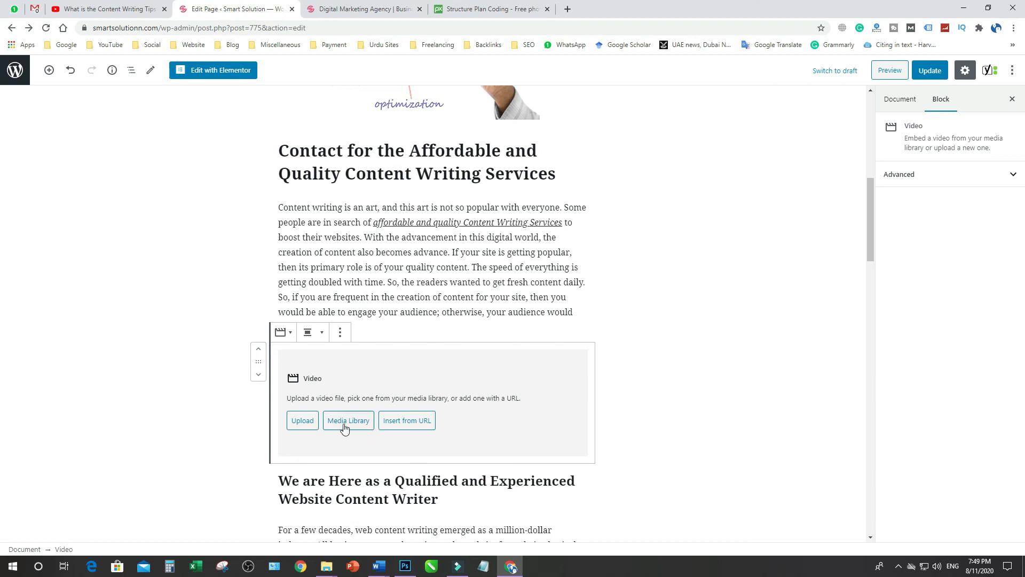
{"action": "left_click", "coordinate": [380, 426]}
{"action": "left_click", "coordinate": [344, 449]}
{"action": "key", "text": "ctrl+v"}
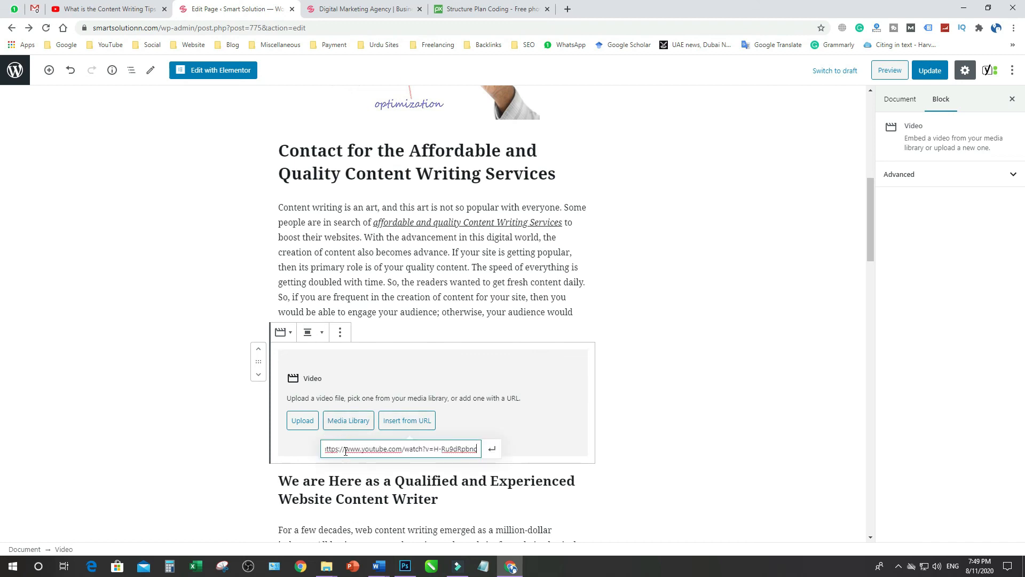
{"action": "left_click", "coordinate": [492, 448]}
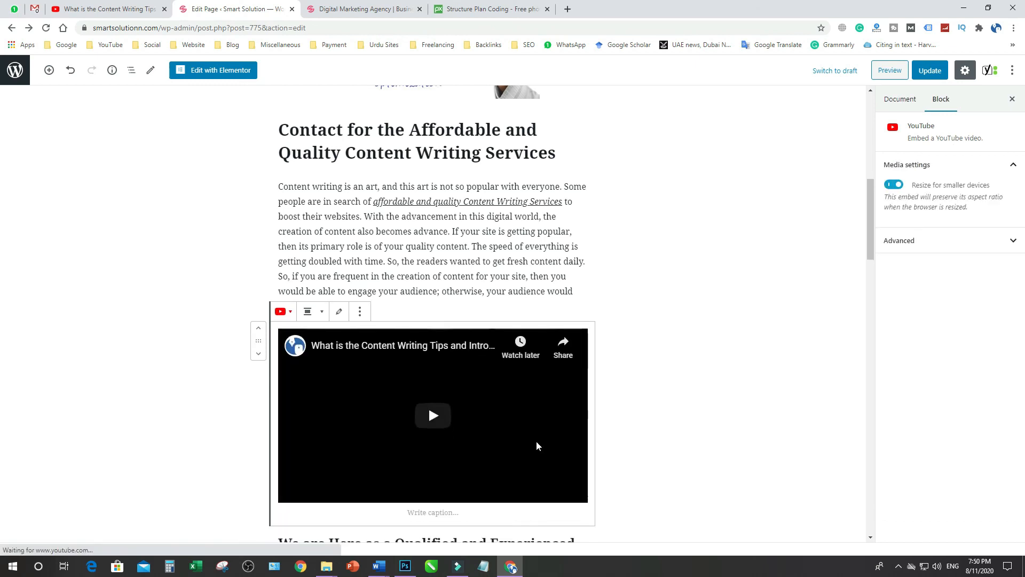
Center-align the embedded YouTube video and return to the paragraph above it
{"action": "scroll", "coordinate": [536, 440], "scroll_direction": "down", "scroll_amount": 1}
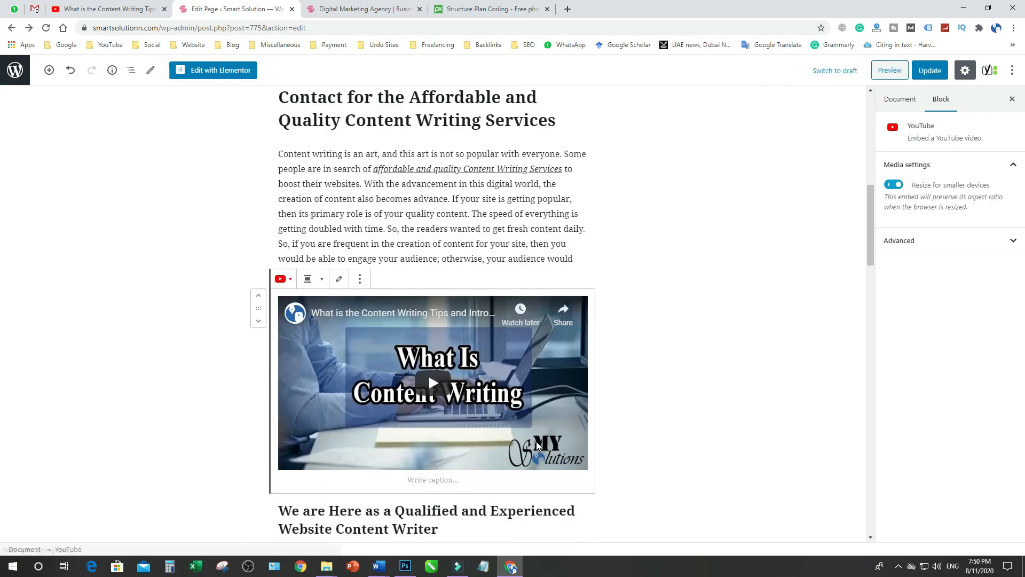
{"action": "left_click", "coordinate": [306, 279]}
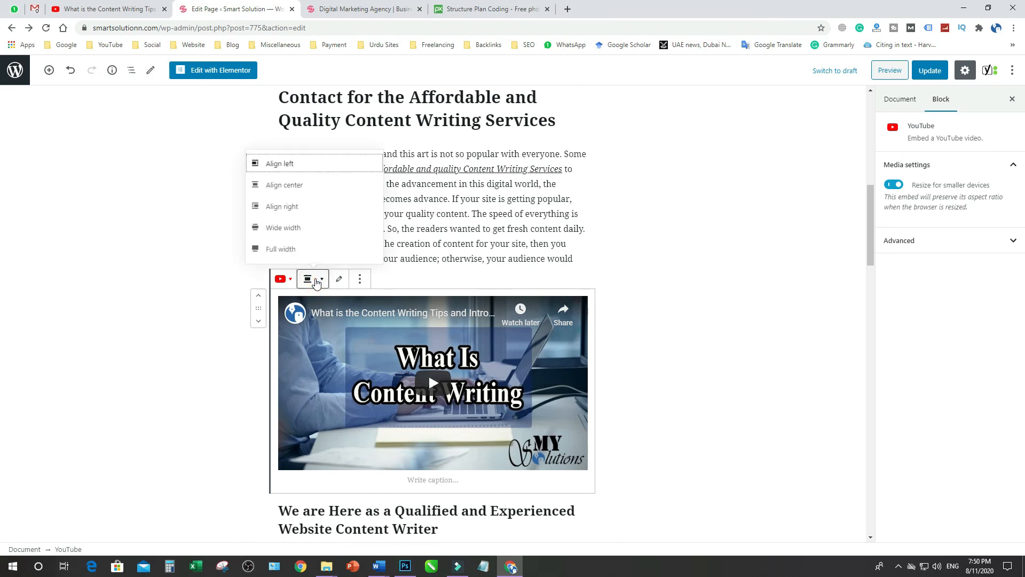
{"action": "left_click", "coordinate": [284, 185]}
{"action": "left_click", "coordinate": [458, 229]}
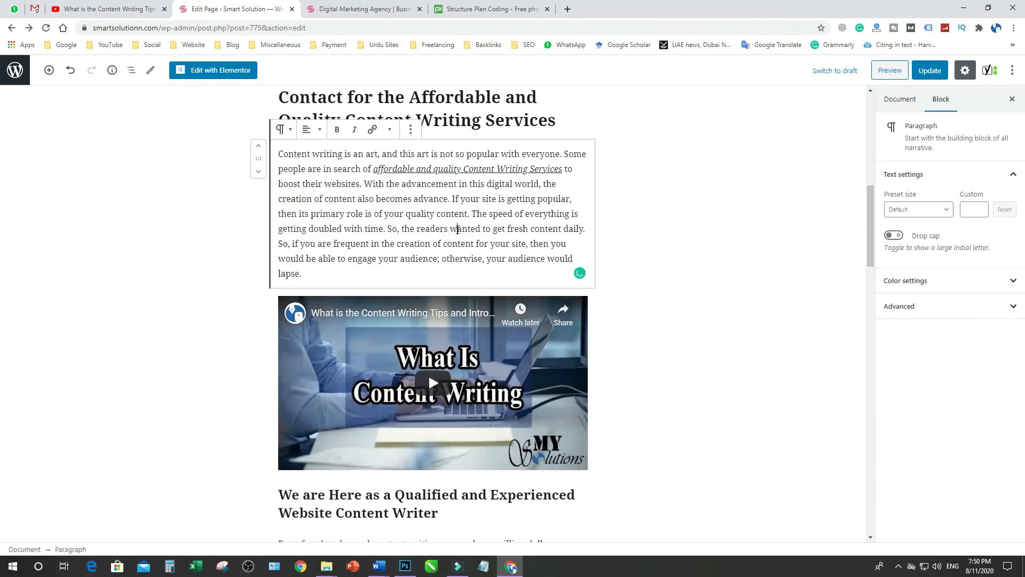
Update the Content Writing page and preview it to check the embedded video's placement
{"action": "left_click", "coordinate": [938, 75]}
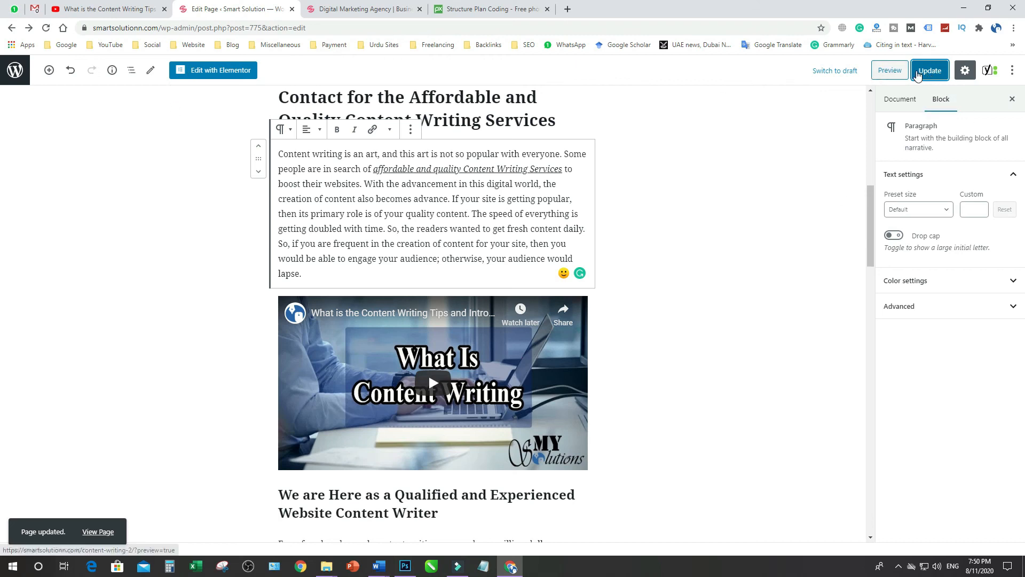
{"action": "left_click", "coordinate": [890, 70]}
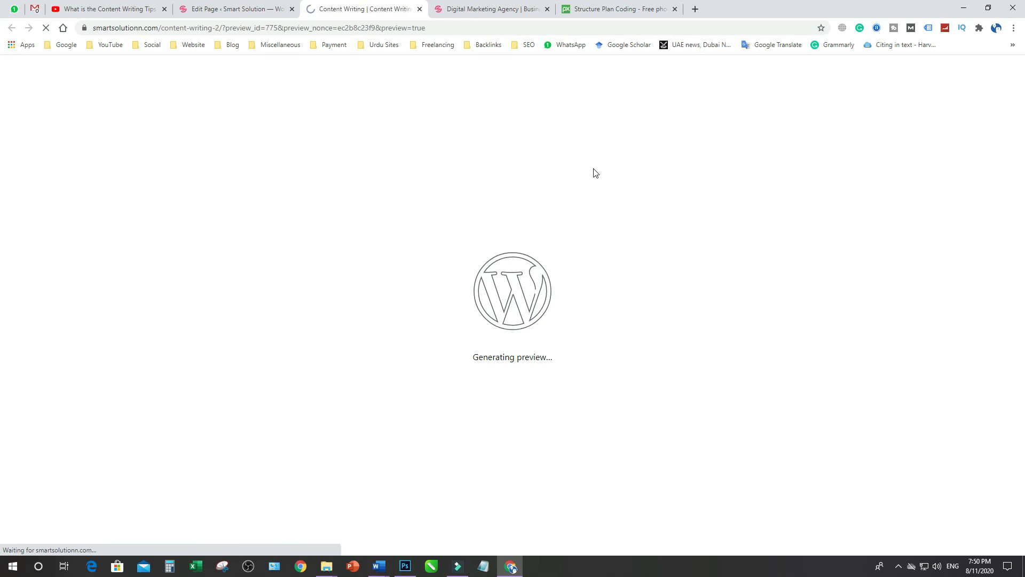
{"action": "scroll", "coordinate": [533, 285], "scroll_direction": "down", "scroll_amount": 10}
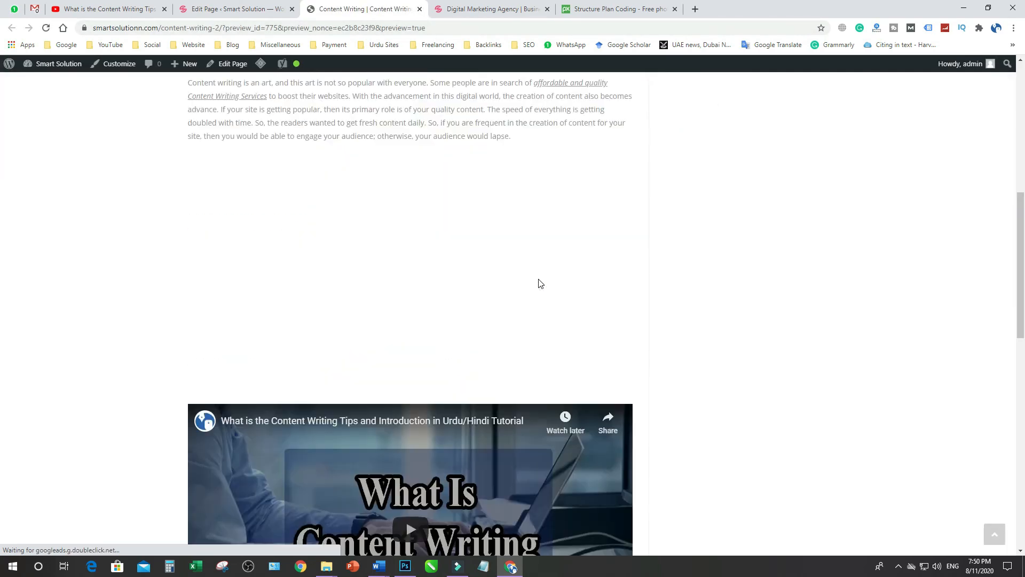
{"action": "scroll", "coordinate": [541, 281], "scroll_direction": "up", "scroll_amount": 4}
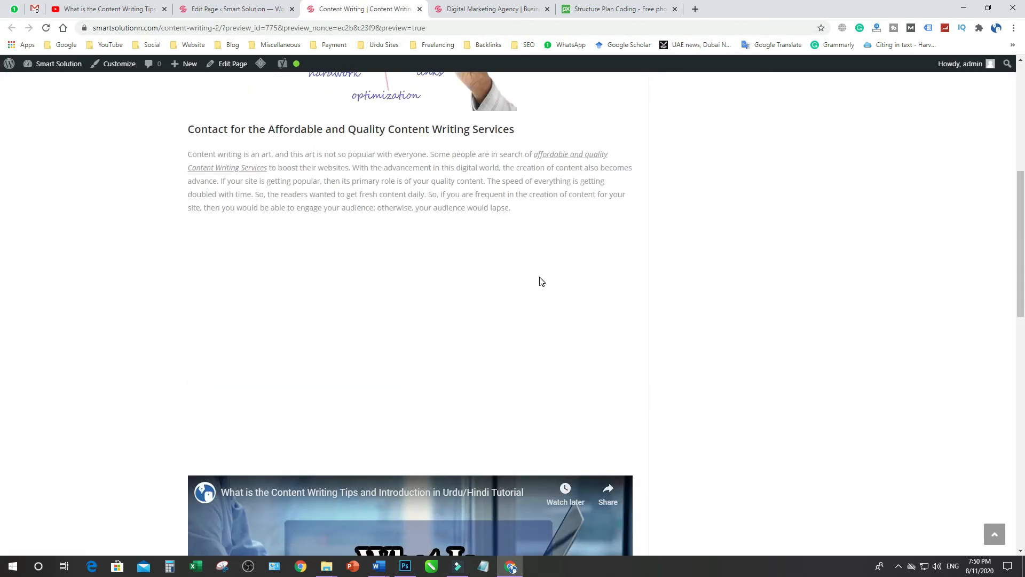
{"action": "scroll", "coordinate": [540, 282], "scroll_direction": "down", "scroll_amount": 5}
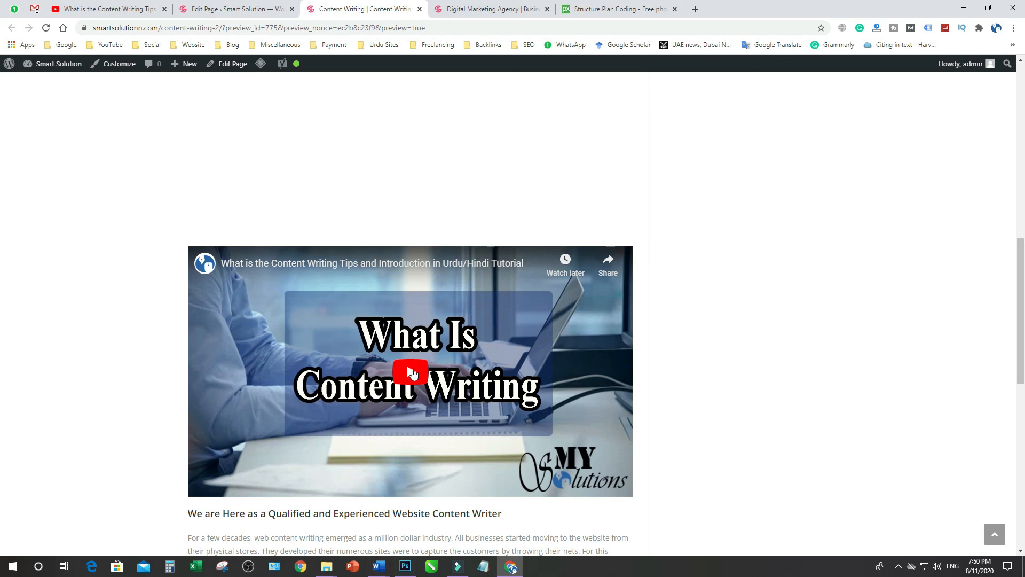
Test the embedded video by playing and pausing it in the preview, and look over the rest of the page
{"action": "left_click", "coordinate": [414, 373]}
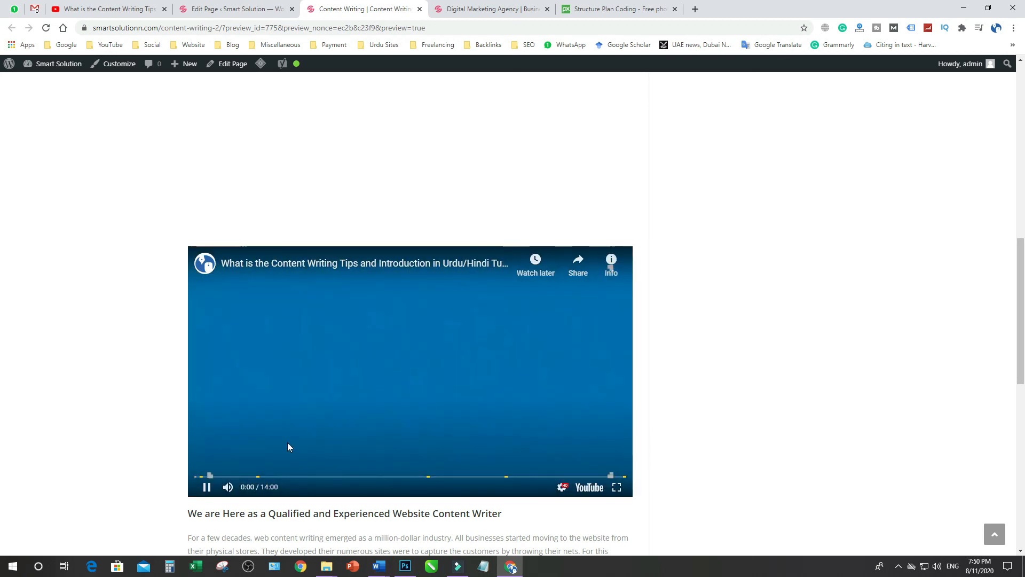
{"action": "left_click", "coordinate": [206, 488]}
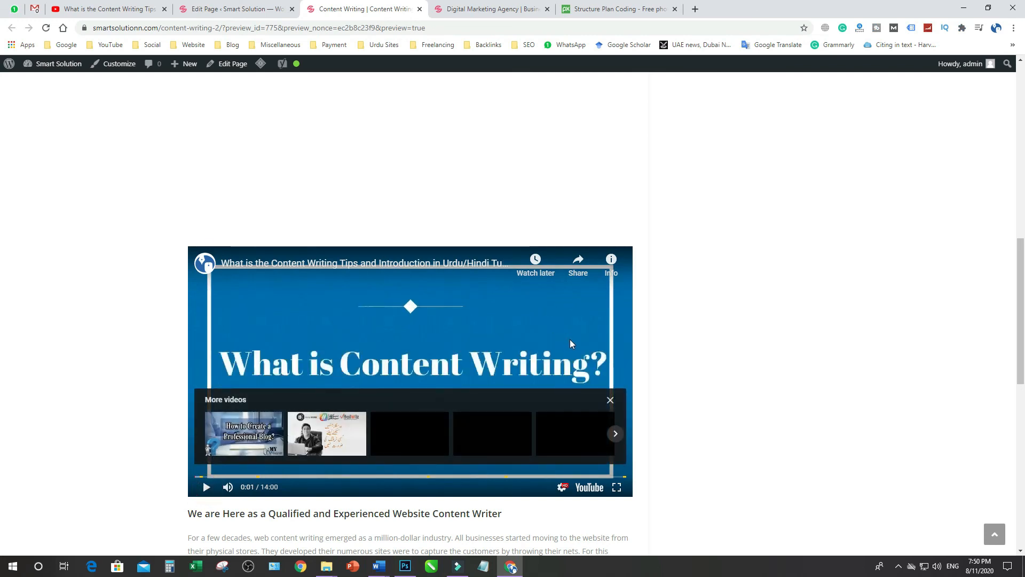
{"action": "scroll", "coordinate": [569, 339], "scroll_direction": "down", "scroll_amount": 6}
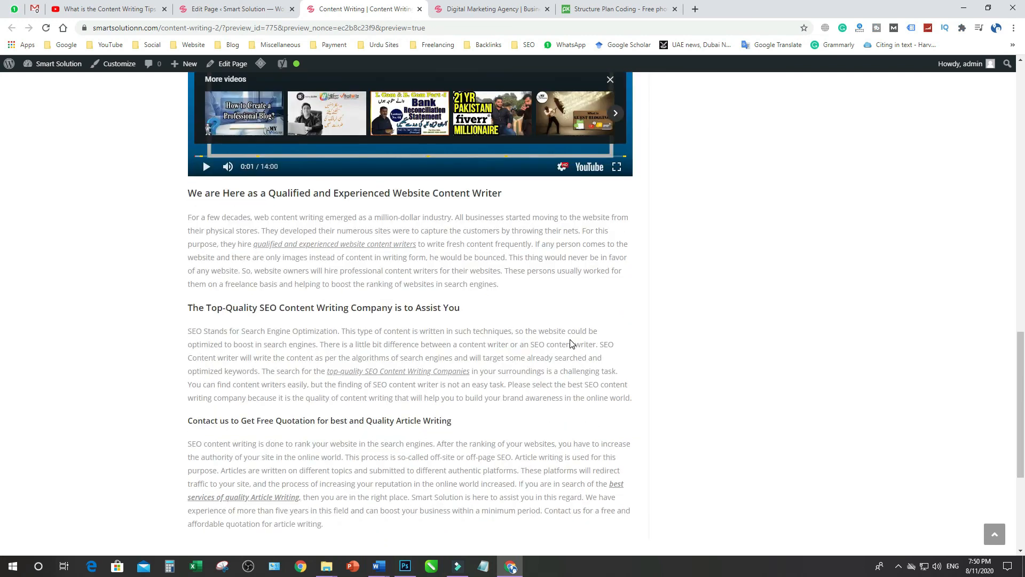
{"action": "scroll", "coordinate": [570, 342], "scroll_direction": "up", "scroll_amount": 15}
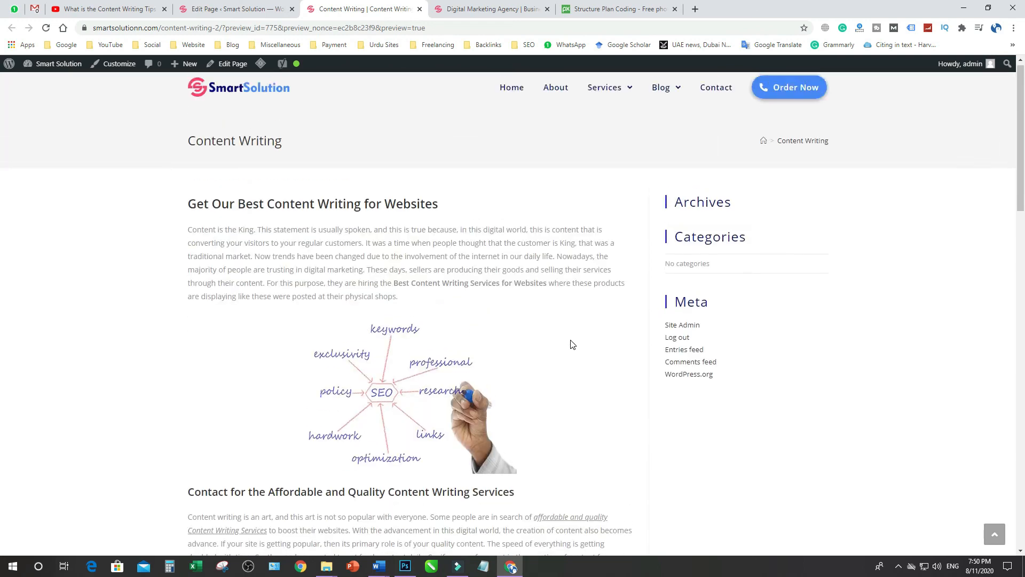
Switch to the On page checklist in Word and review the Page Load Speed, Bounce Rate and Local Citation on Website items
{"action": "left_click", "coordinate": [140, 8]}
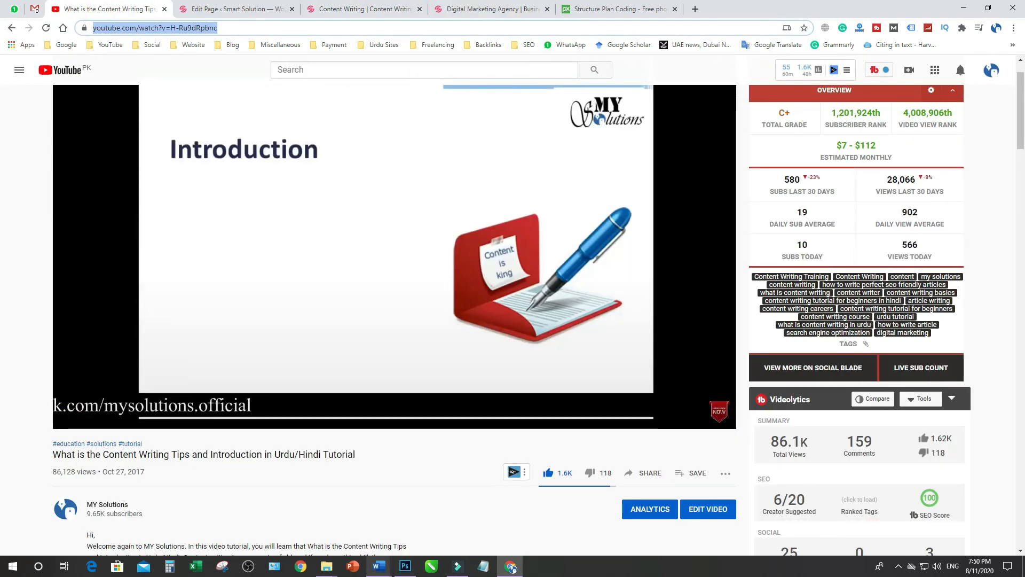
{"action": "left_click", "coordinate": [378, 567]}
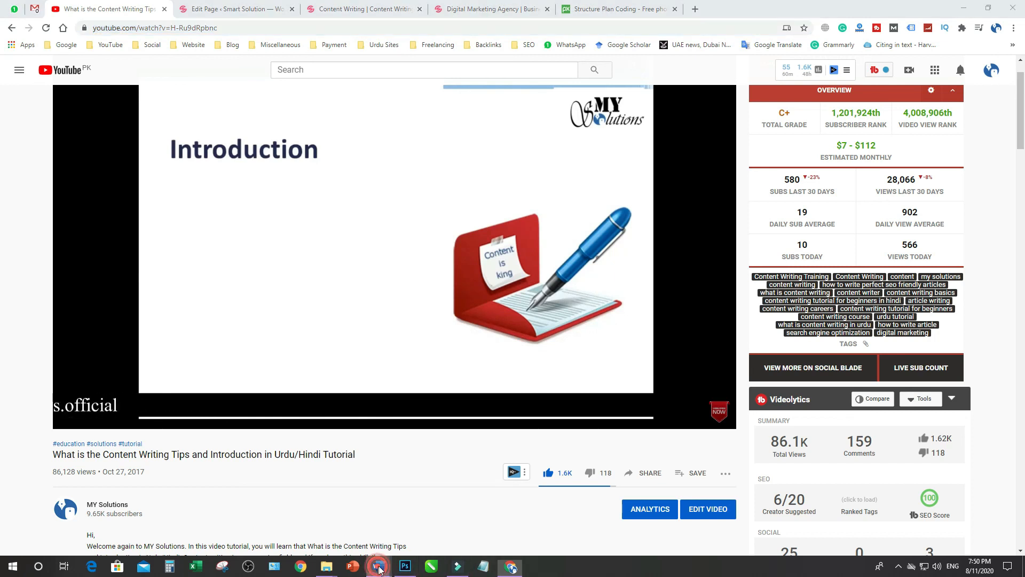
{"action": "left_click", "coordinate": [197, 512]}
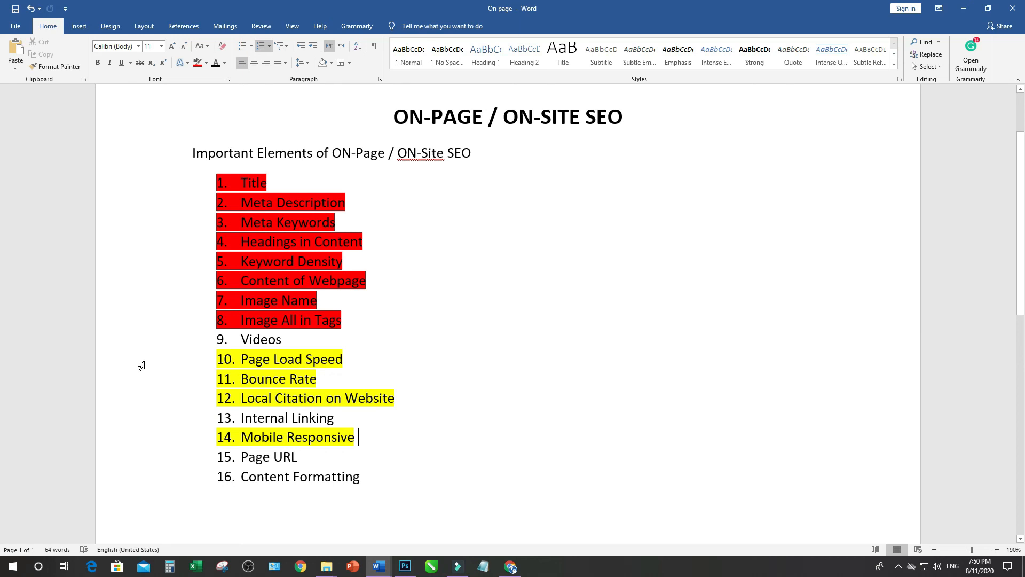
{"action": "triple_click", "coordinate": [315, 359]}
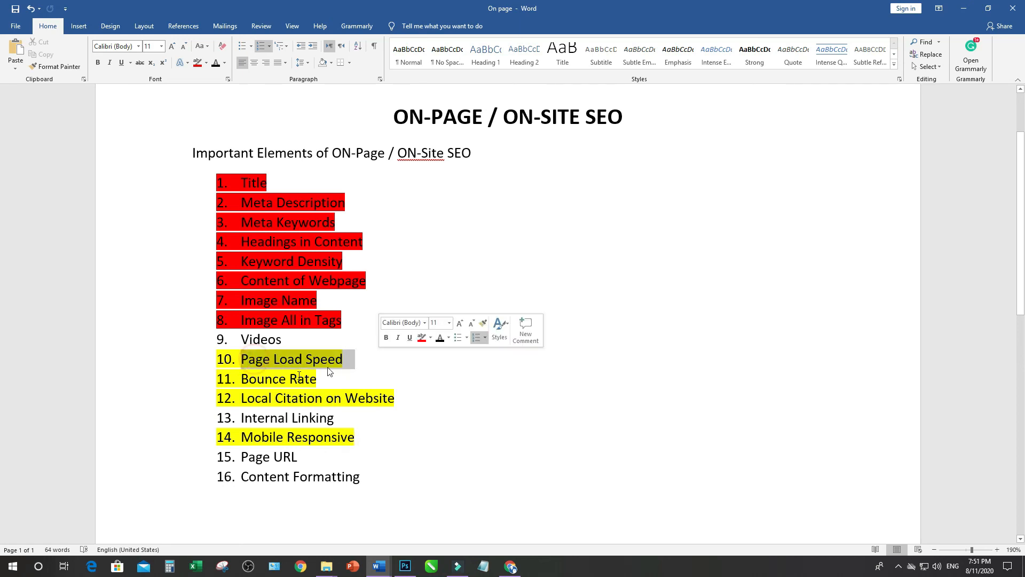
{"action": "triple_click", "coordinate": [257, 378]}
{"action": "left_click_drag", "start_coordinate": [247, 397], "coordinate": [379, 399]}
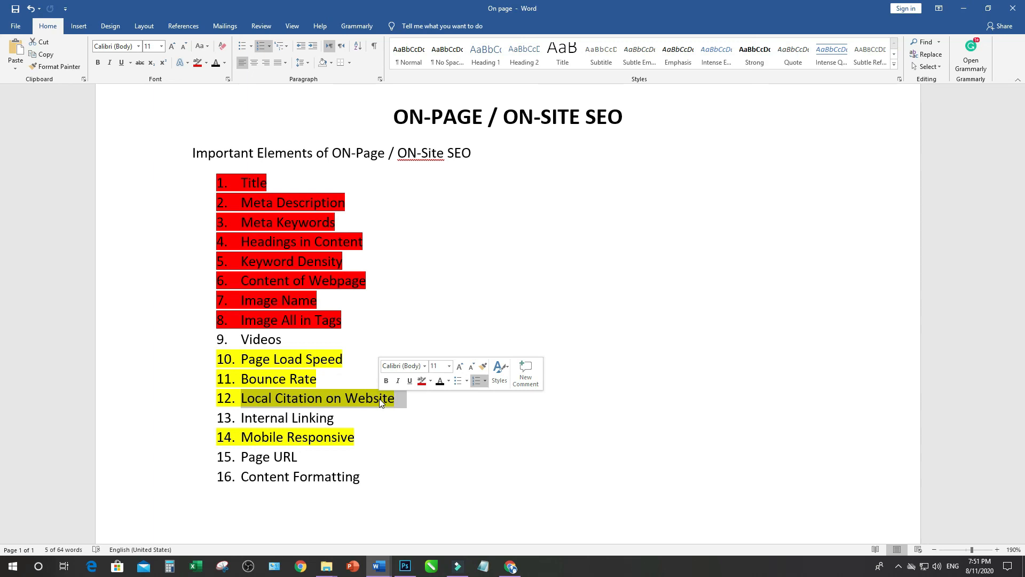
{"action": "left_click", "coordinate": [298, 378]}
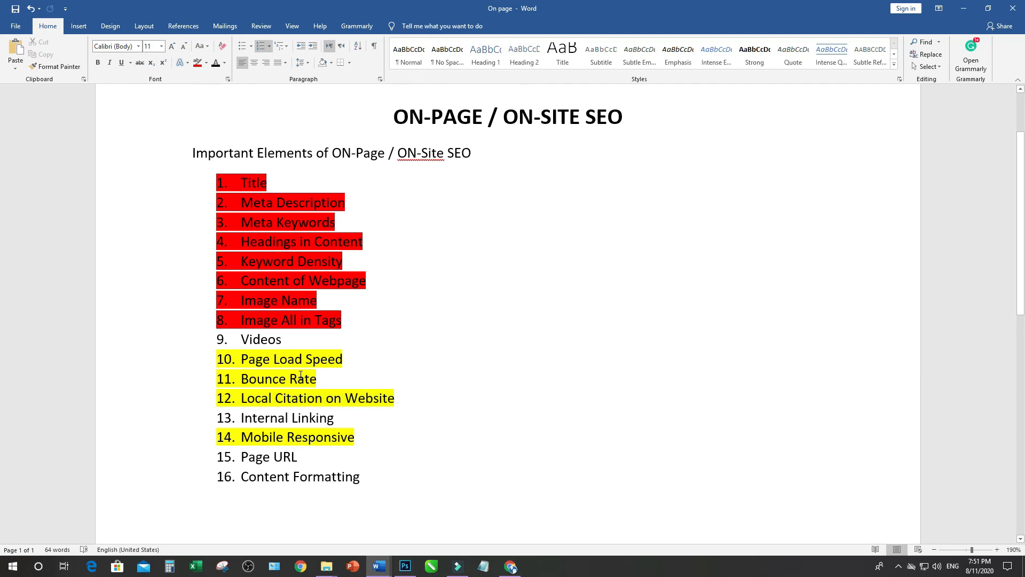
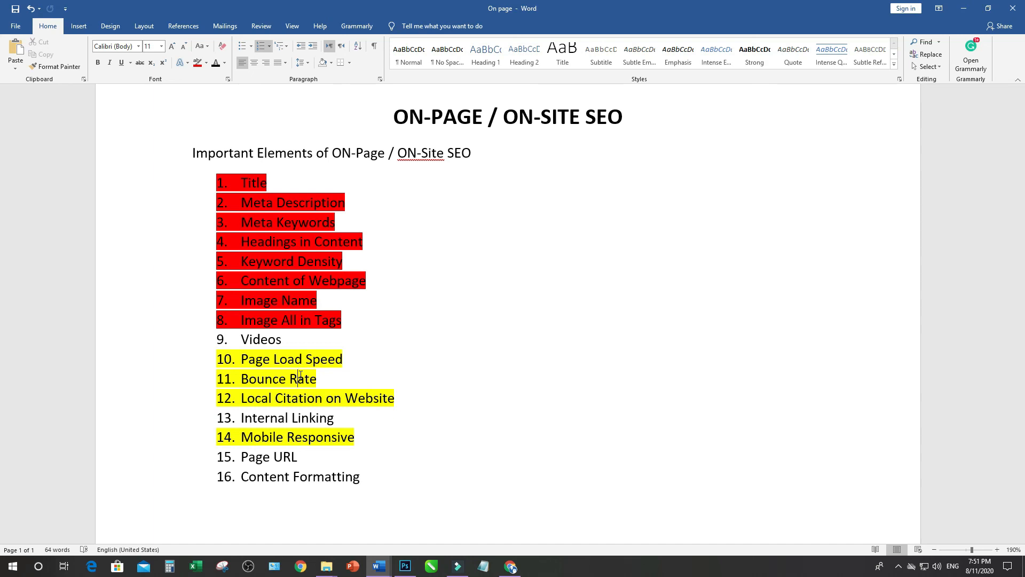
Select the Local Citation on Website checklist item and examine the contact details in the footer of the Content Writing page preview in Chrome
{"action": "left_click_drag", "start_coordinate": [241, 398], "coordinate": [385, 399]}
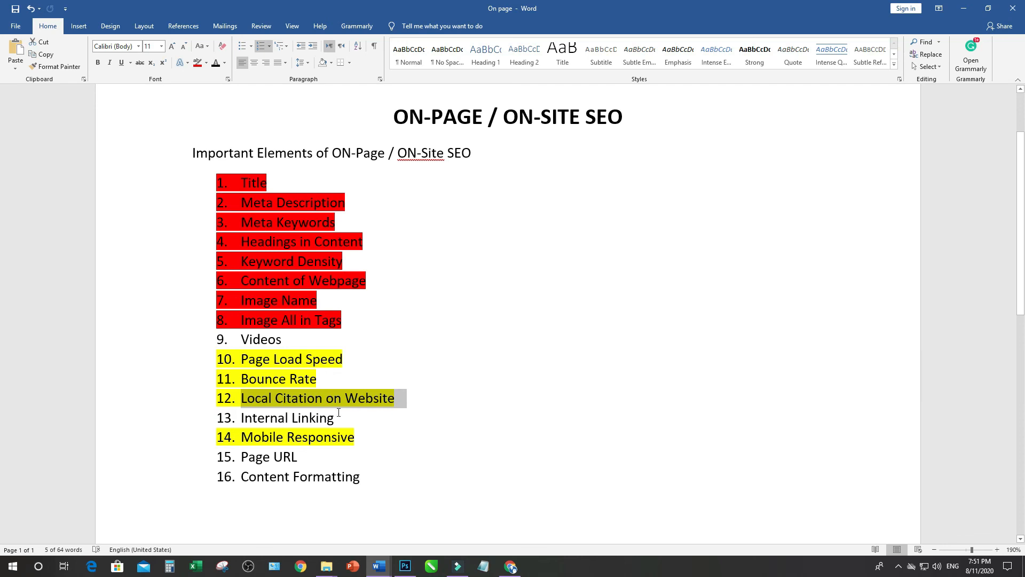
{"action": "left_click", "coordinate": [510, 565]}
{"action": "left_click", "coordinate": [248, 8]}
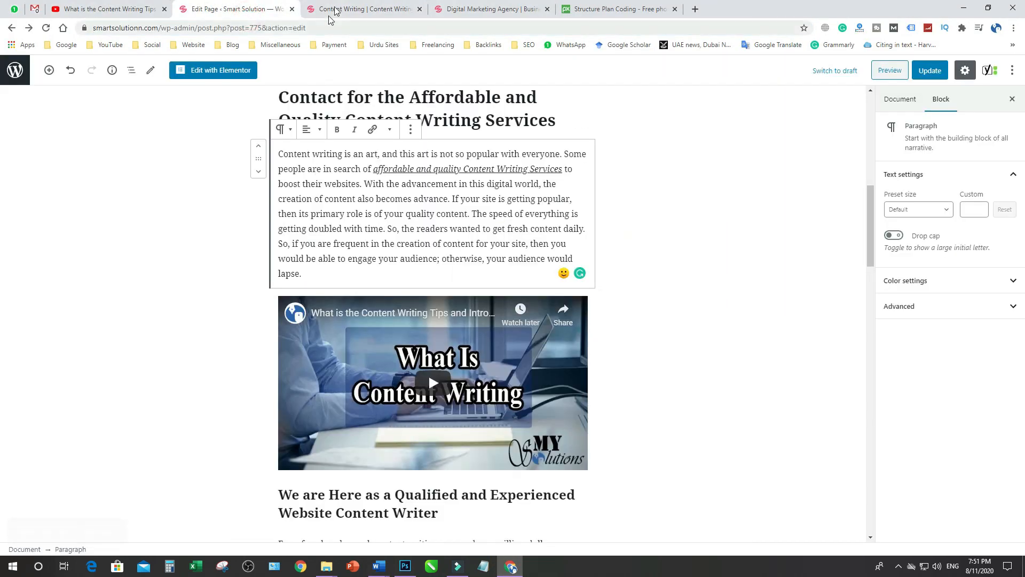
{"action": "left_click", "coordinate": [342, 8]}
{"action": "scroll", "coordinate": [579, 251], "scroll_direction": "down", "scroll_amount": 6}
{"action": "scroll", "coordinate": [577, 249], "scroll_direction": "down", "scroll_amount": 10}
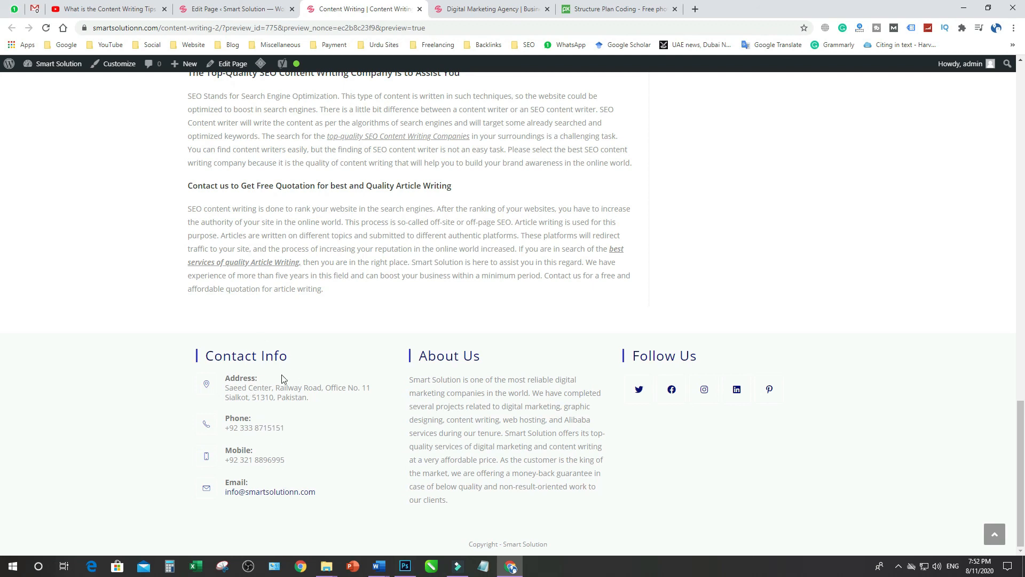
{"action": "scroll", "coordinate": [282, 378], "scroll_direction": "up", "scroll_amount": 2}
{"action": "scroll", "coordinate": [281, 380], "scroll_direction": "down", "scroll_amount": 2}
Return to the On page checklist in Word and place the cursor in the Internal Linking item
{"action": "left_click", "coordinate": [378, 565]}
{"action": "left_click", "coordinate": [224, 534]}
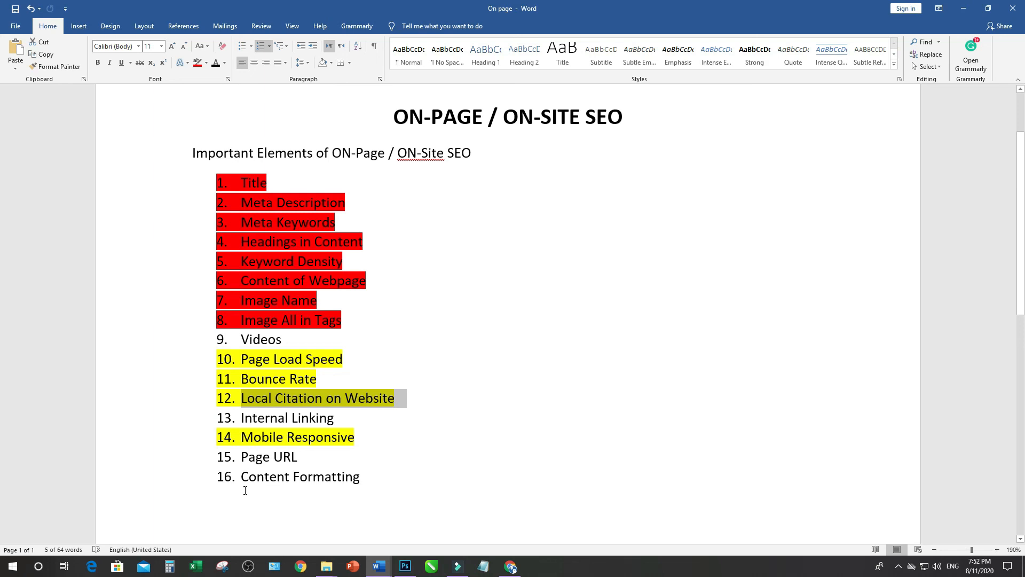
{"action": "left_click", "coordinate": [282, 420]}
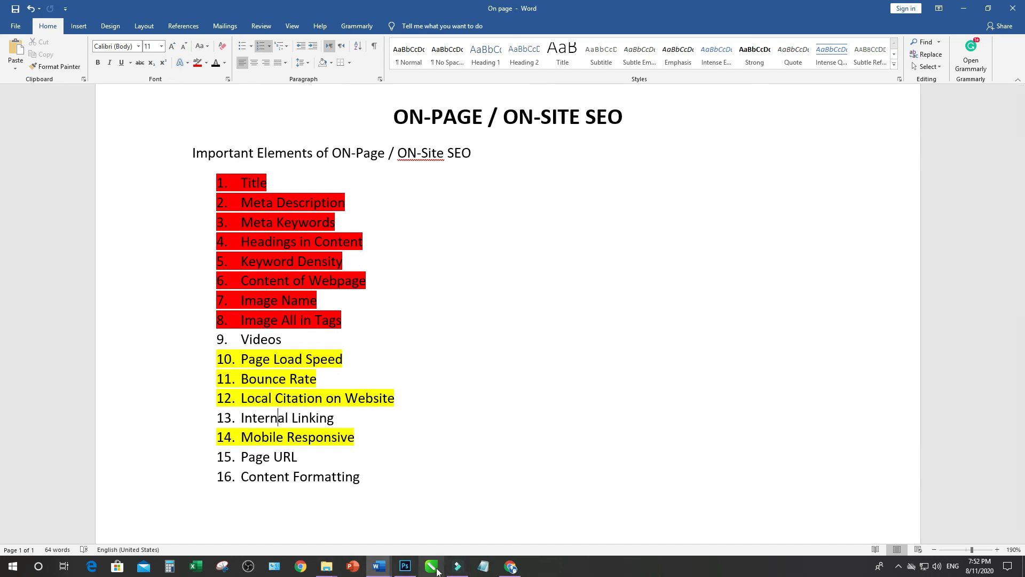
Switch back to Chrome, look over the Content Writing page preview and view the MY Solutions YouTube channel's home page
{"action": "left_click", "coordinate": [509, 567]}
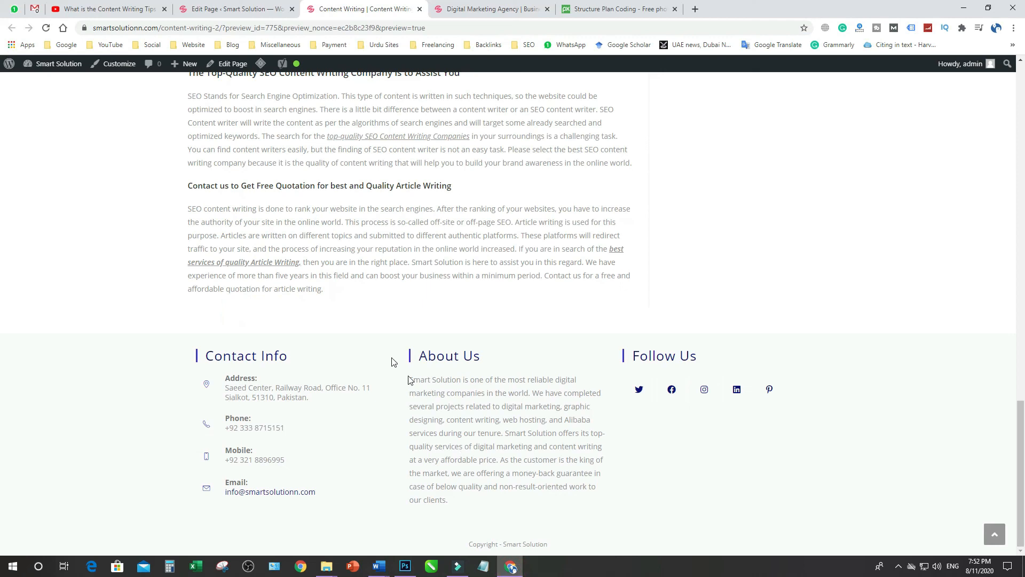
{"action": "scroll", "coordinate": [388, 354], "scroll_direction": "up", "scroll_amount": 4}
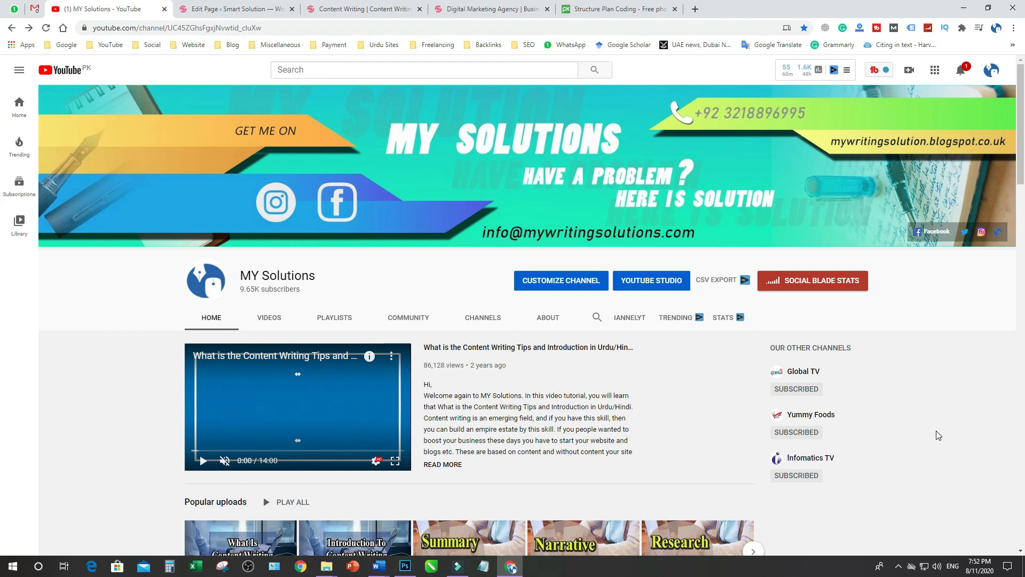
{"action": "left_click", "coordinate": [651, 408]}
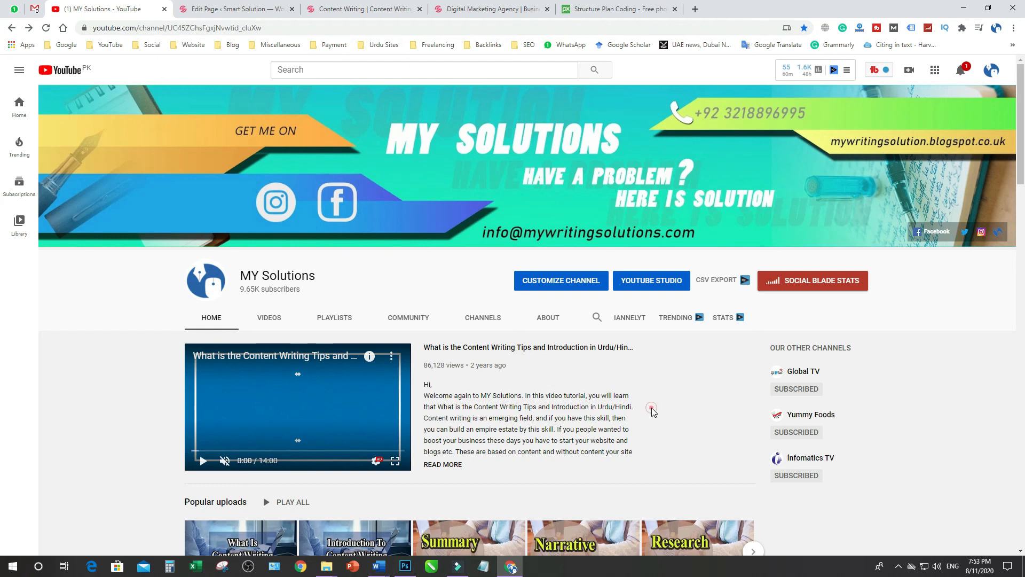